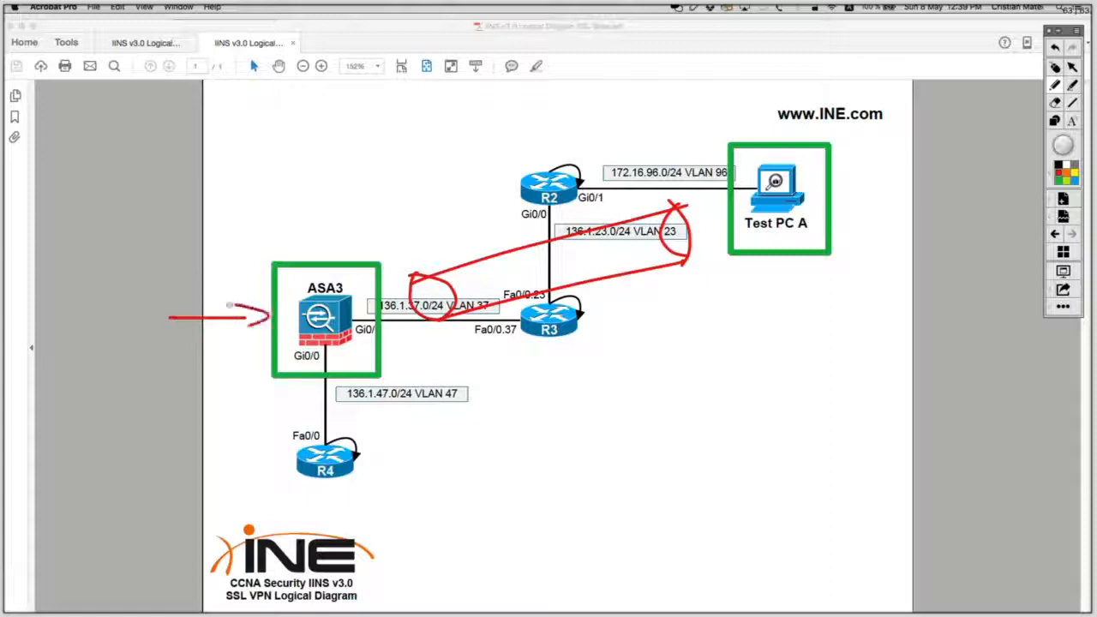
# Sketch the HTTP bookmark path from Test PC A to R4 on the diagram, then erase all annotations.
pyautogui.moveTo(44, 280)
pyautogui.mouseDown()
pyautogui.moveTo(48, 342)
pyautogui.moveTo(159, 348)
pyautogui.mouseUp()
pyautogui.moveTo(45, 295)
pyautogui.mouseDown()
pyautogui.moveTo(43, 281)
pyautogui.moveTo(175, 261)
pyautogui.moveTo(172, 346)
pyautogui.moveTo(75, 291)
pyautogui.moveTo(213, 279)
pyautogui.mouseUp()
pyautogui.moveTo(233, 267); pyautogui.dragTo(230, 286)
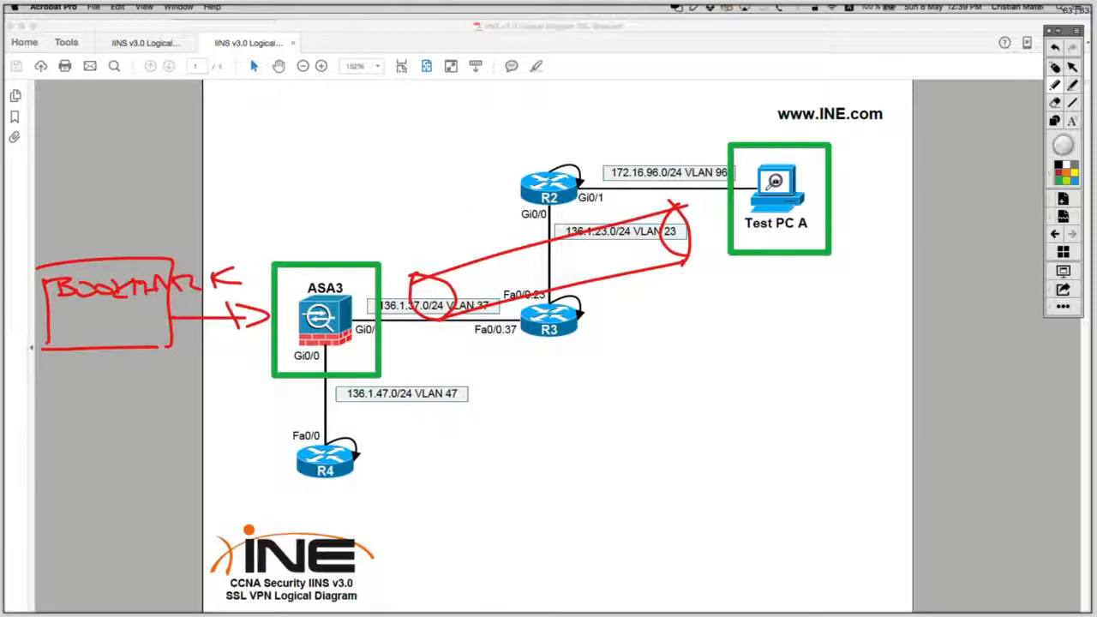
pyautogui.moveTo(60, 314)
pyautogui.mouseDown()
pyautogui.moveTo(74, 334)
pyautogui.moveTo(140, 306)
pyautogui.mouseUp()
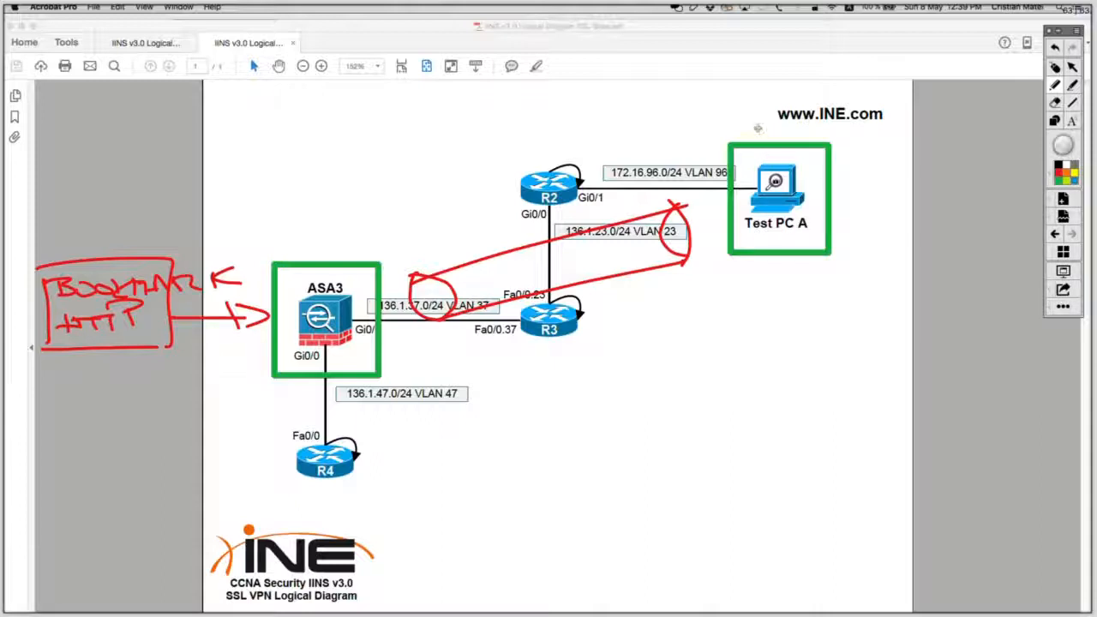
pyautogui.moveTo(752, 131)
pyautogui.mouseDown()
pyautogui.moveTo(793, 165)
pyautogui.moveTo(702, 228)
pyautogui.moveTo(380, 311)
pyautogui.moveTo(347, 355)
pyautogui.moveTo(345, 382)
pyautogui.moveTo(363, 449)
pyautogui.moveTo(377, 428)
pyautogui.moveTo(322, 439)
pyautogui.mouseUp()
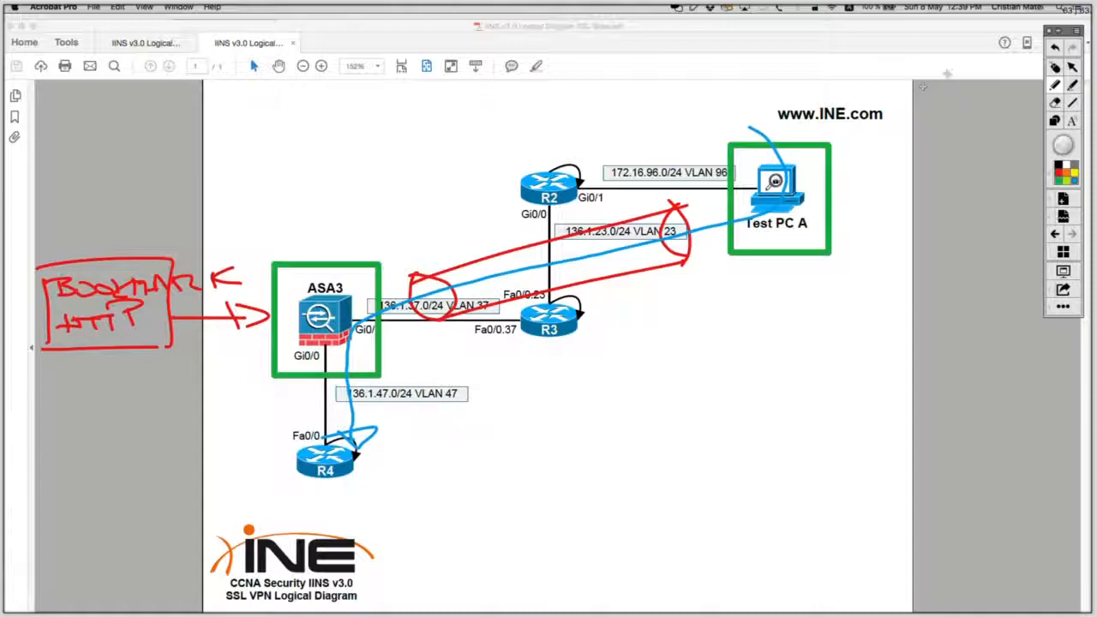
pyautogui.click(1051, 68)
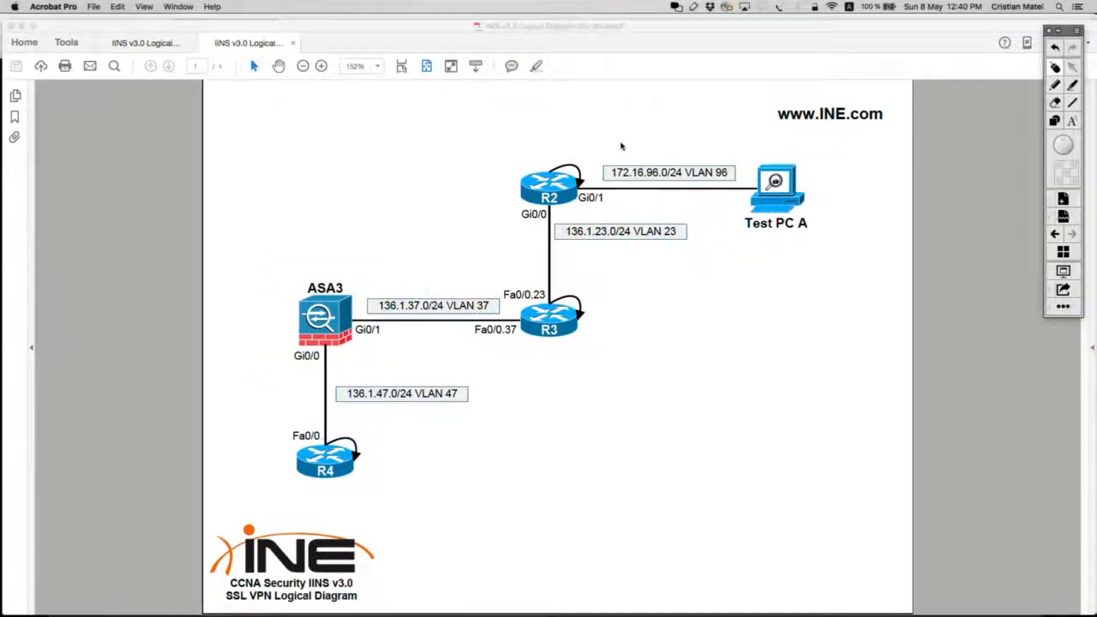
# Reload the disconnected remote desktop page and close the Session Details dialog.
pyautogui.click(1058, 32)
pyautogui.press('super+Tab')
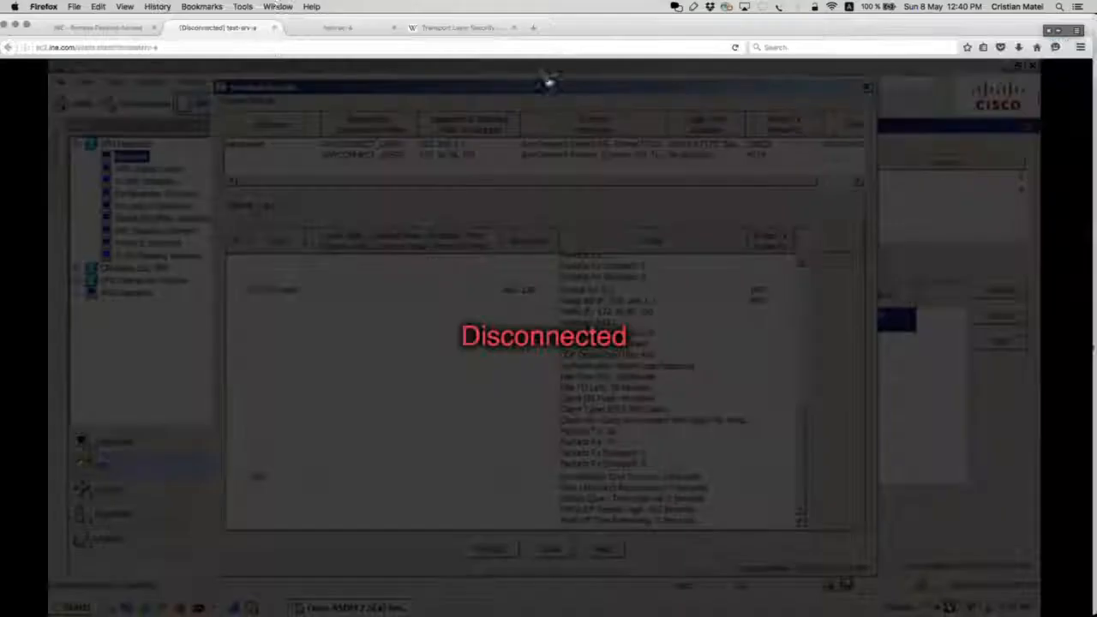
pyautogui.click(194, 47)
pyautogui.press('Return')
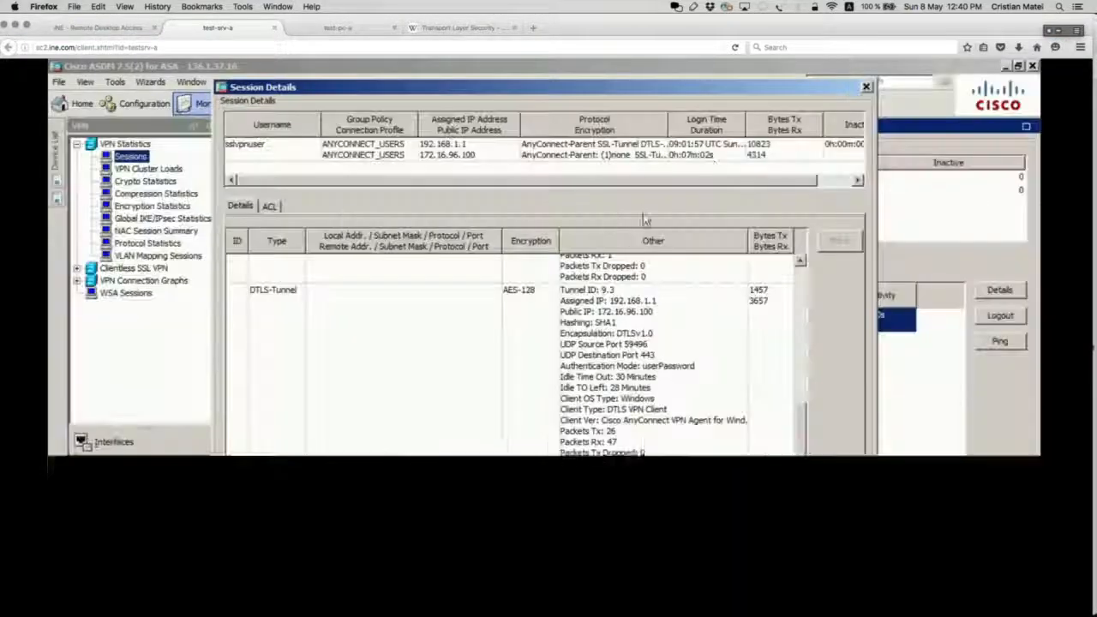
pyautogui.click(548, 548)
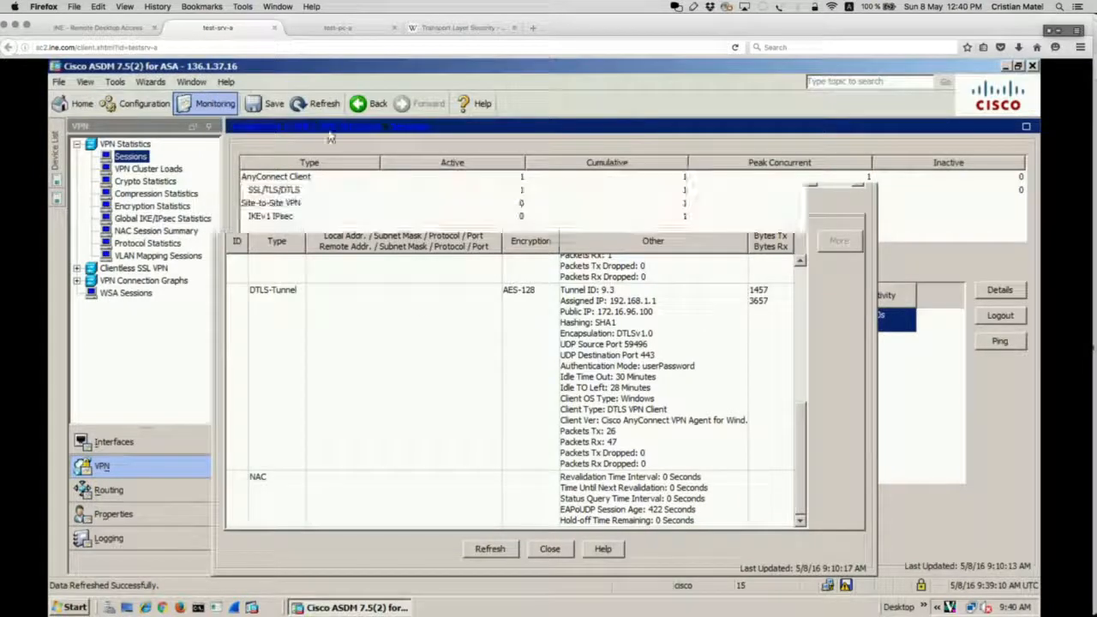
# Check the AnyConnect client on the test PC, then return to the ASA management session.
pyautogui.click(351, 28)
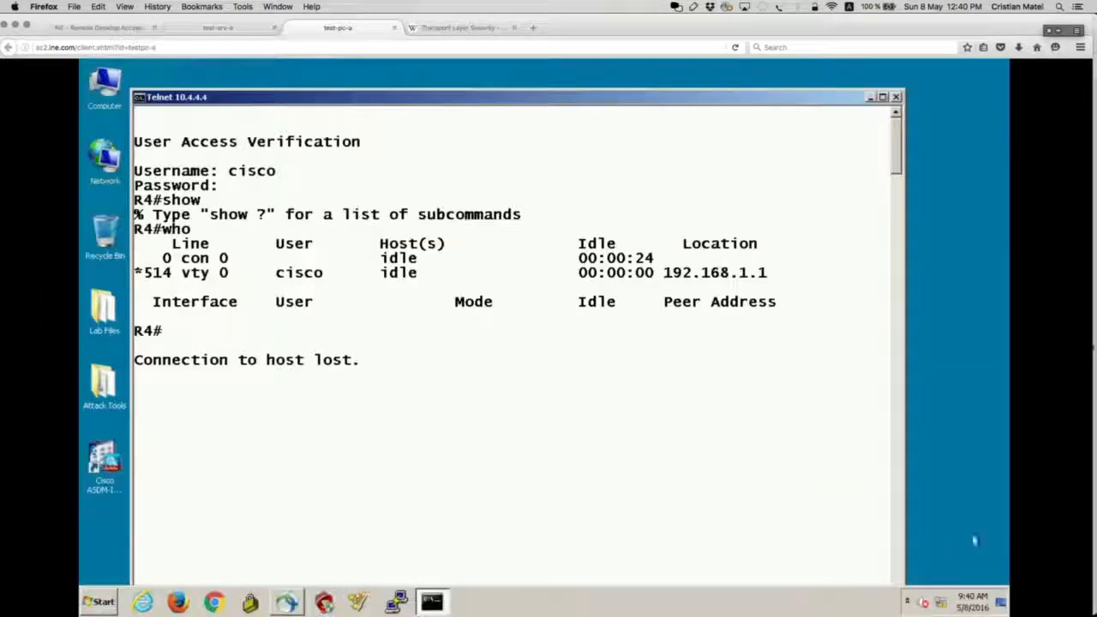
pyautogui.click(907, 602)
pyautogui.click(906, 518)
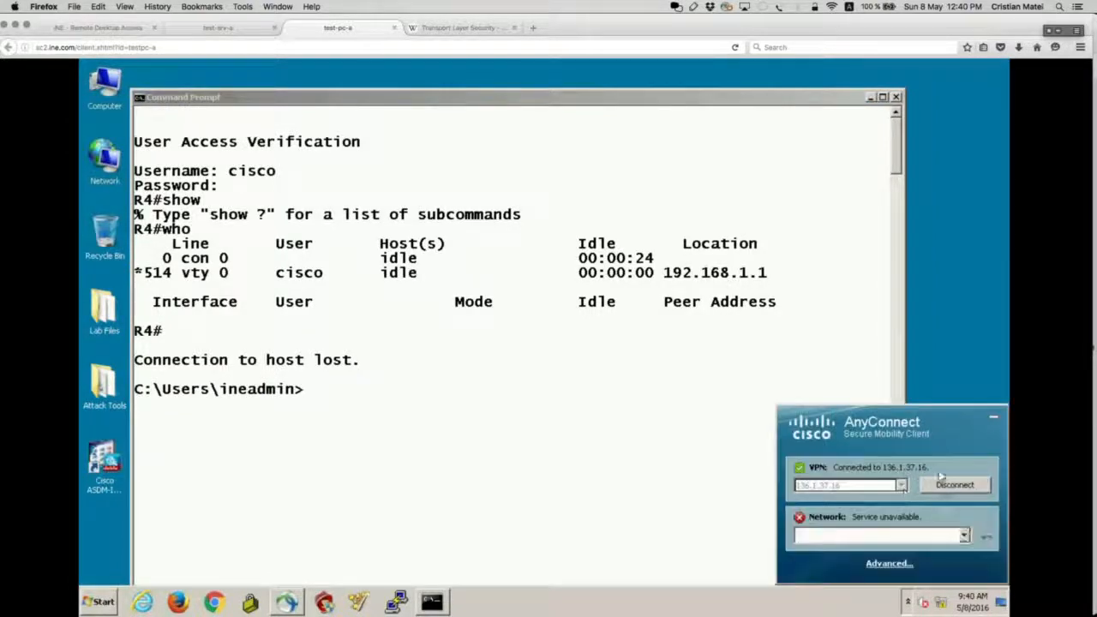
pyautogui.click(241, 33)
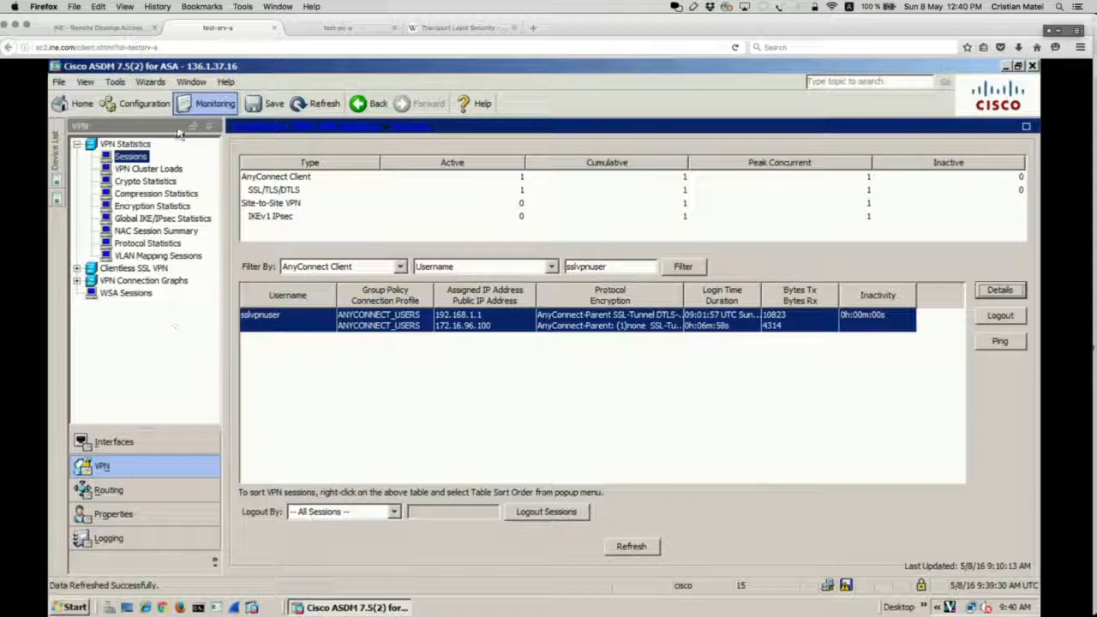
# Launch the Clientless SSL VPN Wizard and log in to the ASA with its password.
pyautogui.click(154, 83)
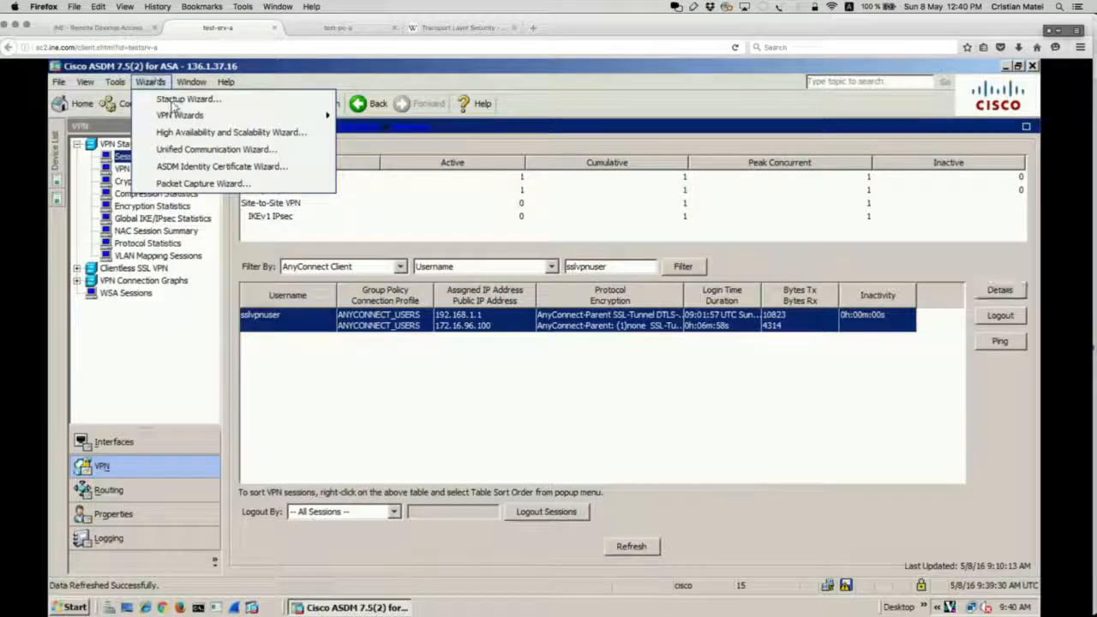
pyautogui.moveTo(179, 115)
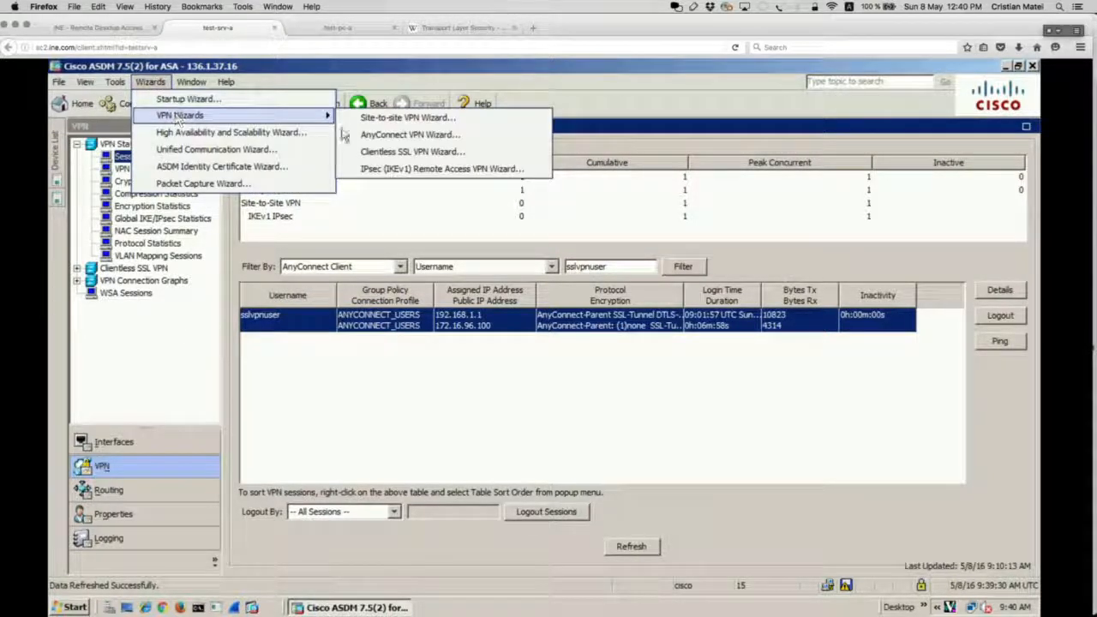
pyautogui.click(410, 151)
pyautogui.click(528, 337)
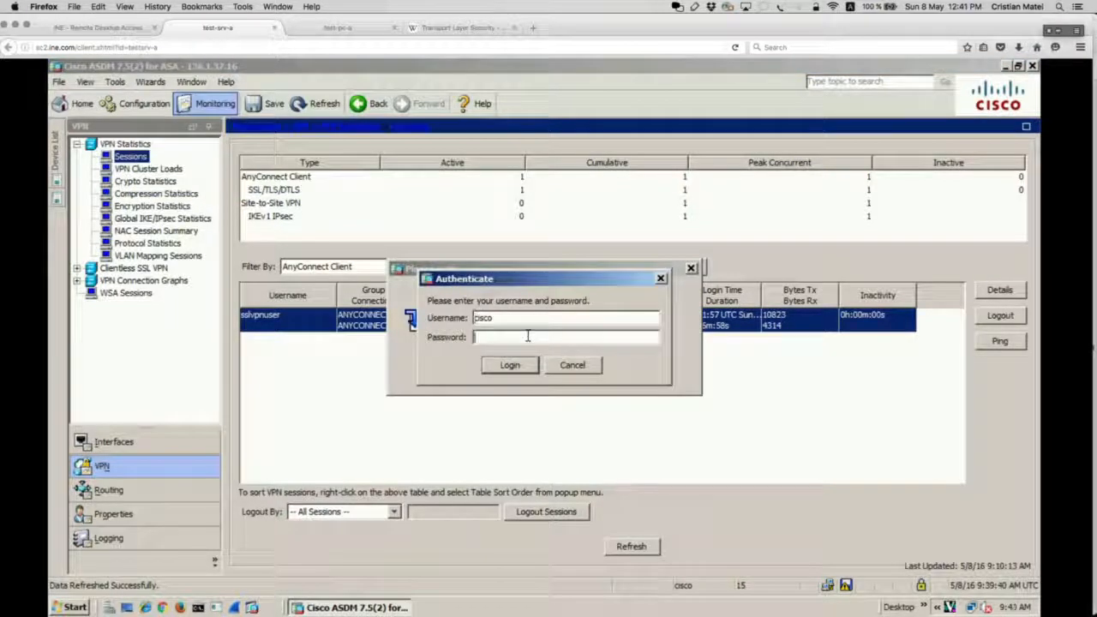
pyautogui.write('cisco')
pyautogui.click(509, 365)
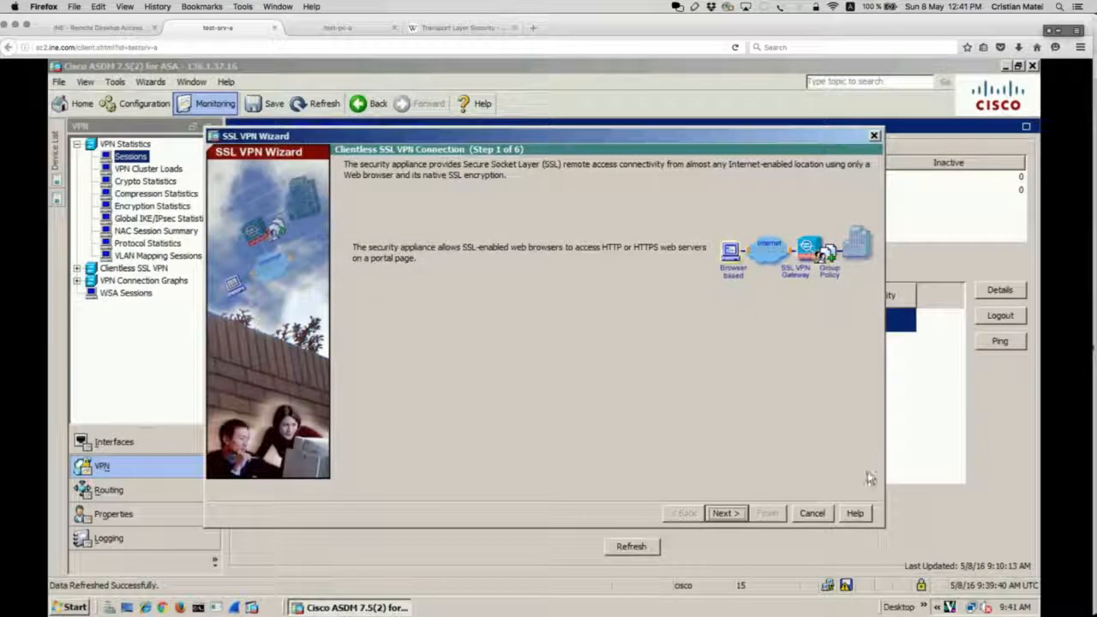
# Cancel the wizard, refresh the device configuration, and relaunch the Clientless SSL VPN Wizard.
pyautogui.click(816, 514)
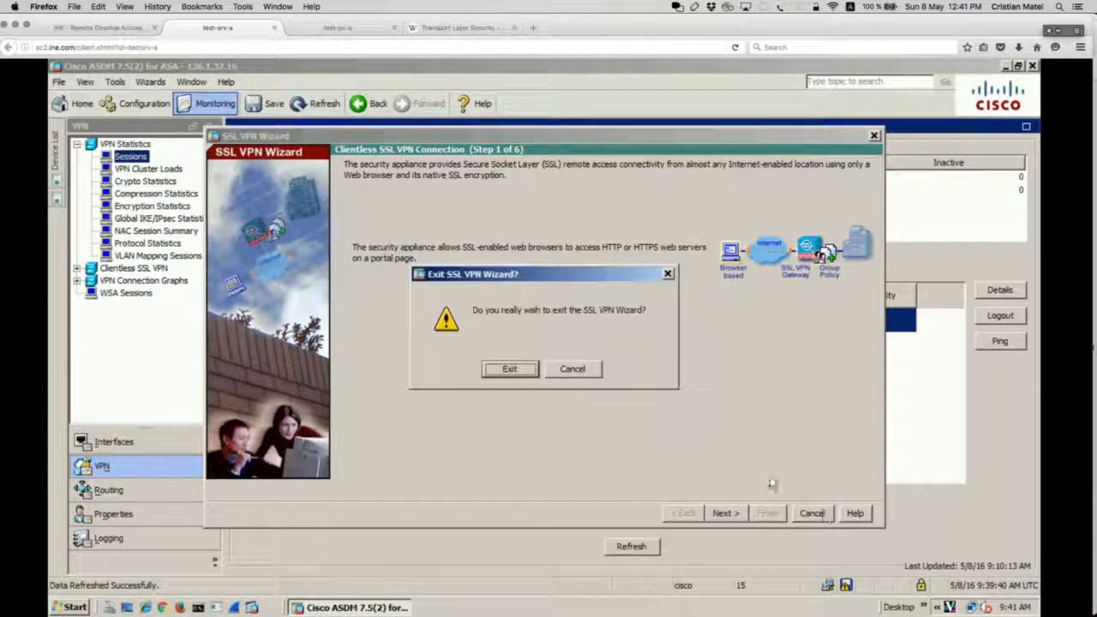
pyautogui.click(530, 371)
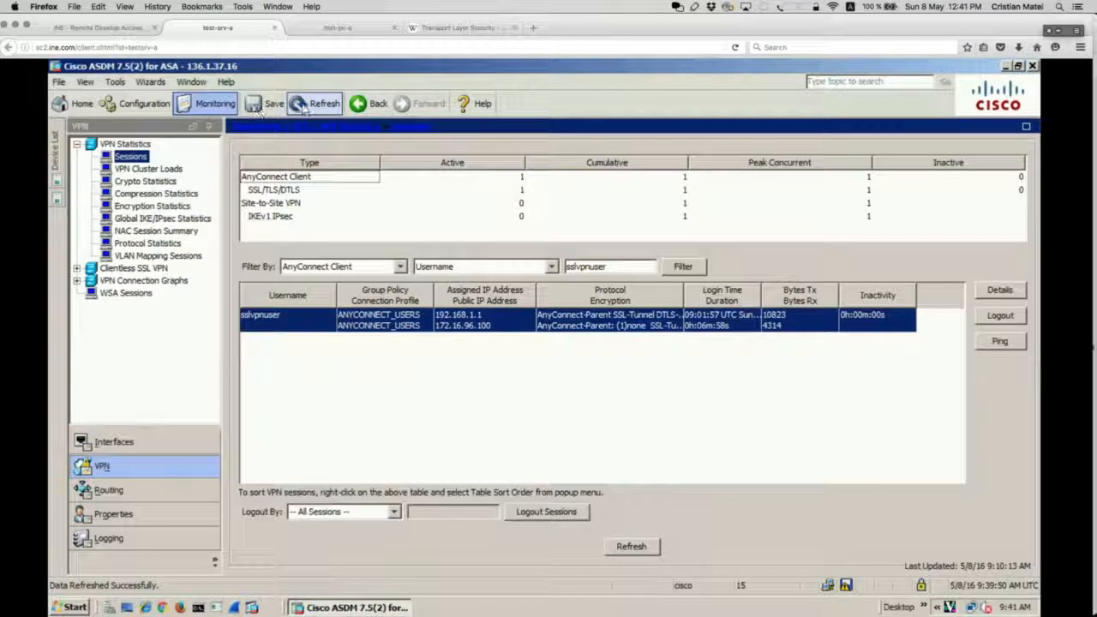
pyautogui.click(311, 102)
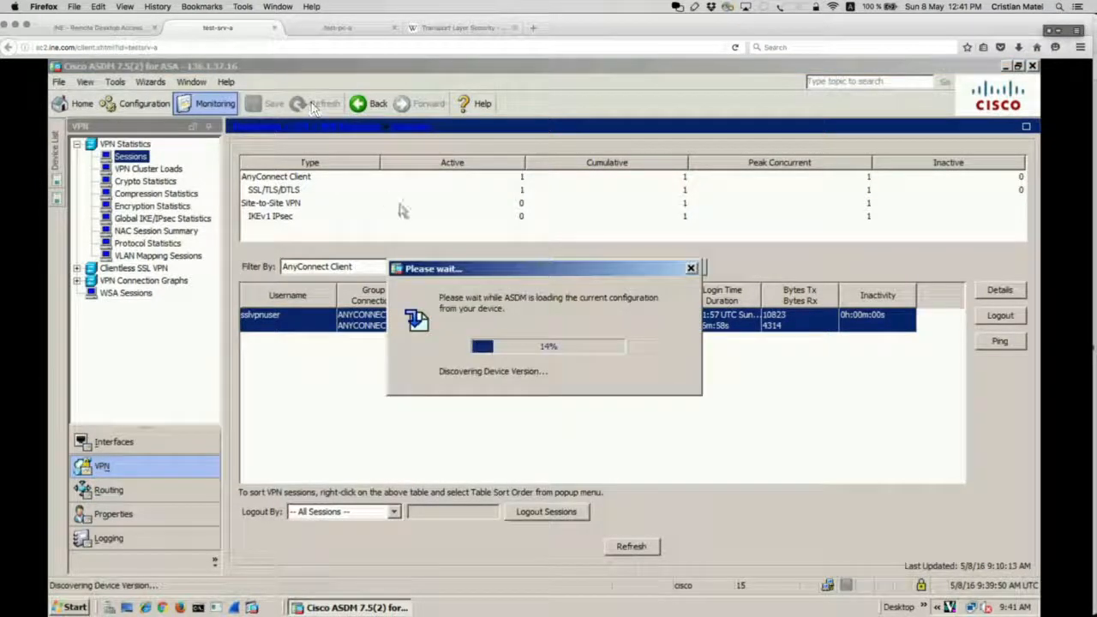
pyautogui.click(150, 82)
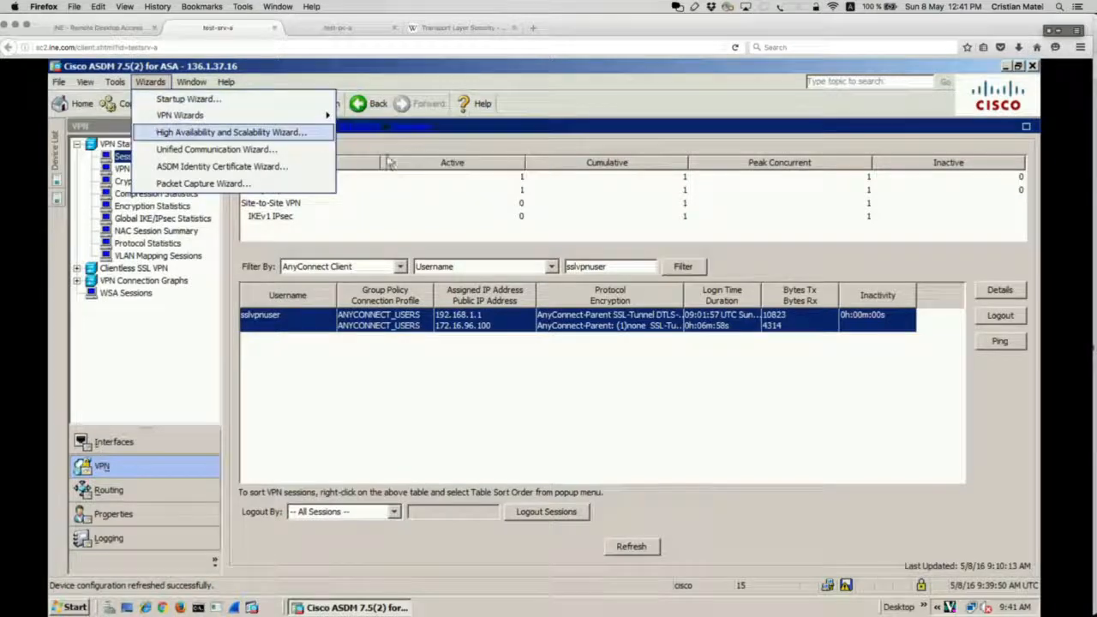
pyautogui.moveTo(314, 115)
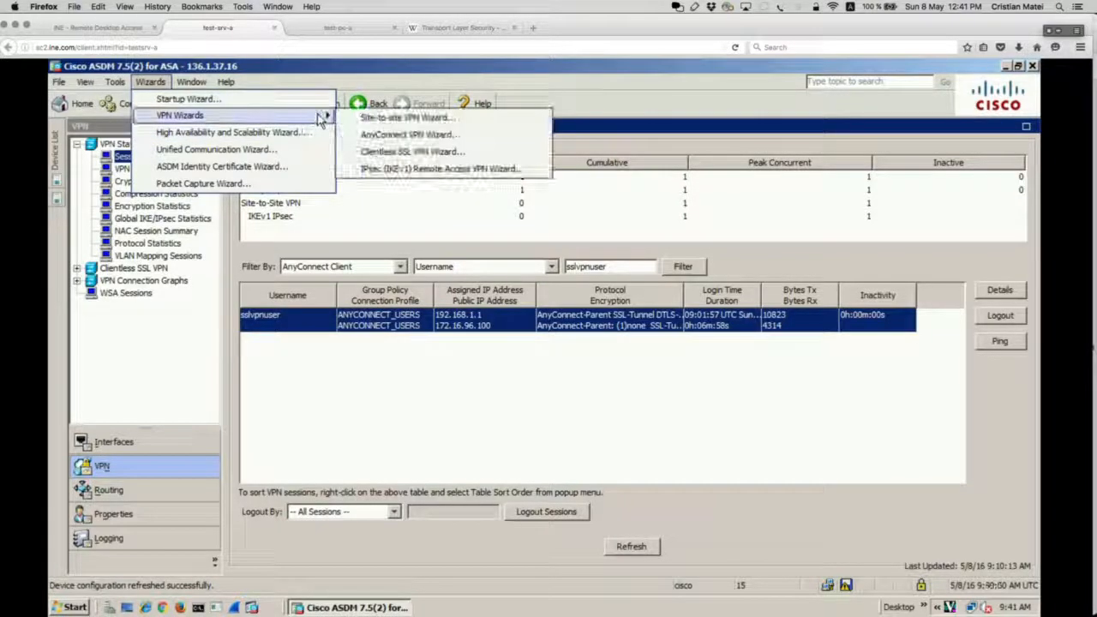
pyautogui.click(380, 153)
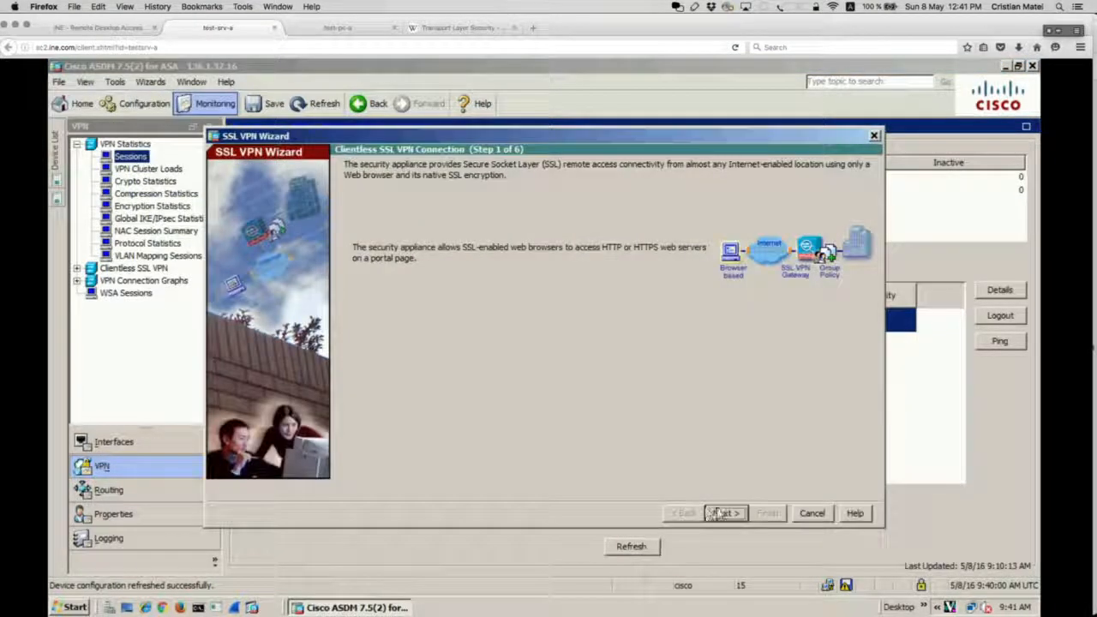
# Name the connection profile CLIENTLESS_SSL and use INSIDE as the SSL VPN interface.
pyautogui.press('Return')
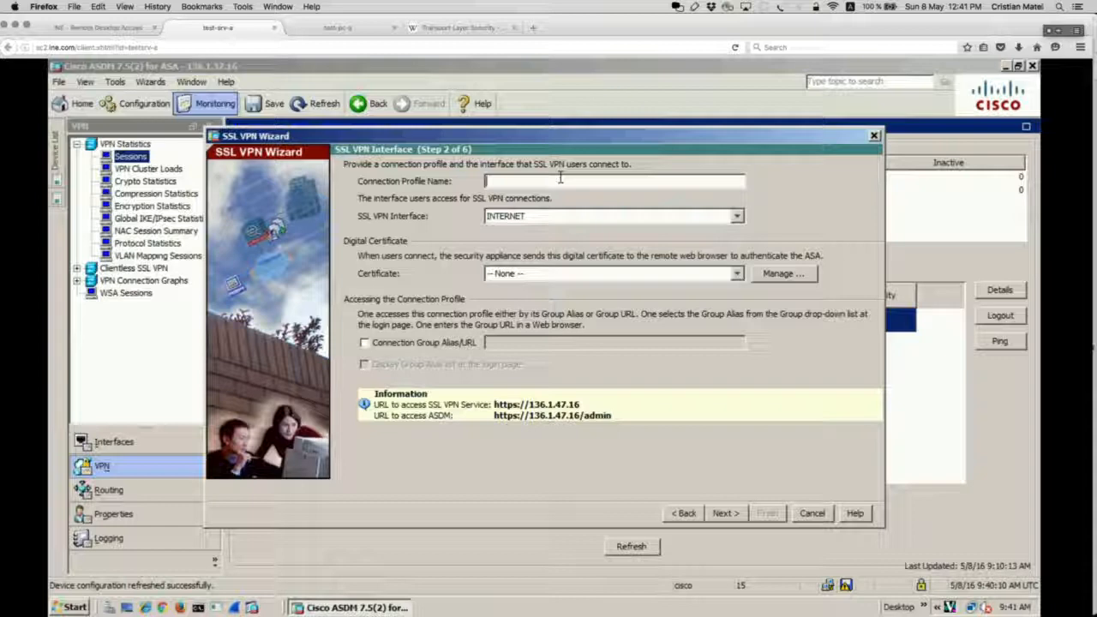
pyautogui.write('CLIENTLESS_SSL')
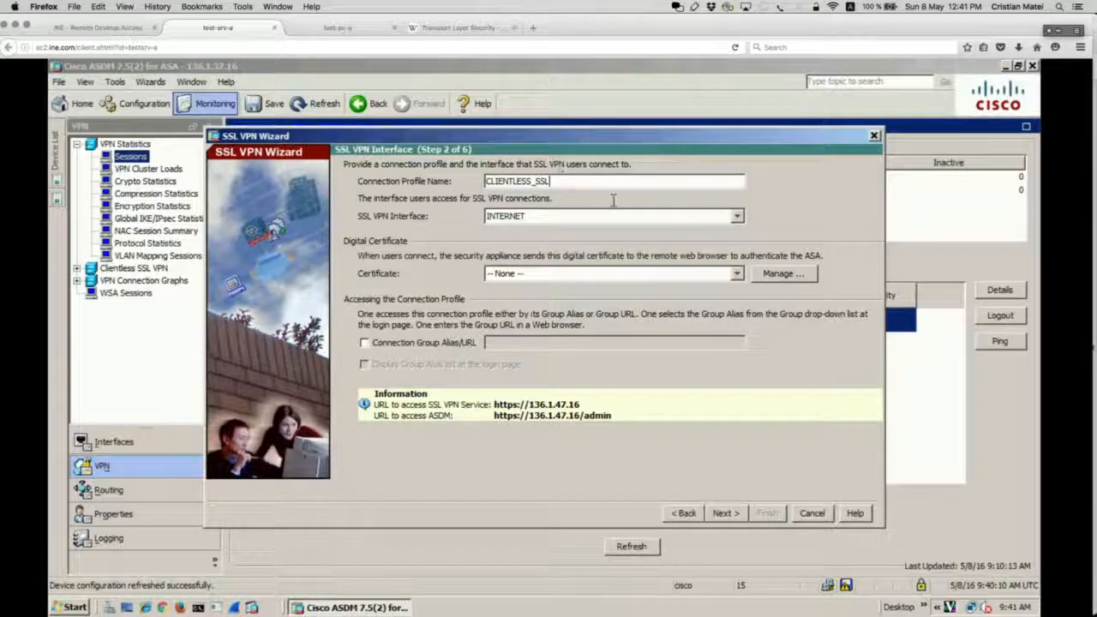
pyautogui.click(737, 217)
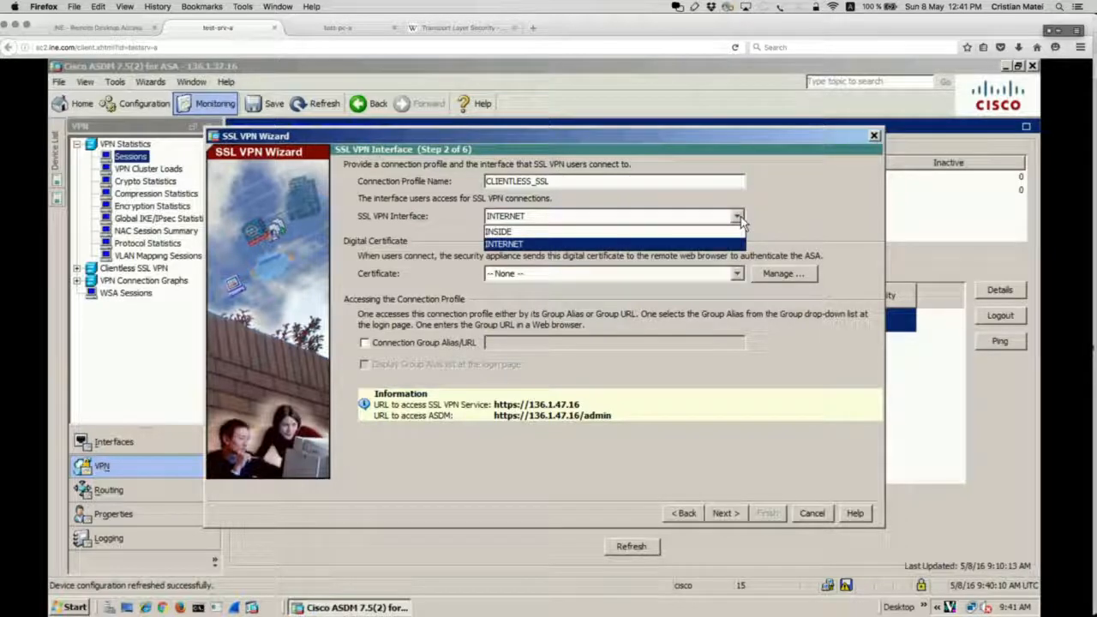
pyautogui.click(650, 232)
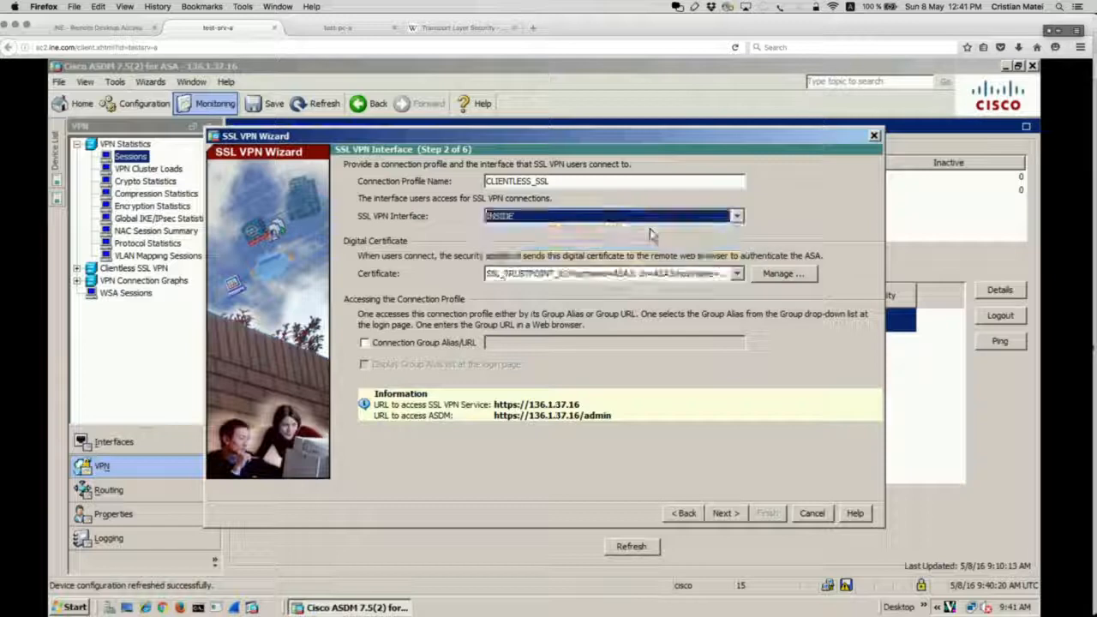
# Review the identity certificates, then circle the access settings and clear the ink.
pyautogui.click(793, 275)
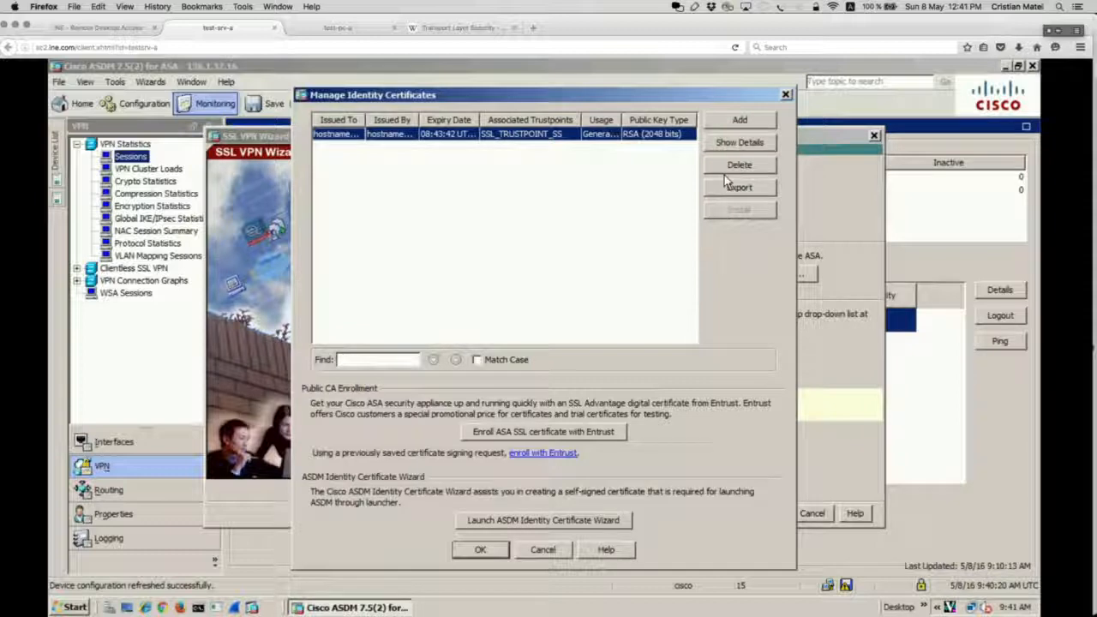
pyautogui.click(786, 95)
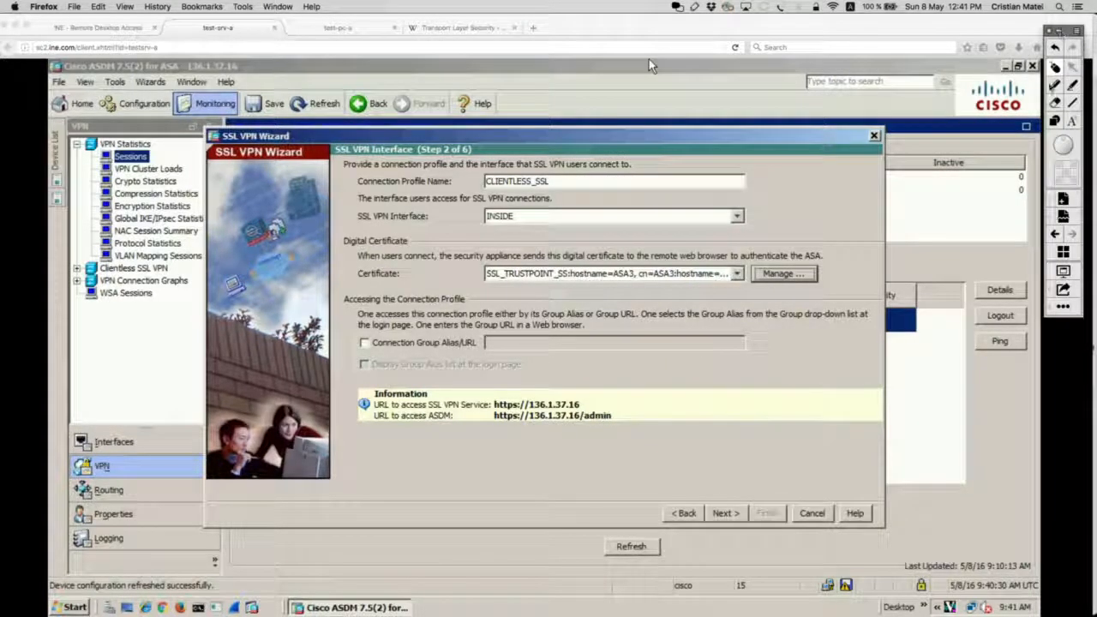
pyautogui.moveTo(441, 306)
pyautogui.mouseDown()
pyautogui.moveTo(393, 303)
pyautogui.moveTo(331, 325)
pyautogui.moveTo(502, 361)
pyautogui.moveTo(727, 352)
pyautogui.moveTo(686, 313)
pyautogui.moveTo(457, 298)
pyautogui.mouseUp()
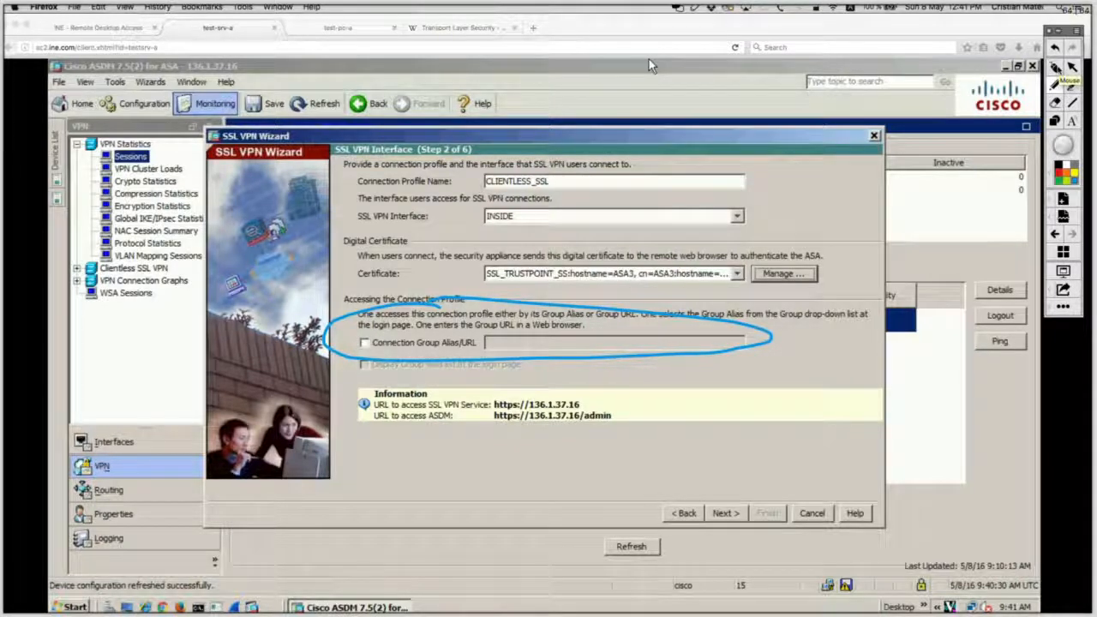
pyautogui.click(1056, 68)
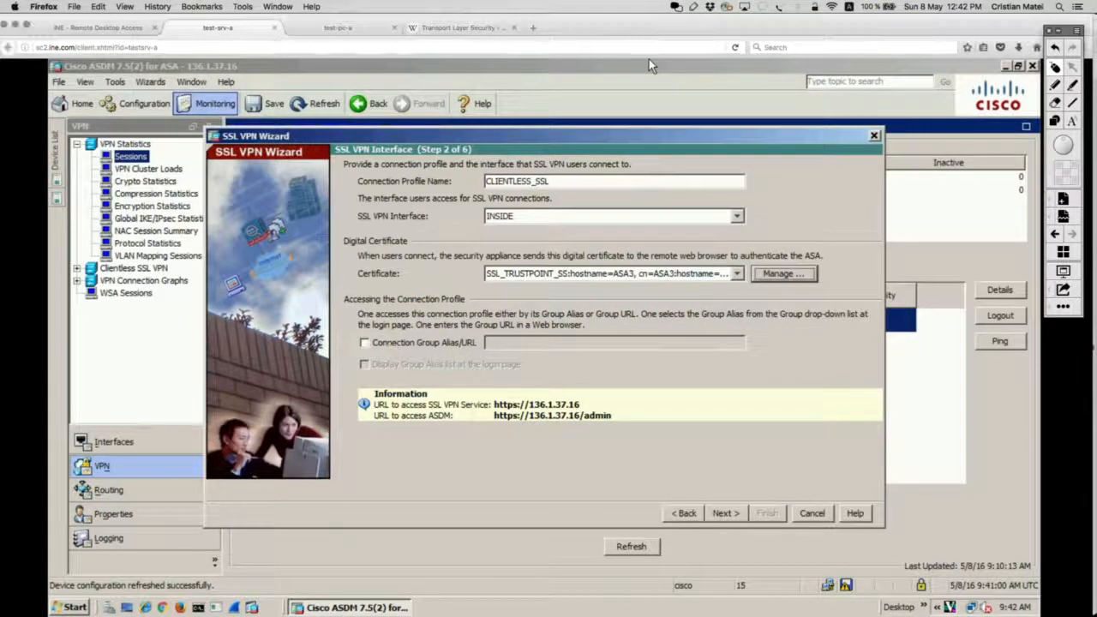
# Enable group alias access with alias CLIENTLESSS_SSL listed on the login page, then advance.
pyautogui.click(408, 344)
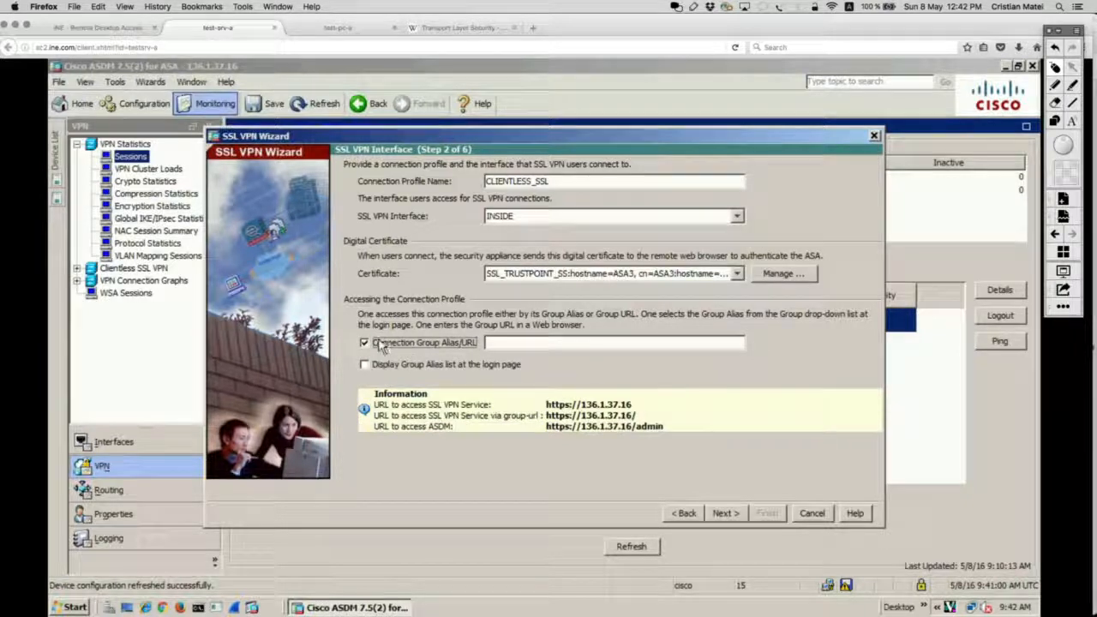
pyautogui.click(548, 342)
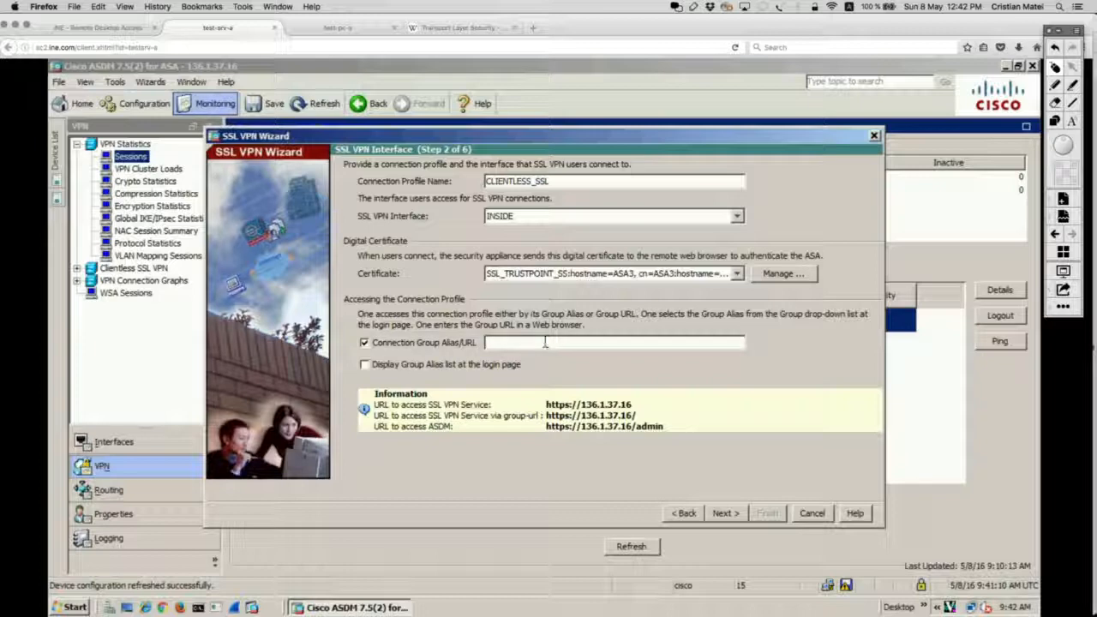
pyautogui.click(364, 342)
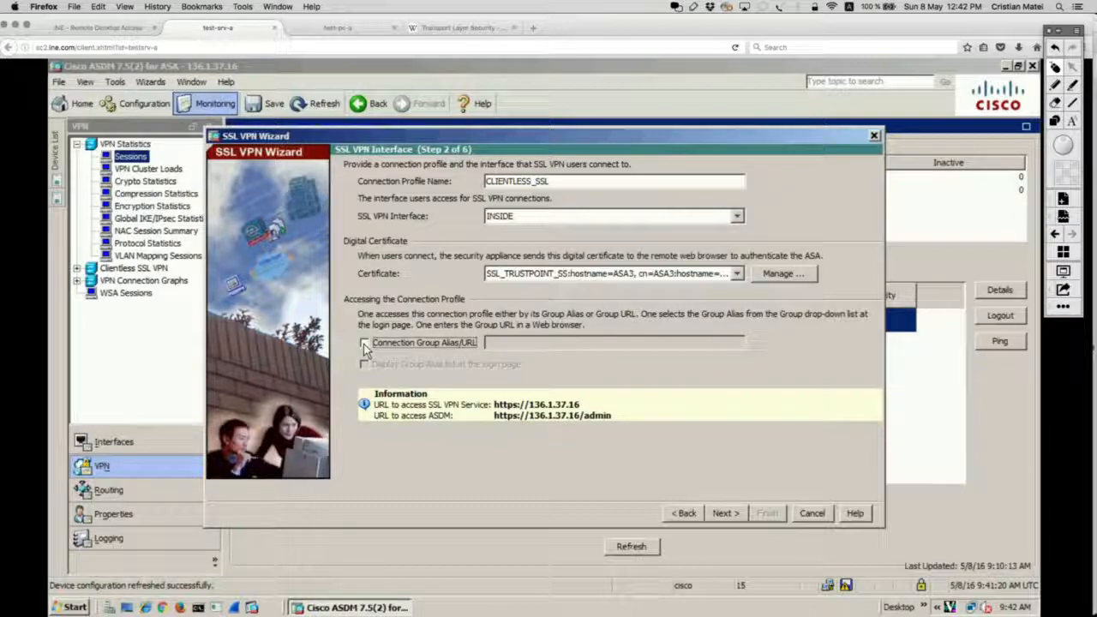
pyautogui.click(364, 343)
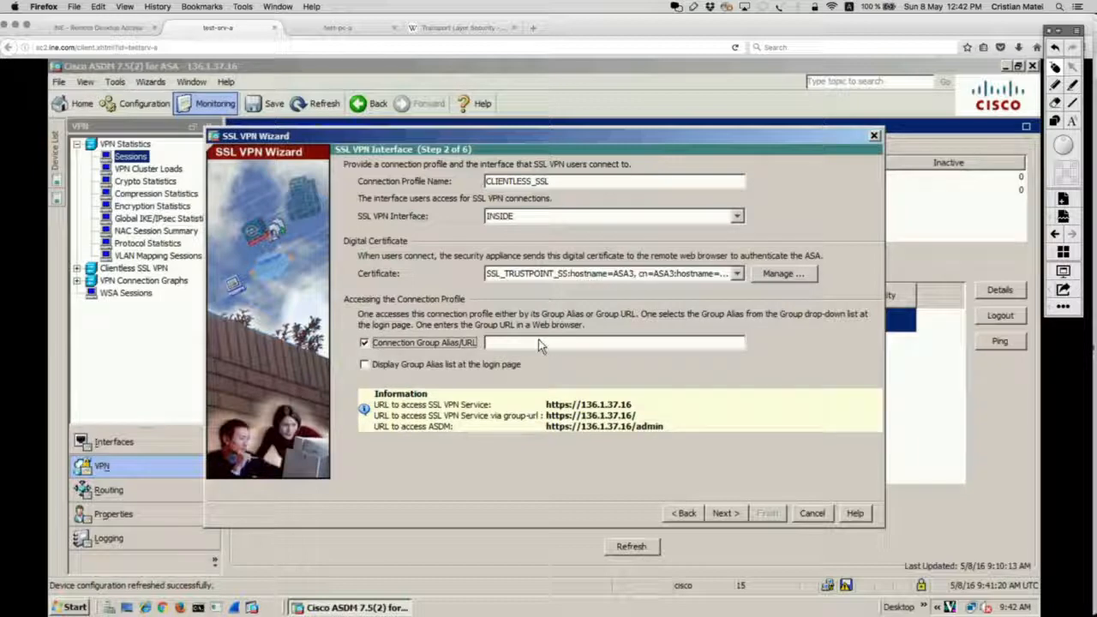
pyautogui.click(365, 365)
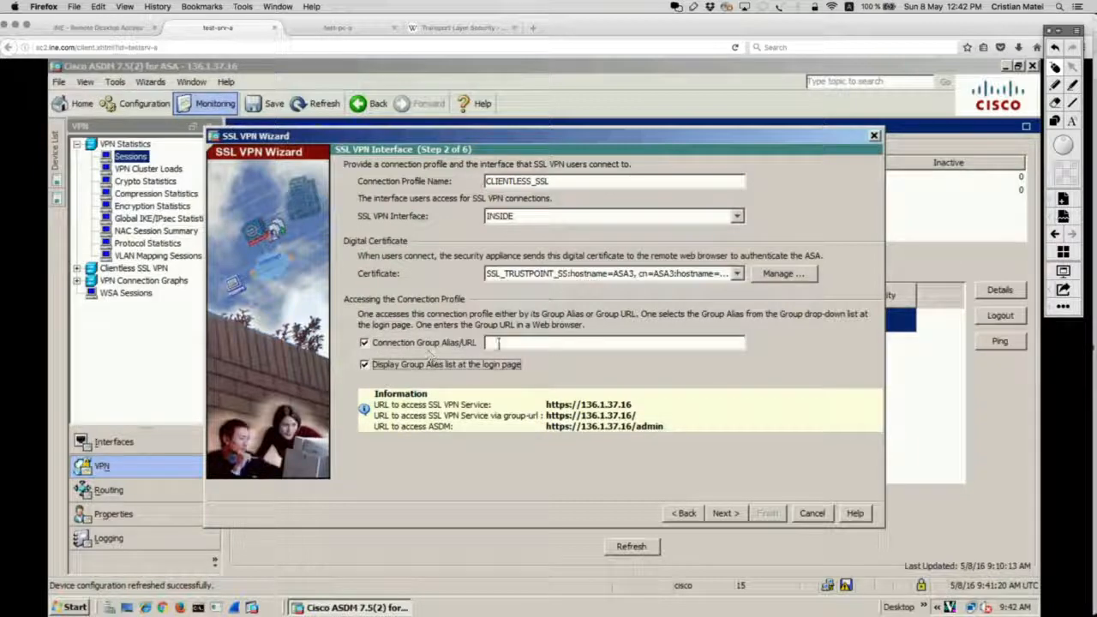
pyautogui.click(726, 513)
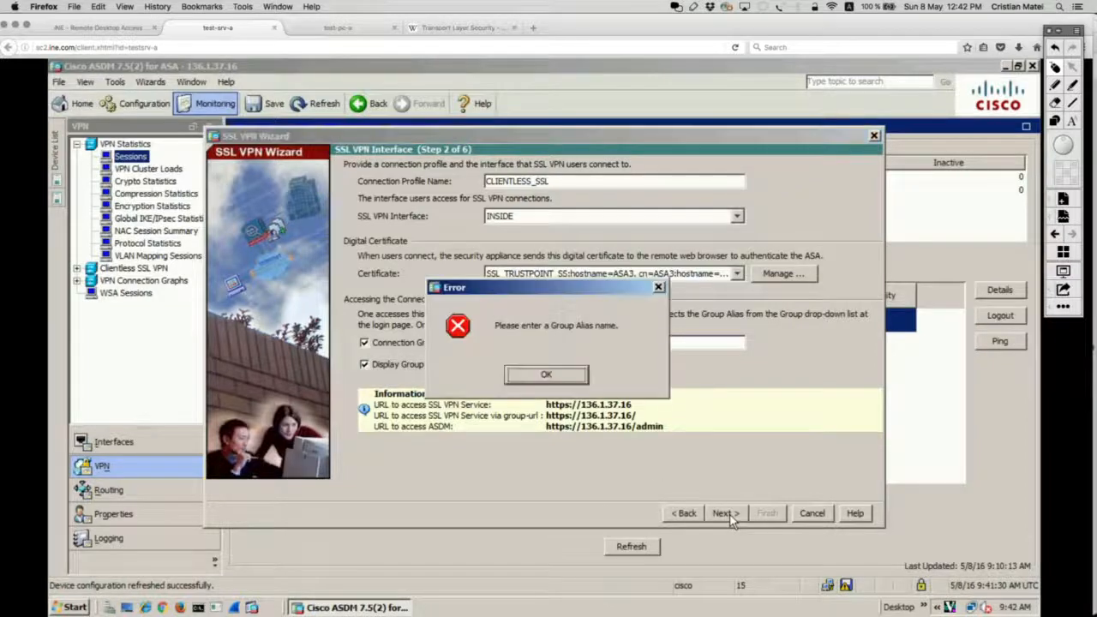
pyautogui.click(566, 374)
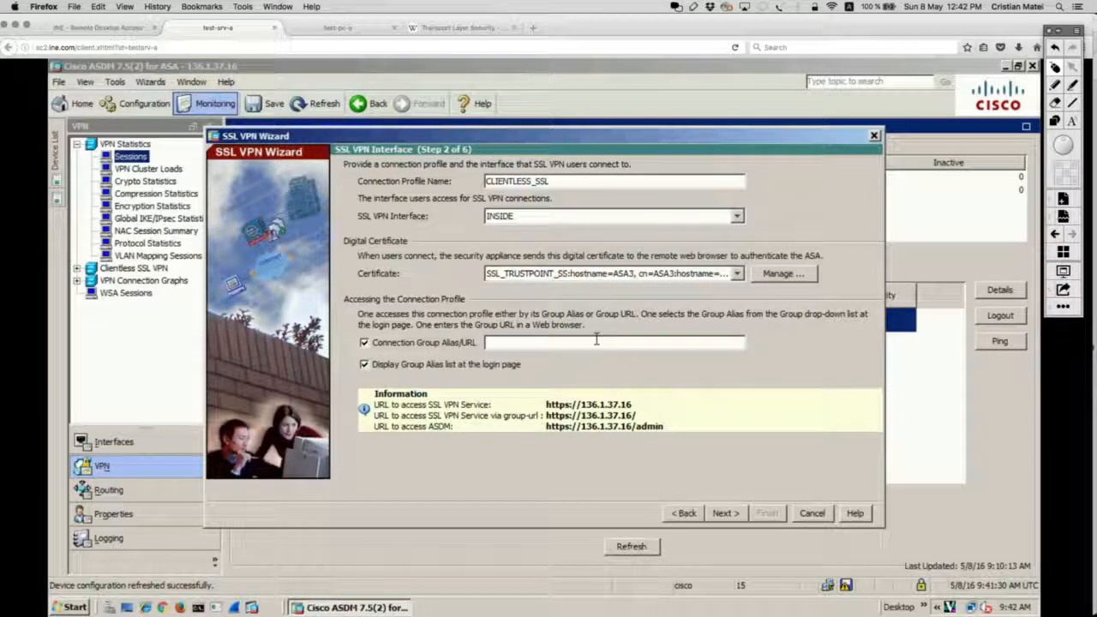
pyautogui.write('CLIENTLESSS')
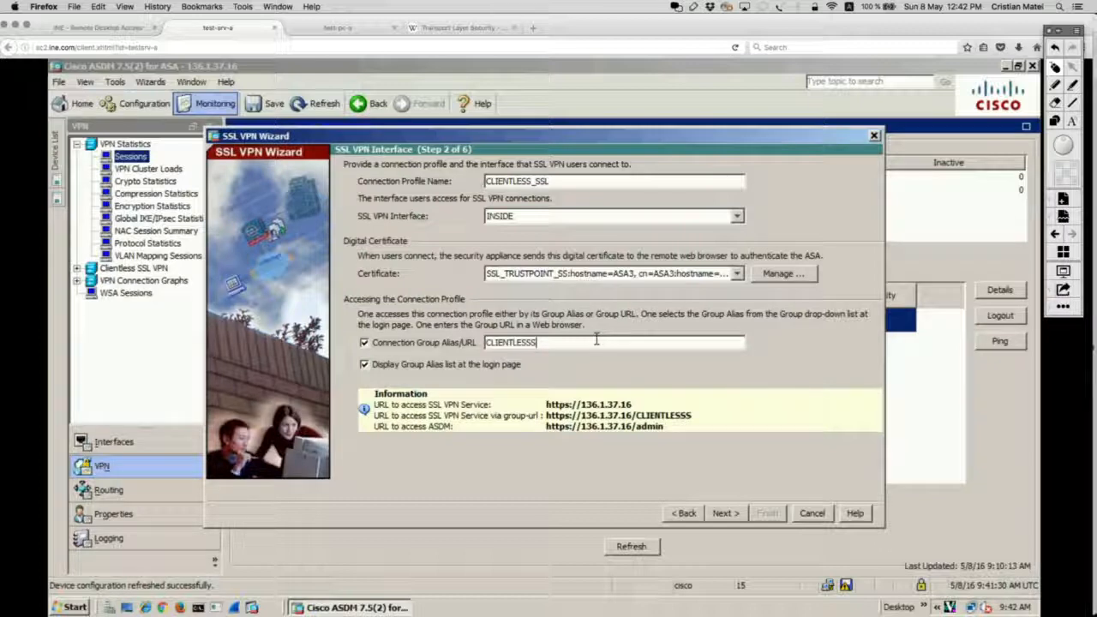
pyautogui.write('_SSL')
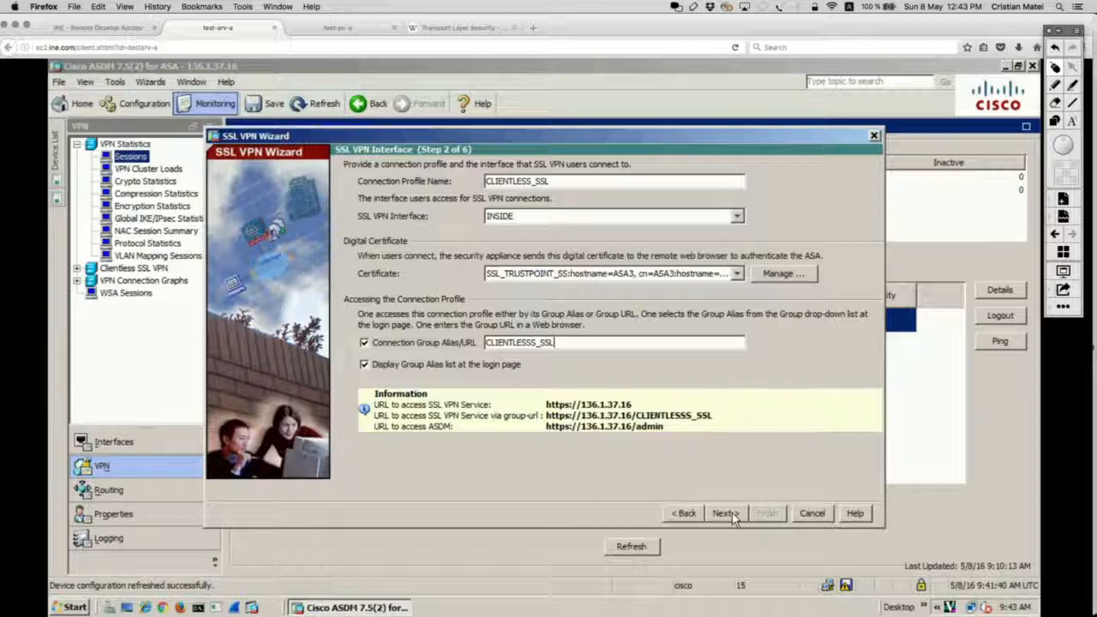
pyautogui.click(732, 517)
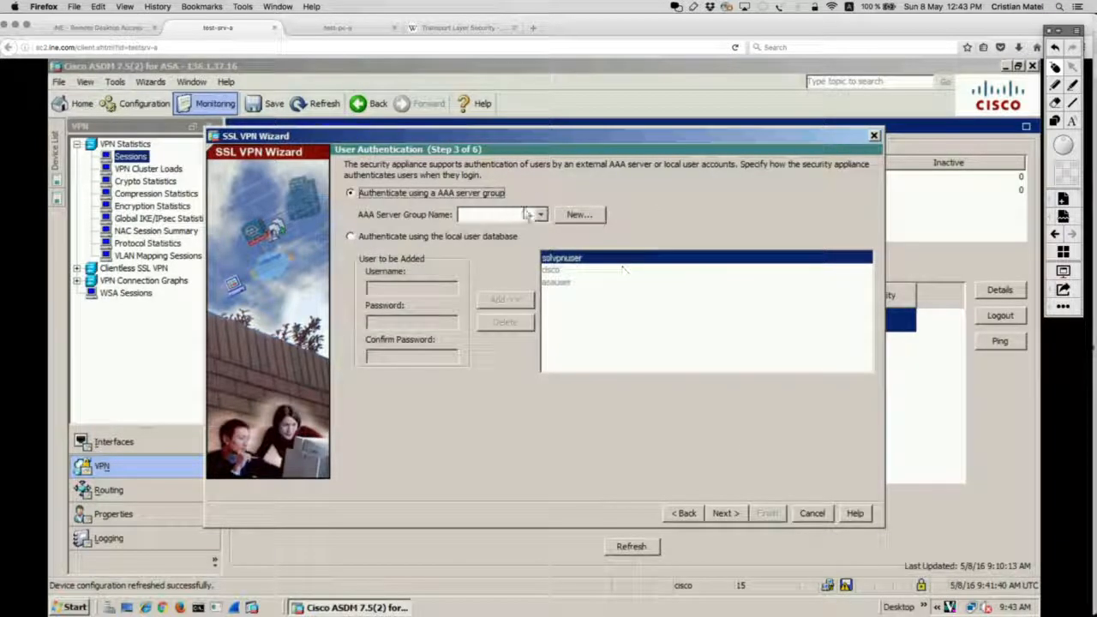
# Authenticate SSL VPN users against the local user database.
pyautogui.click(540, 215)
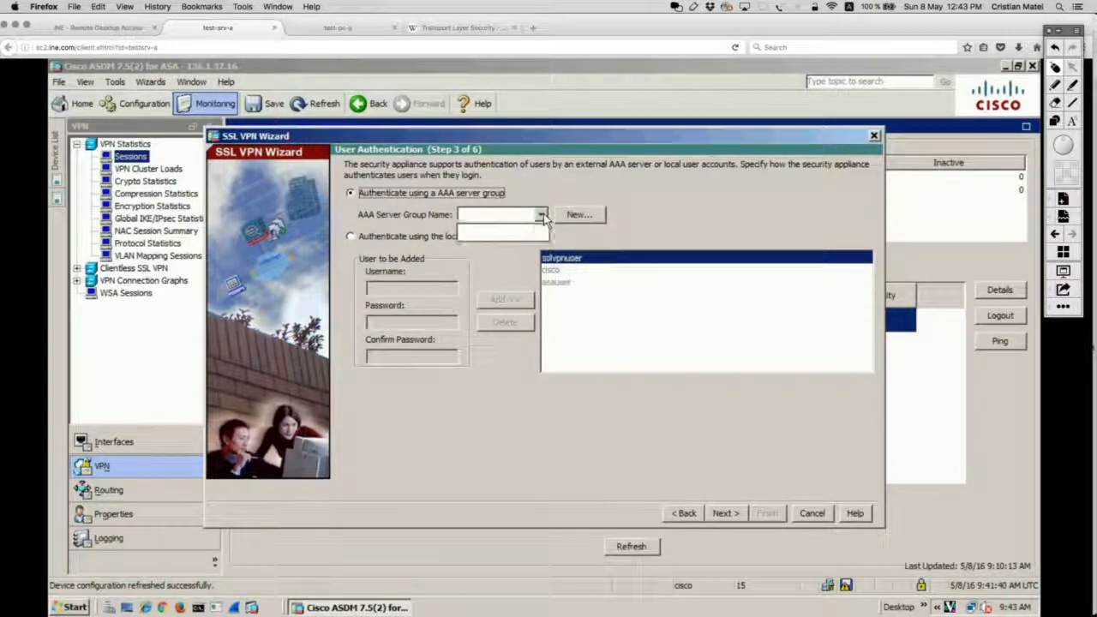
pyautogui.click(540, 215)
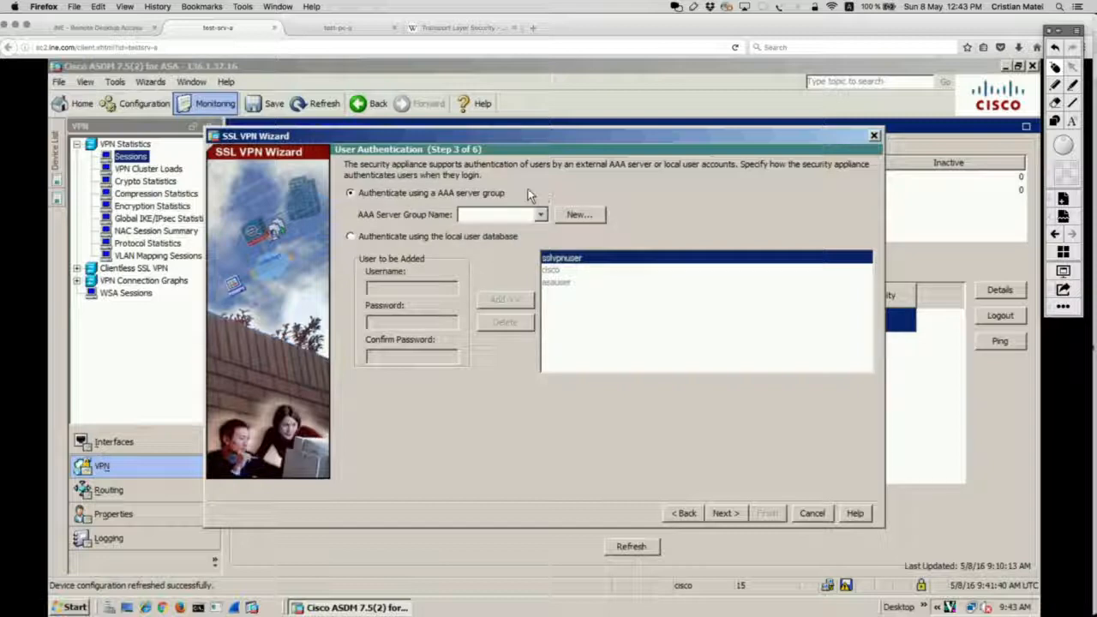
pyautogui.click(419, 235)
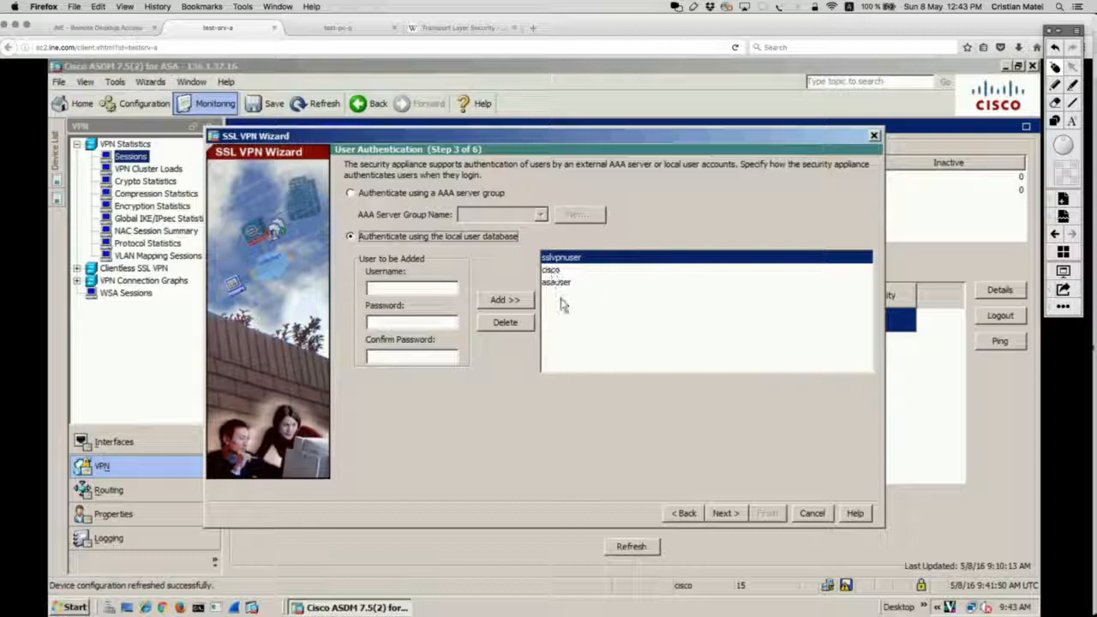
pyautogui.click(723, 514)
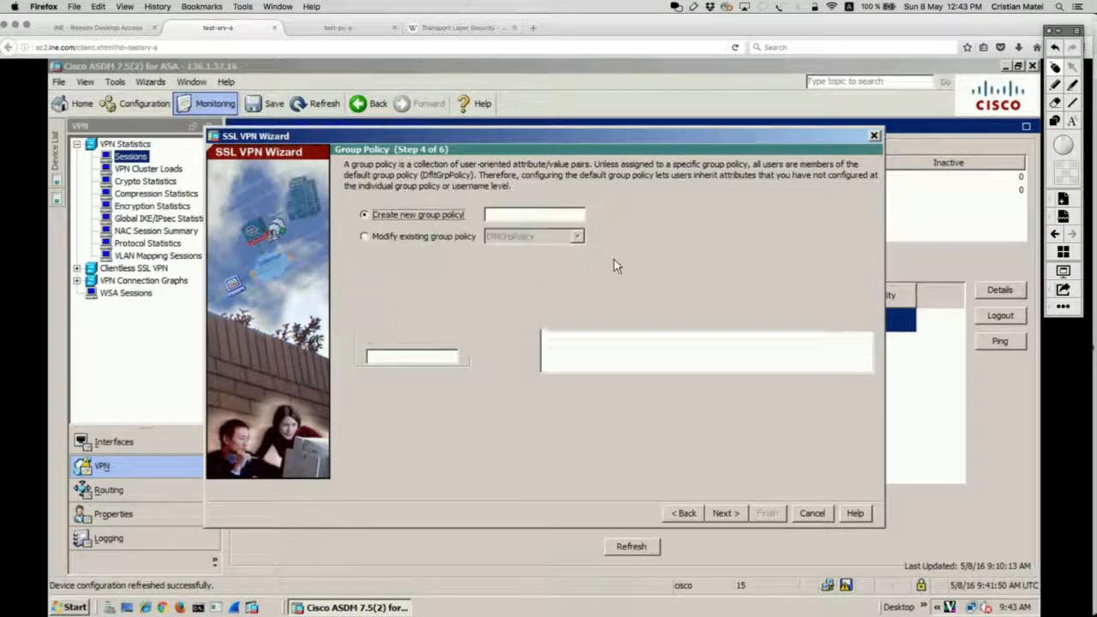
# Create a new group policy named GP_CLIENTLESS and move on to bookmark lists.
pyautogui.click(530, 215)
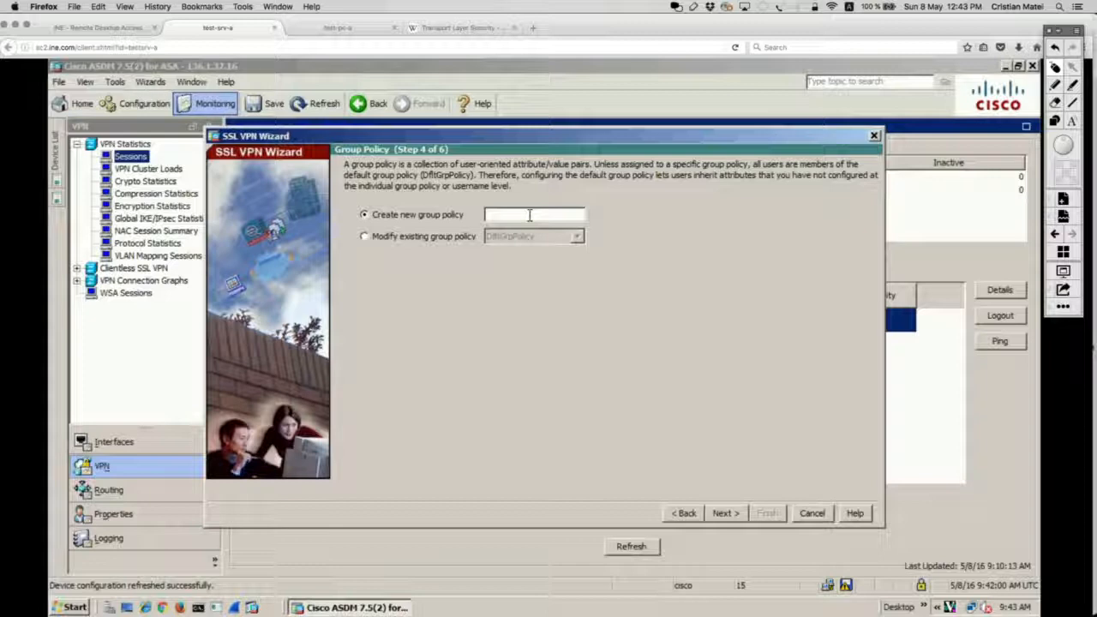
pyautogui.write('CLIE')
pyautogui.press('BackSpace')
pyautogui.press('BackSpace')
pyautogui.press('BackSpace')
pyautogui.press('BackSpace')
pyautogui.write('GP_CLIENTLESS')
pyautogui.click(723, 513)
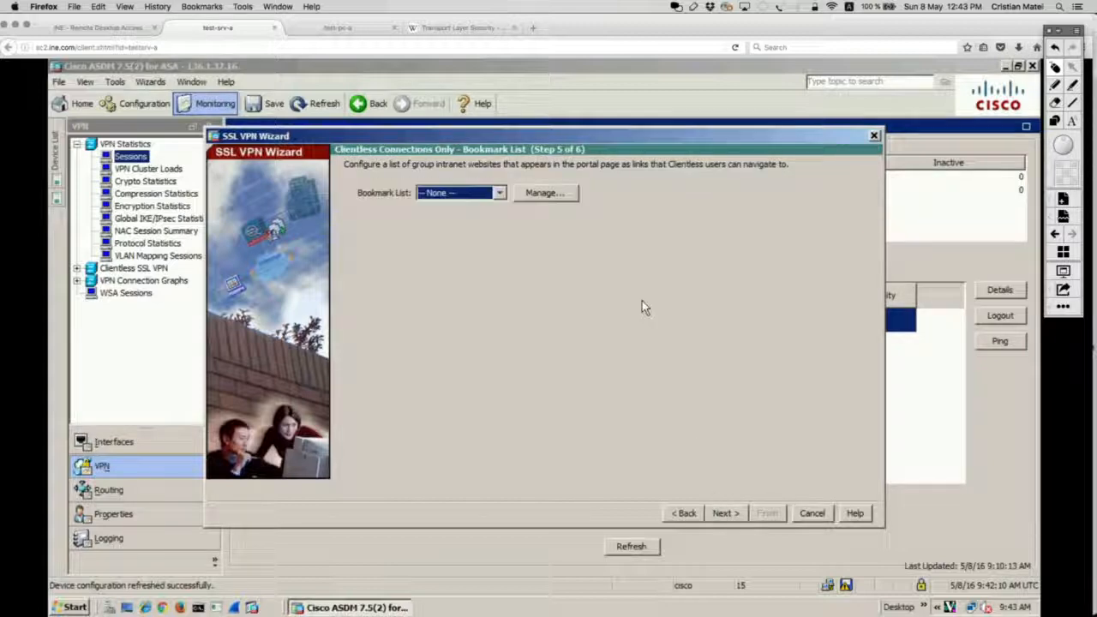
# Start a new bookmark list named BK_CLIENTLESS in the bookmark list manager.
pyautogui.click(533, 196)
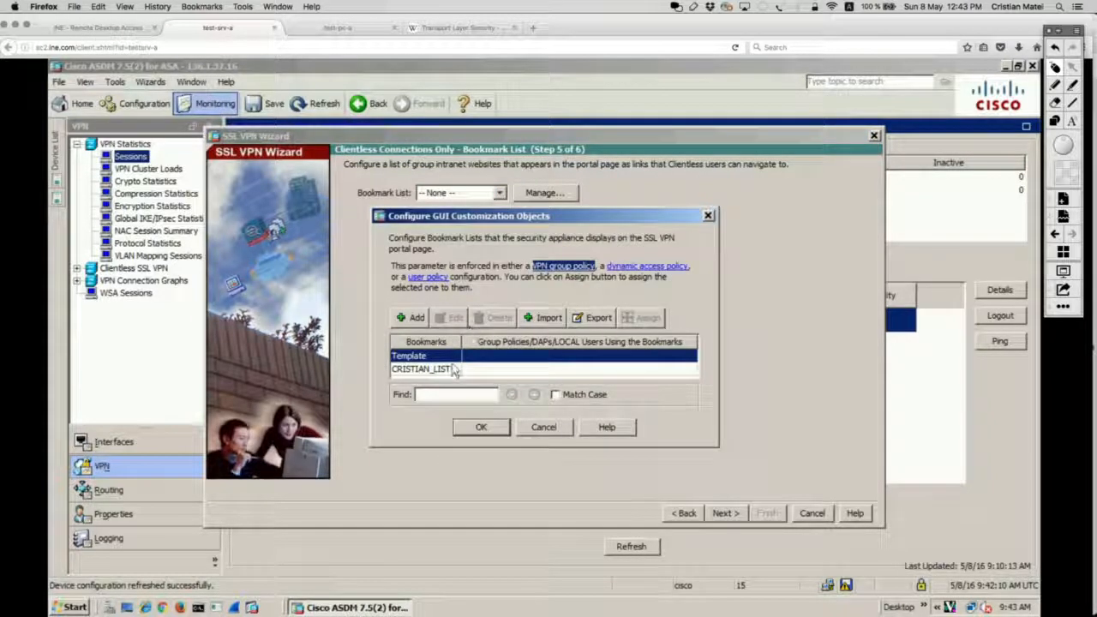
pyautogui.click(447, 369)
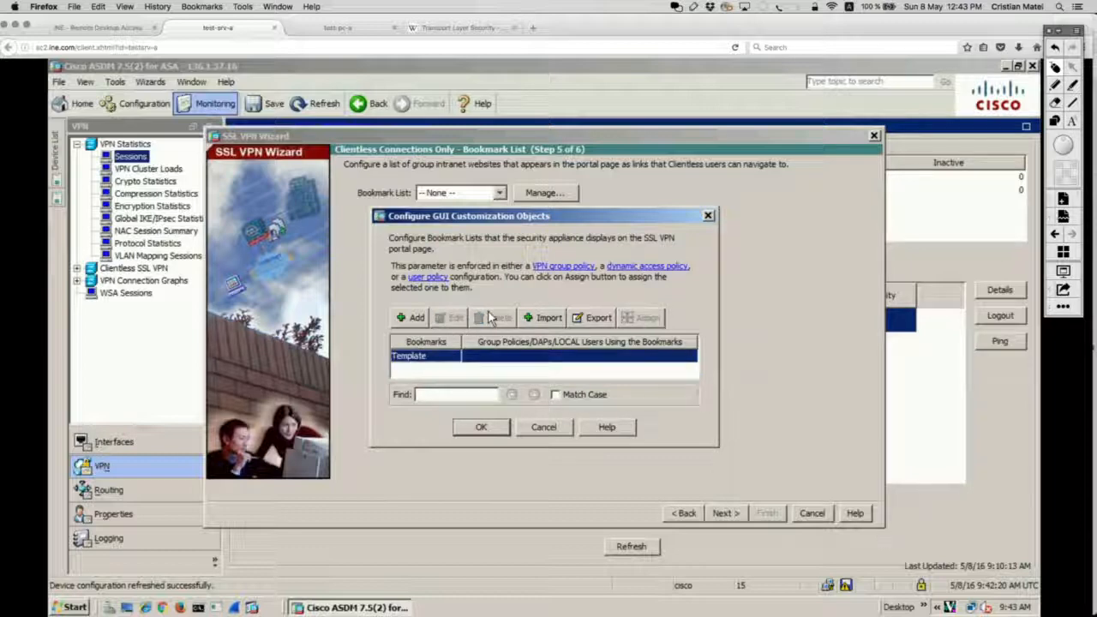
pyautogui.click(416, 318)
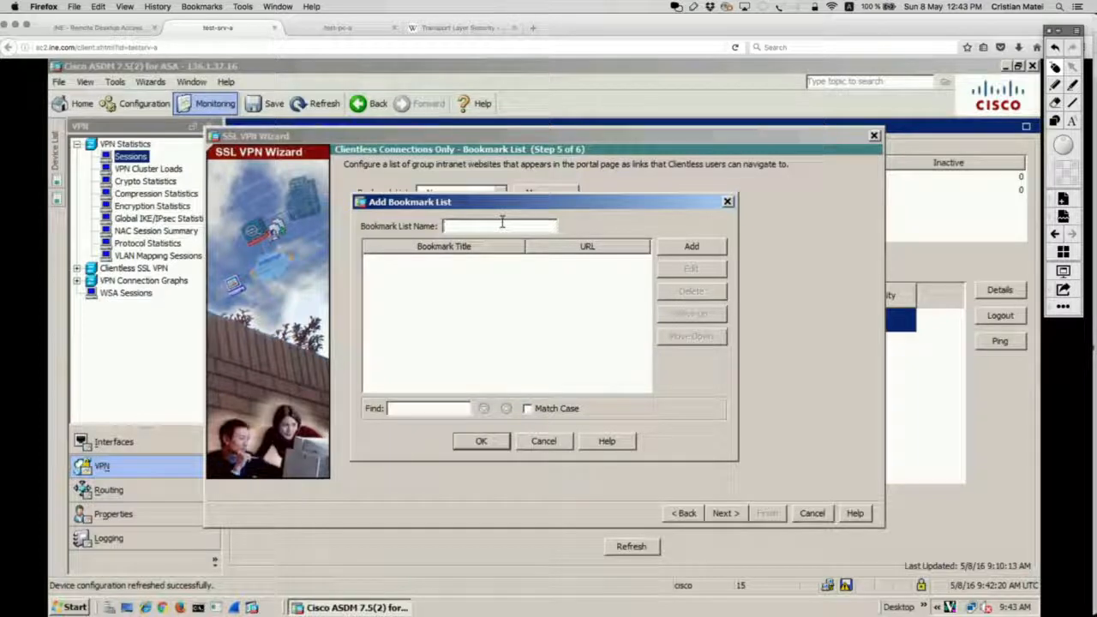
pyautogui.write('K_C')
pyautogui.write('LINE')
pyautogui.write('TLE')
pyautogui.write('SS')
# Add a bookmark to the list using the 'URL with GET or POST method' type.
pyautogui.click(685, 249)
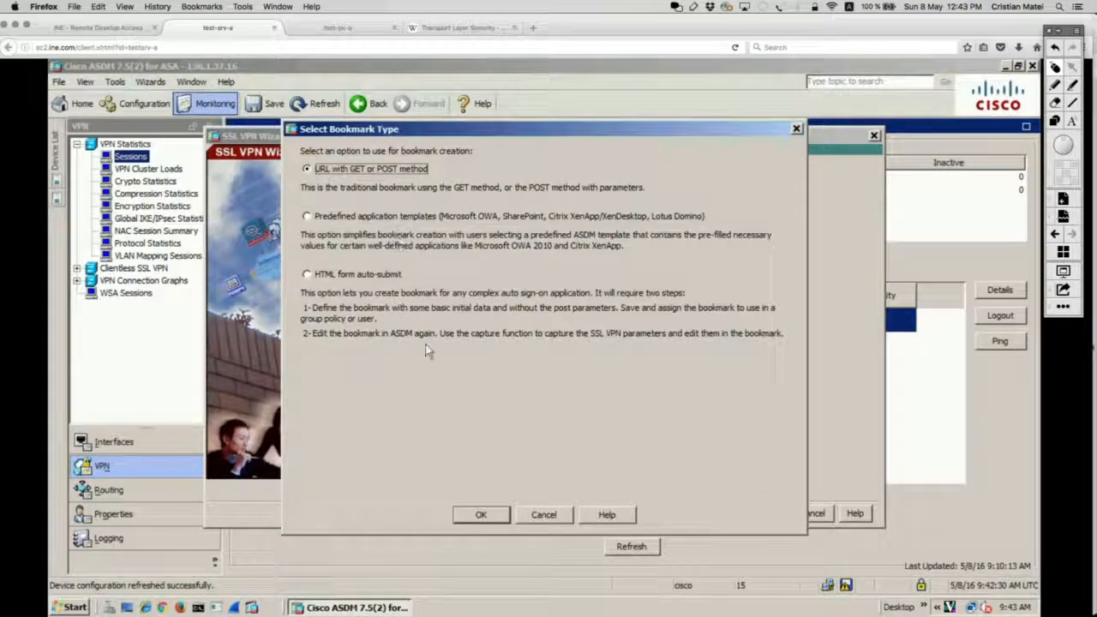
pyautogui.click(545, 515)
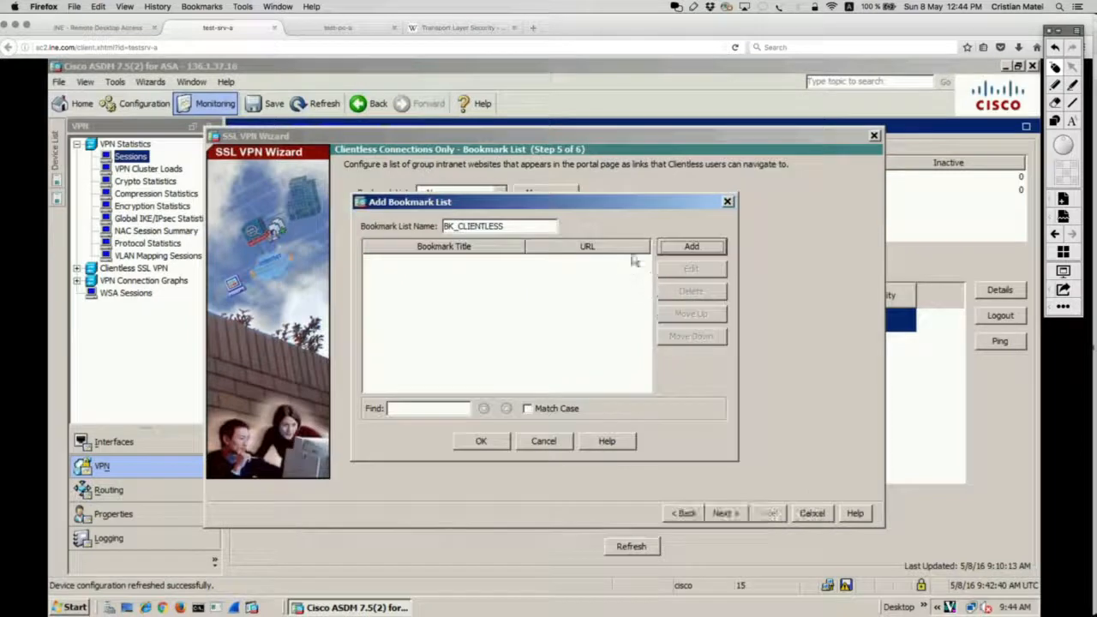
pyautogui.click(690, 248)
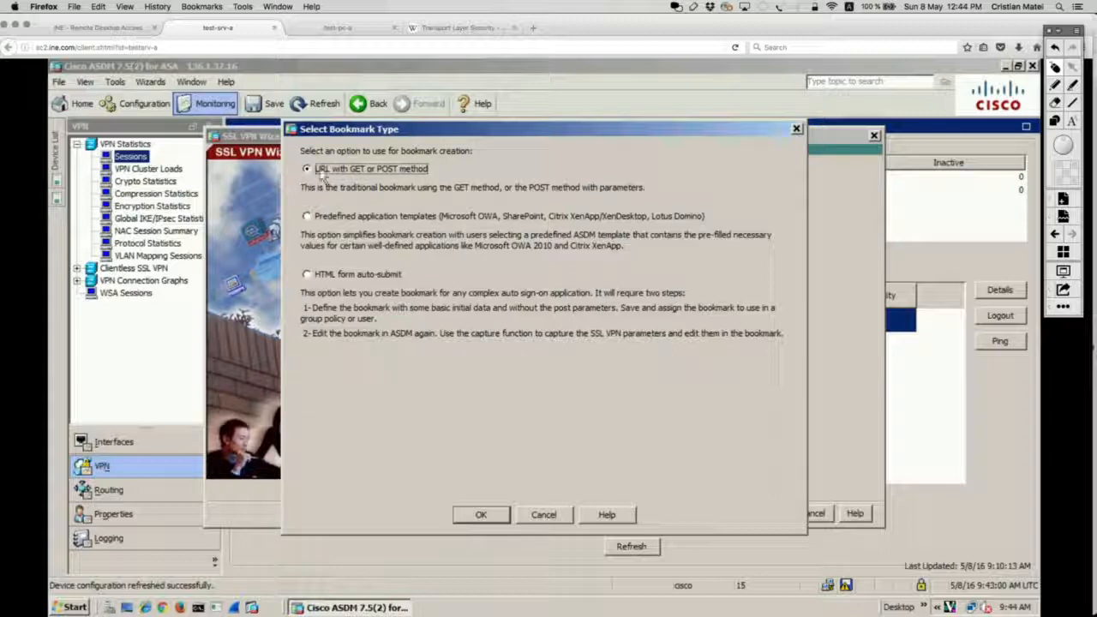
pyautogui.click(494, 516)
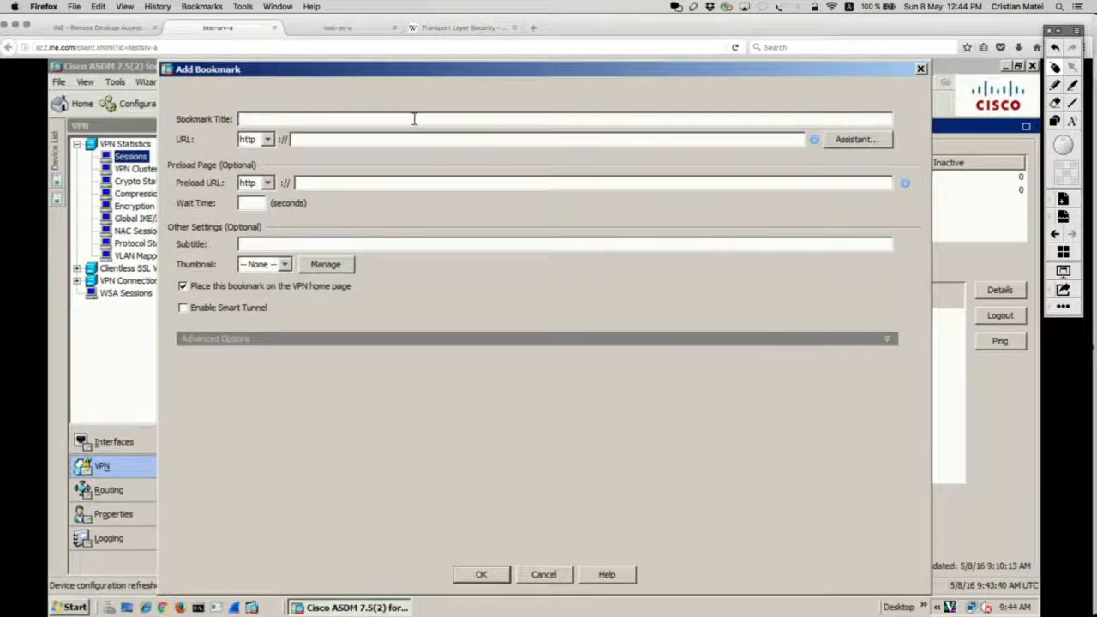
pyautogui.write('HTTP_TO_R4')
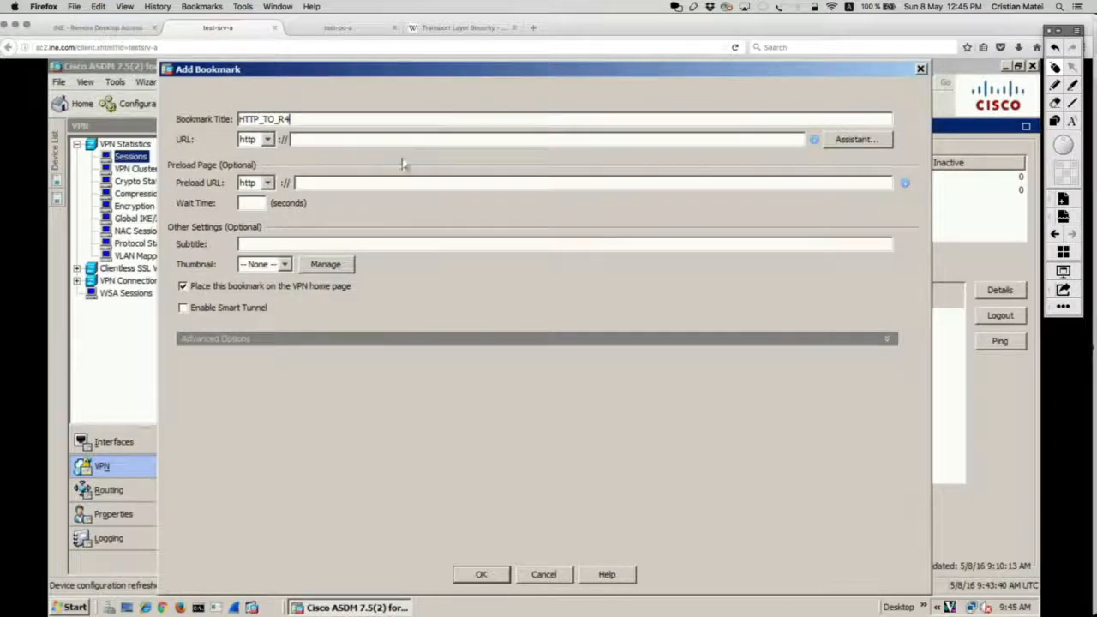
pyautogui.click(385, 137)
pyautogui.click(266, 140)
pyautogui.click(262, 156)
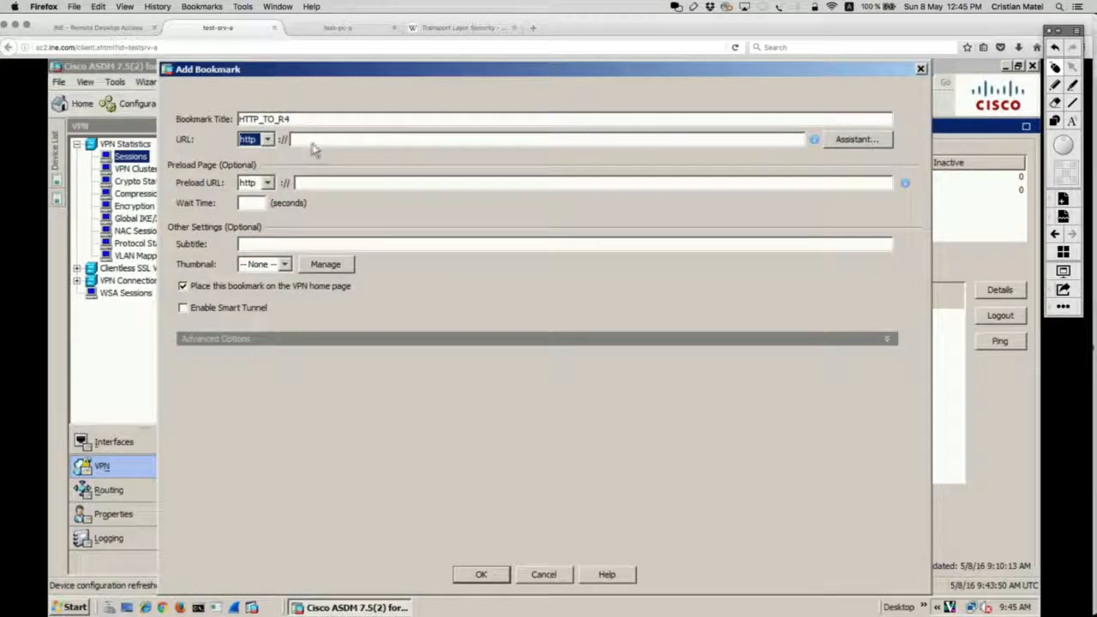
pyautogui.click(315, 139)
pyautogui.write('1')
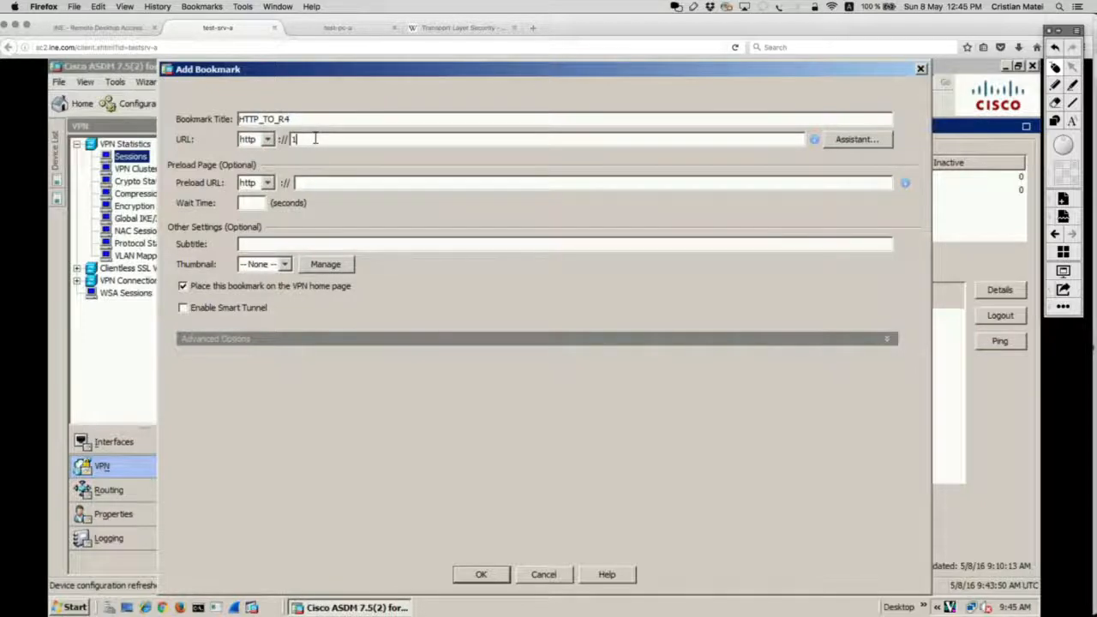
pyautogui.write('0.4.4.4')
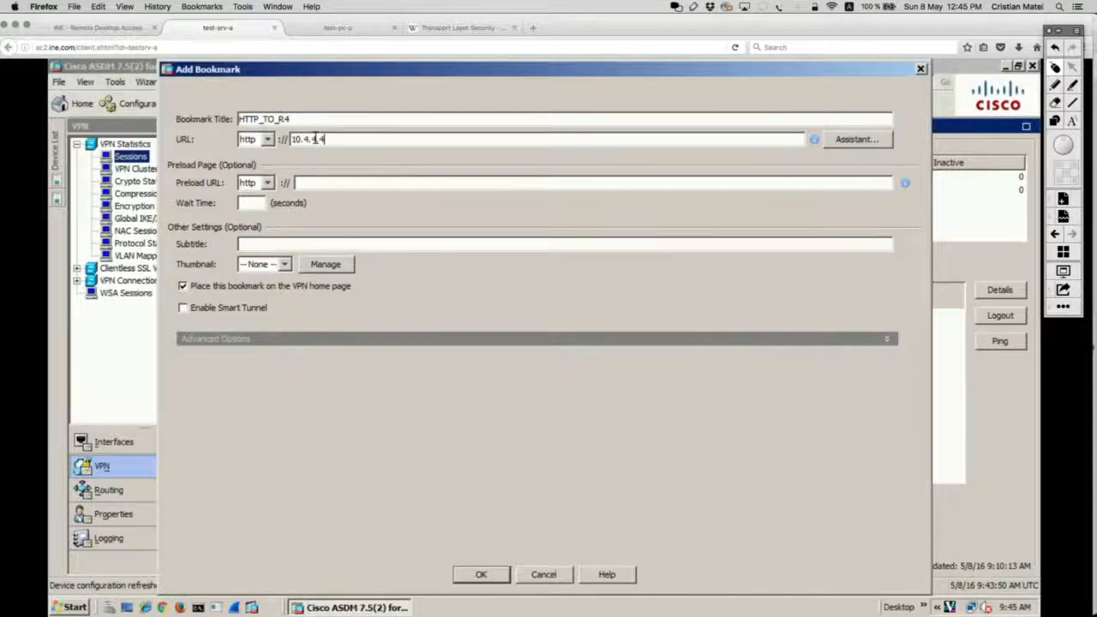
pyautogui.click(481, 574)
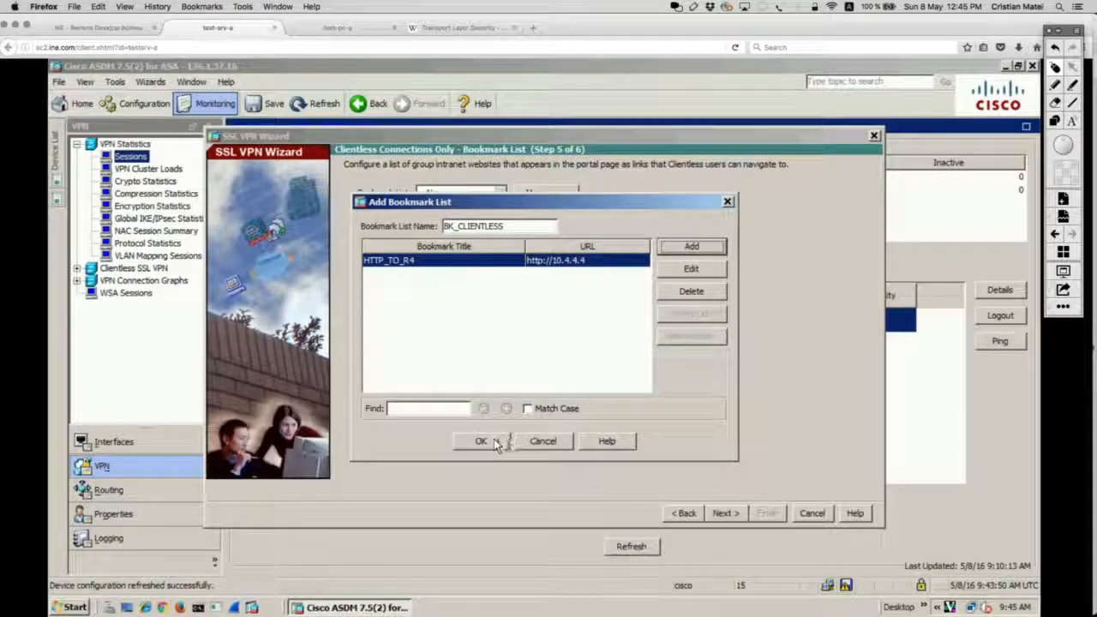
# Save the BK_CLIENTLESS bookmark list and advance the wizard to the summary.
pyautogui.click(494, 441)
pyautogui.click(497, 434)
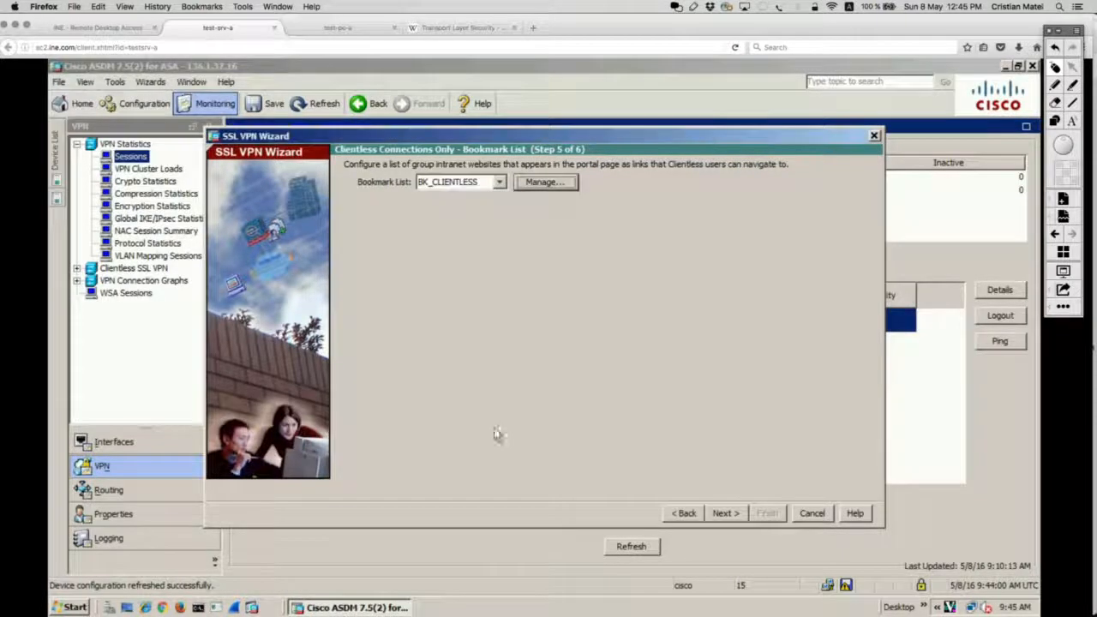
pyautogui.click(724, 512)
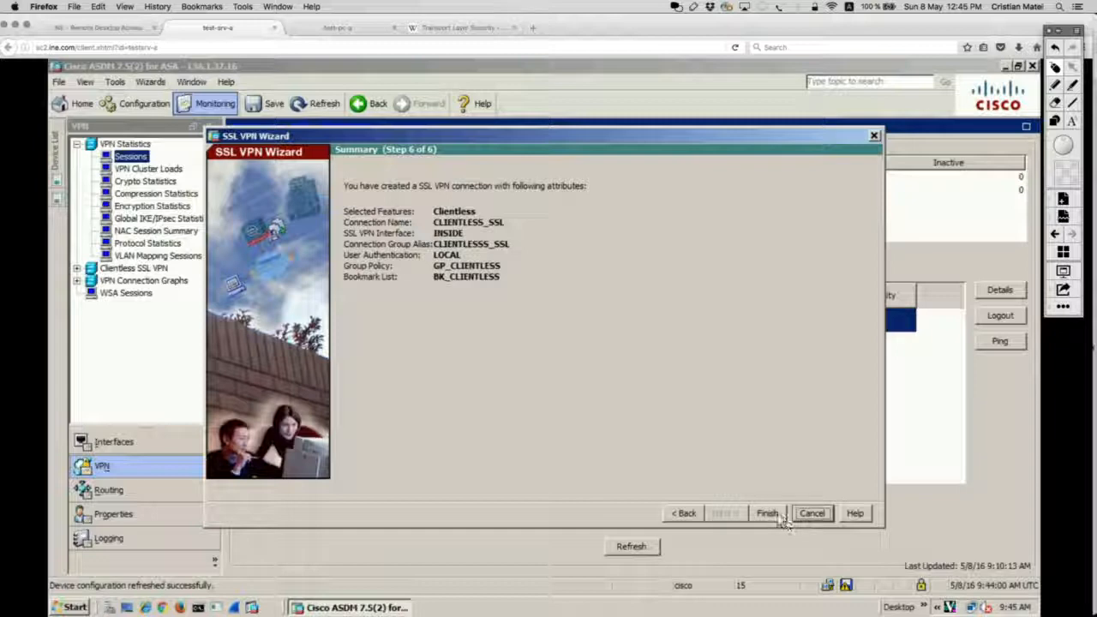
# Finish the wizard, select all previewed CLI commands, and send them to the ASA.
pyautogui.click(782, 516)
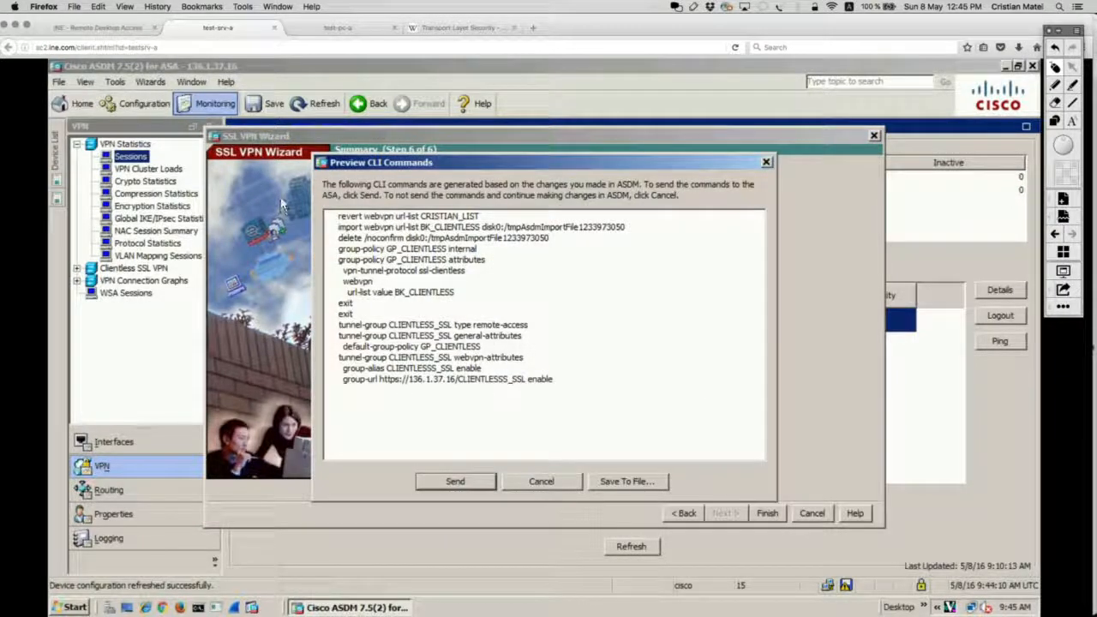
pyautogui.hotkey('ctrl', 'a')
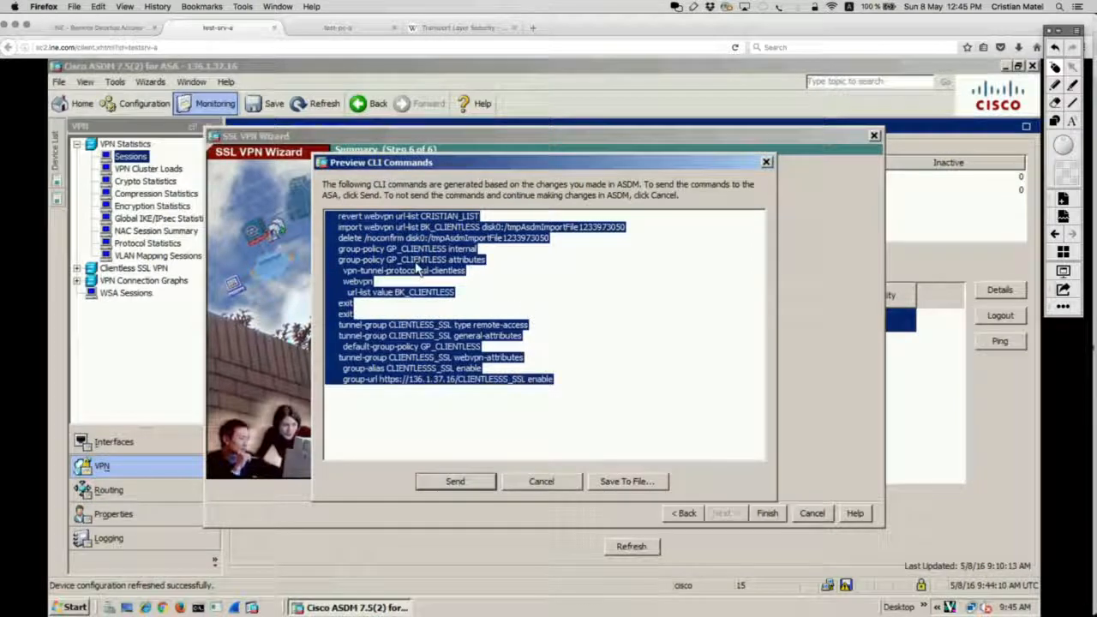
pyautogui.press('Escape')
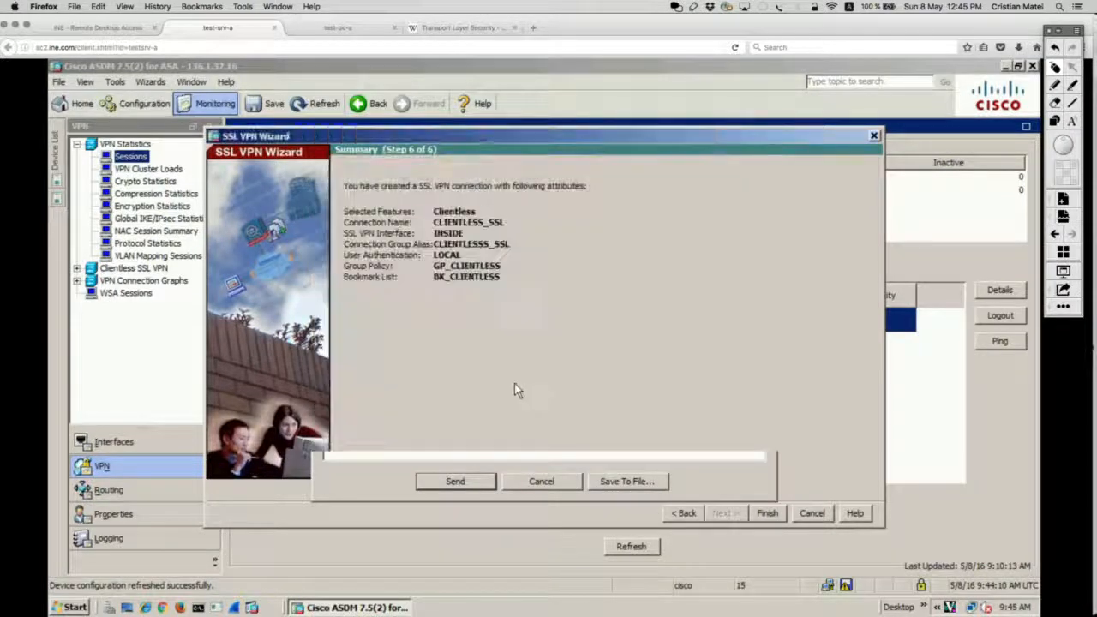
pyautogui.click(767, 514)
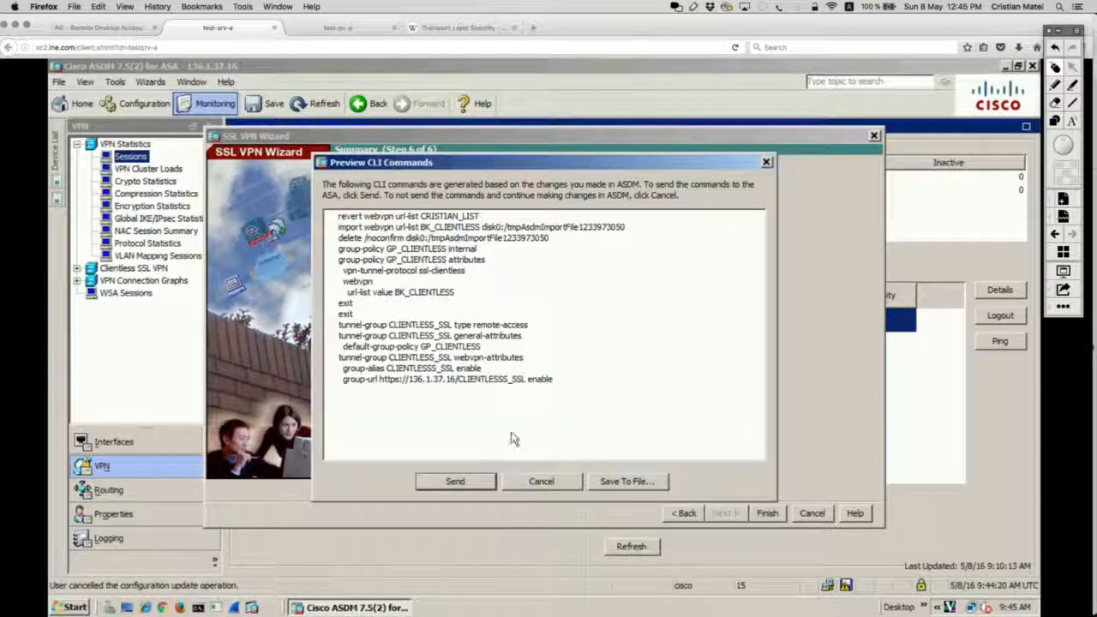
pyautogui.hotkey('ctrl', 'a')
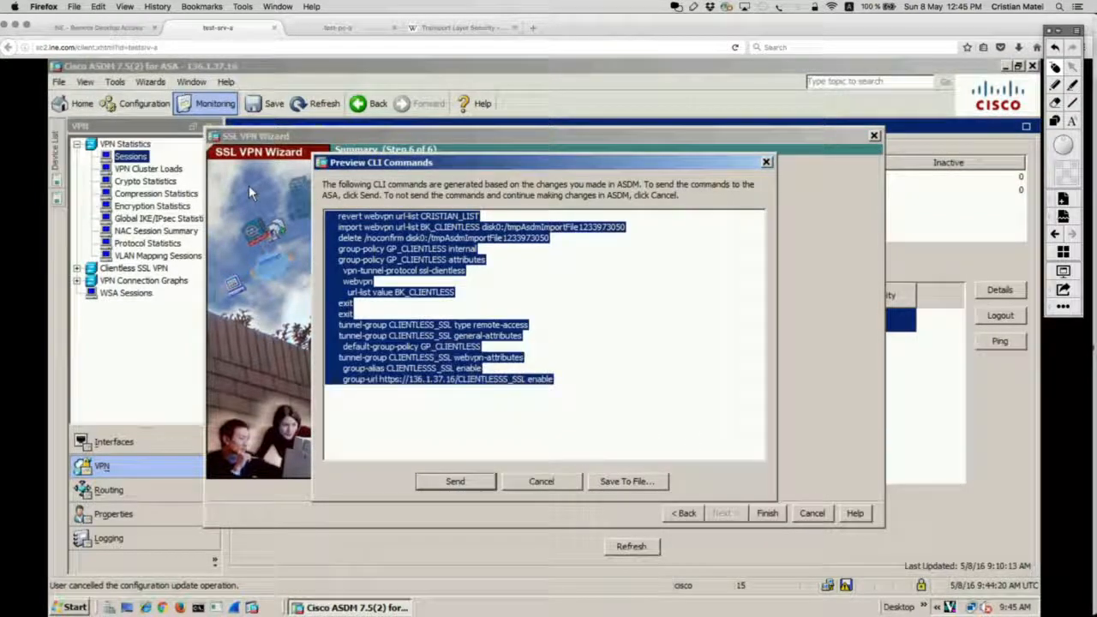
pyautogui.click(455, 482)
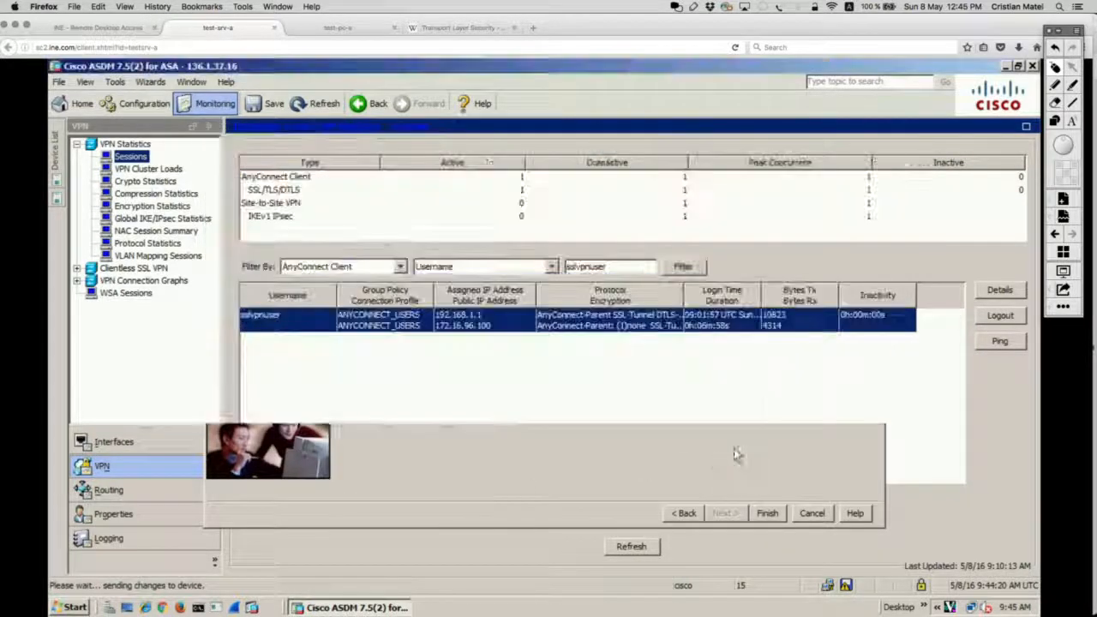
# Select the copied command text on the remote desktop and go to the end of the TextEdit notes.
pyautogui.click(103, 28)
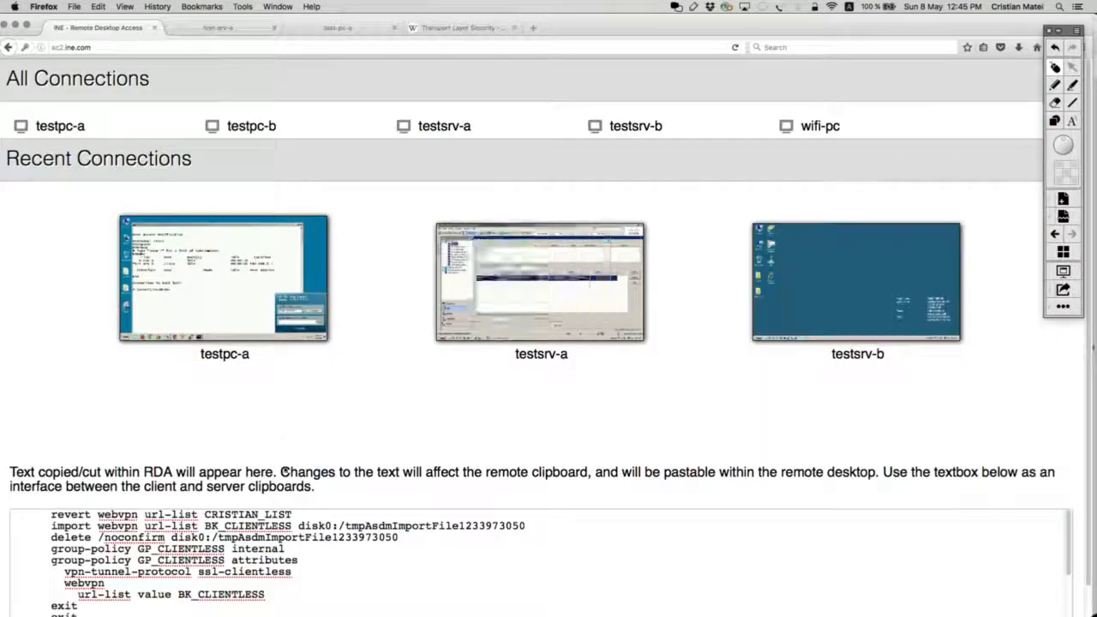
pyautogui.press('super+a')
pyautogui.press('super+c')
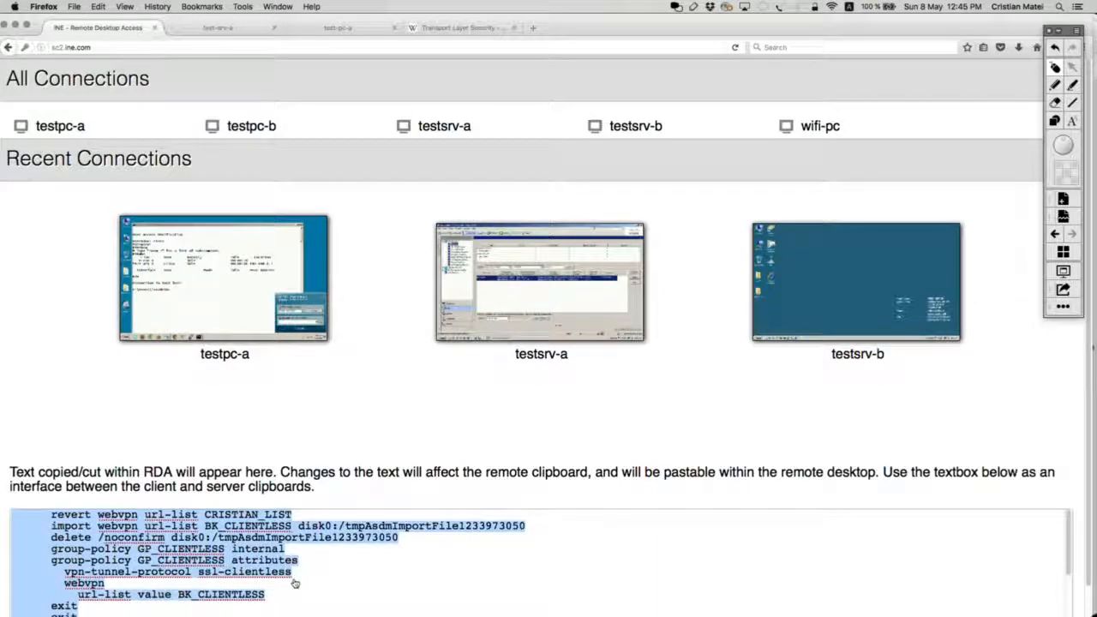
pyautogui.press('super+Tab')
pyautogui.press('super+Down')
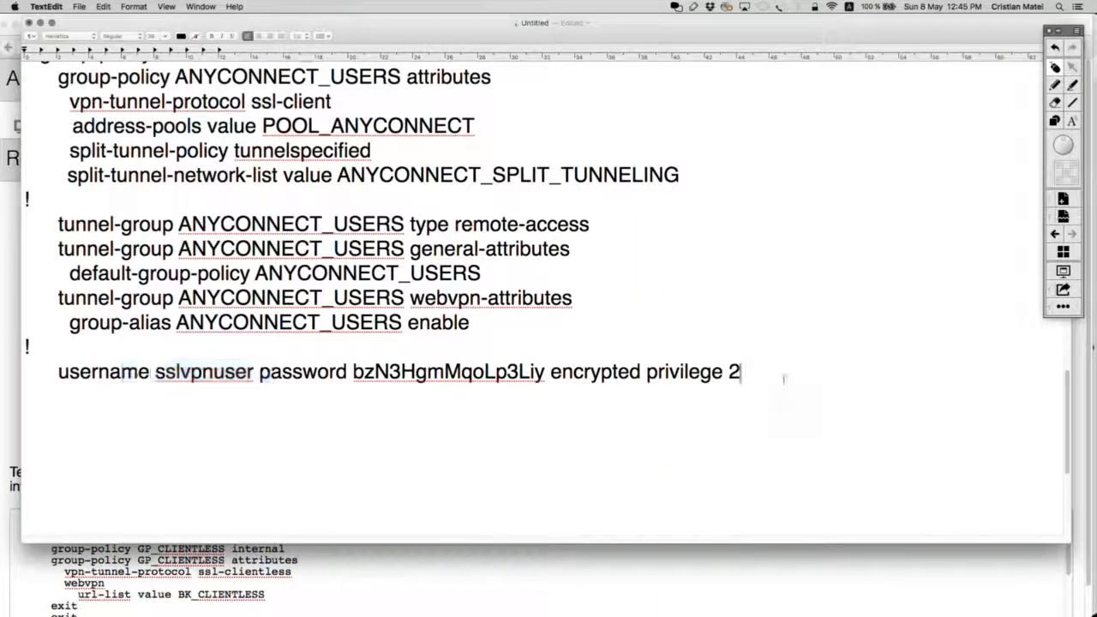
# Paste the wizard commands into the notes and copy the webvpn block above them.
pyautogui.press('super+v')
pyautogui.scroll(3, 623, 324)
pyautogui.scroll(10, 623, 324)
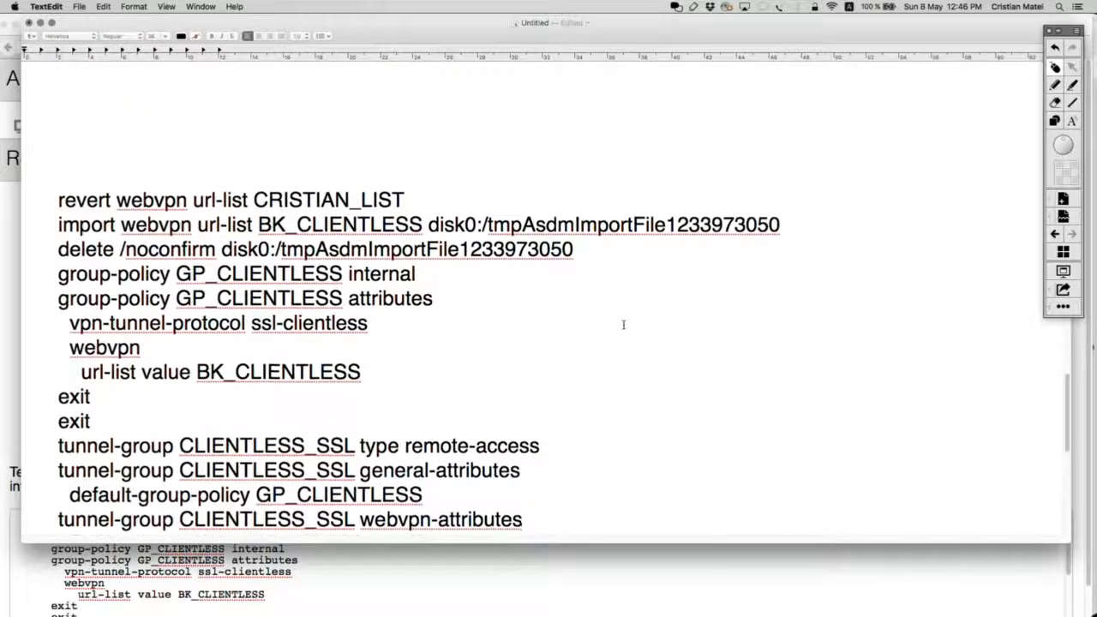
pyautogui.scroll(8, 623, 324)
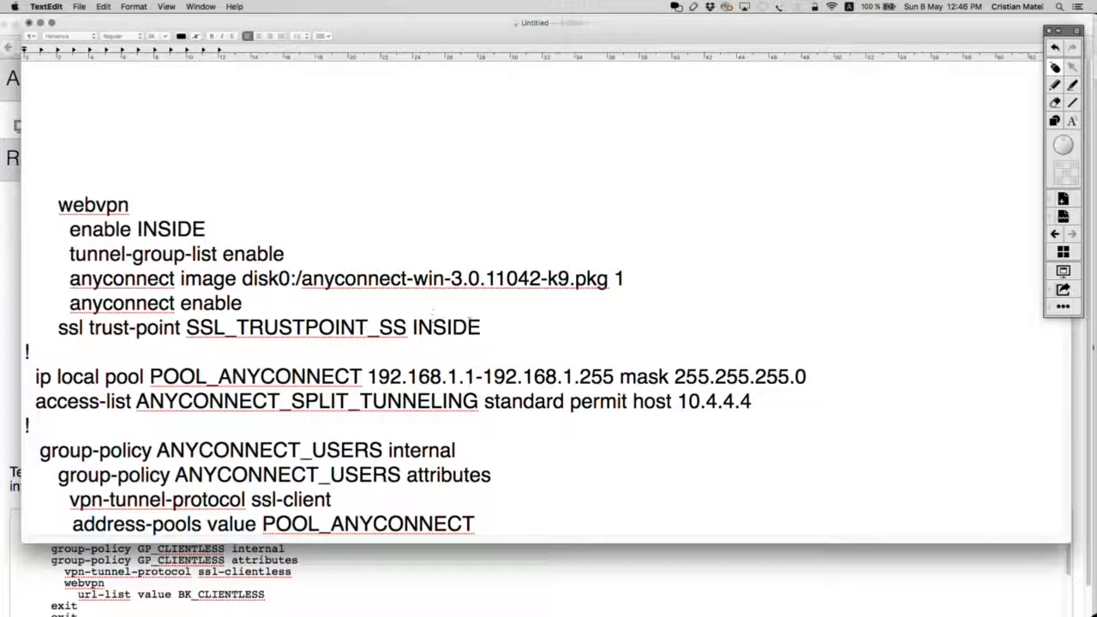
pyautogui.moveTo(486, 326); pyautogui.dragTo(51, 199)
pyautogui.press('super+c')
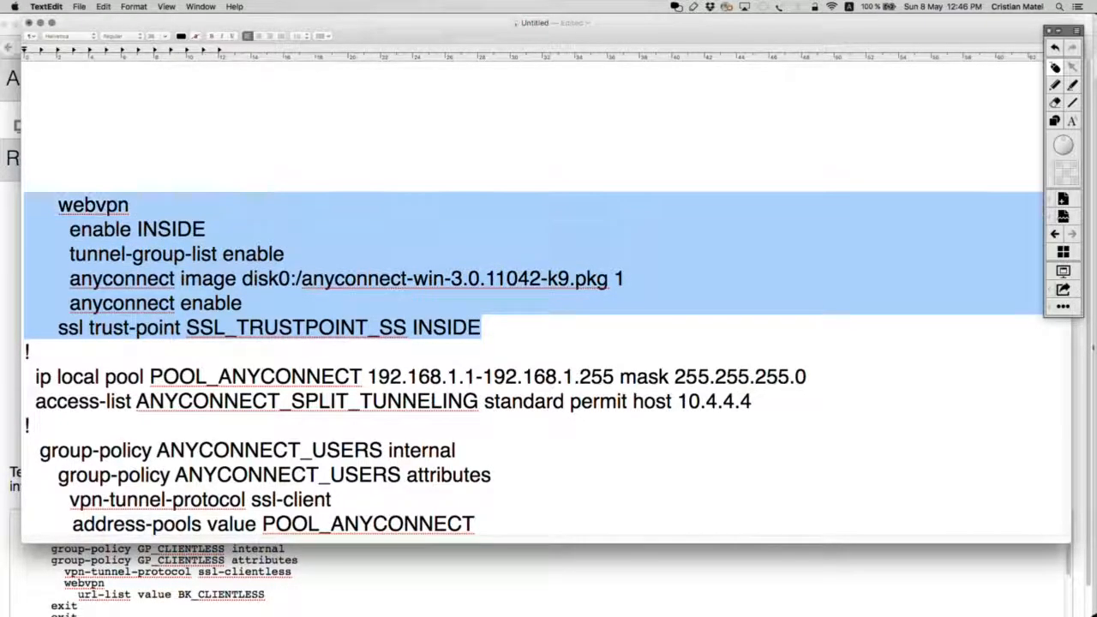
pyautogui.scroll(-5, 546, 301)
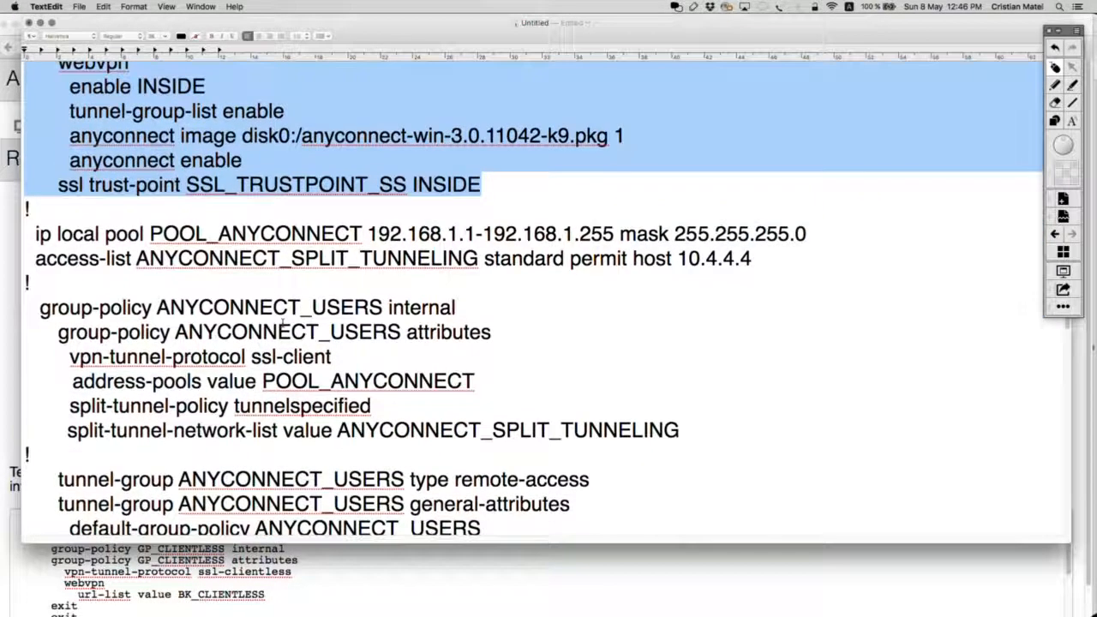
pyautogui.scroll(-10, 282, 323)
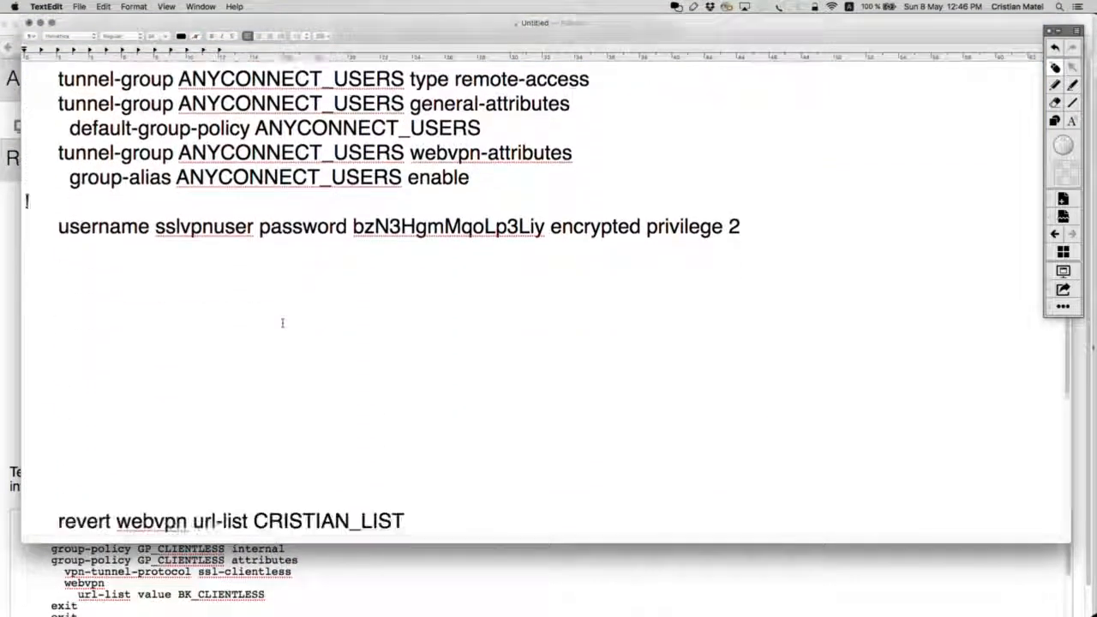
pyautogui.scroll(-2, 282, 322)
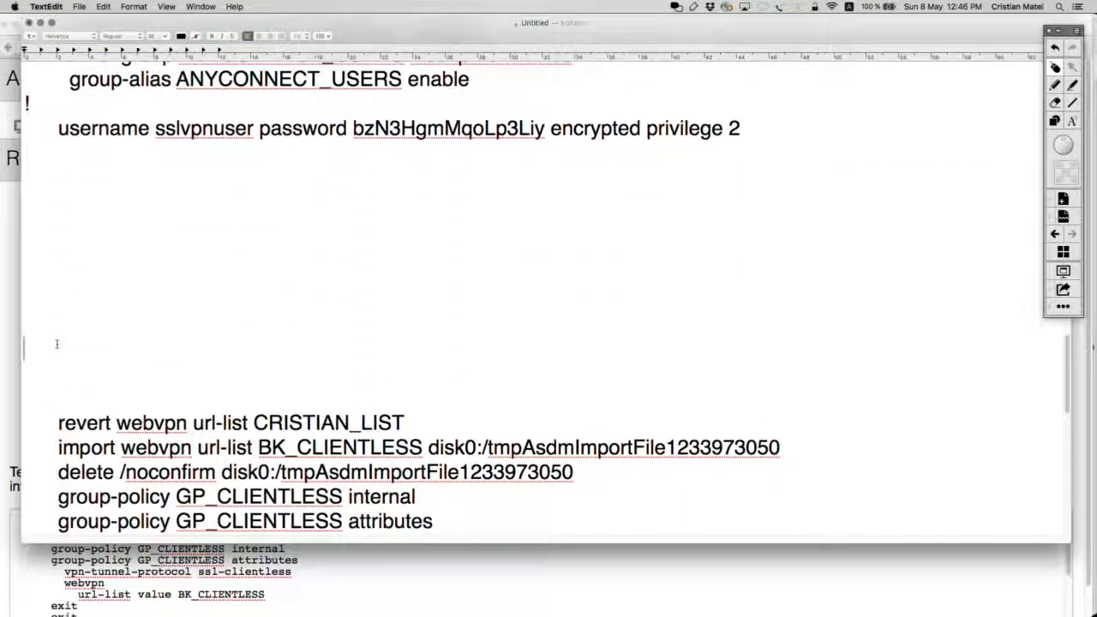
pyautogui.press('super+v')
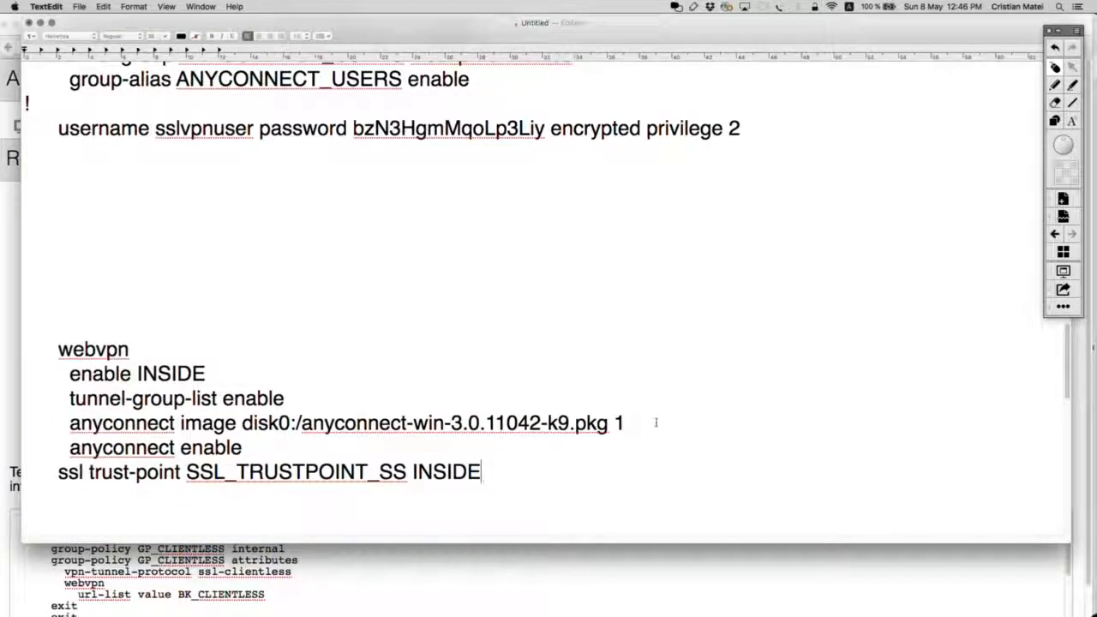
# Remove the anyconnect lines from the copied webvpn block and add '!' after ssl trust-point.
pyautogui.moveTo(244, 447); pyautogui.dragTo(39, 425)
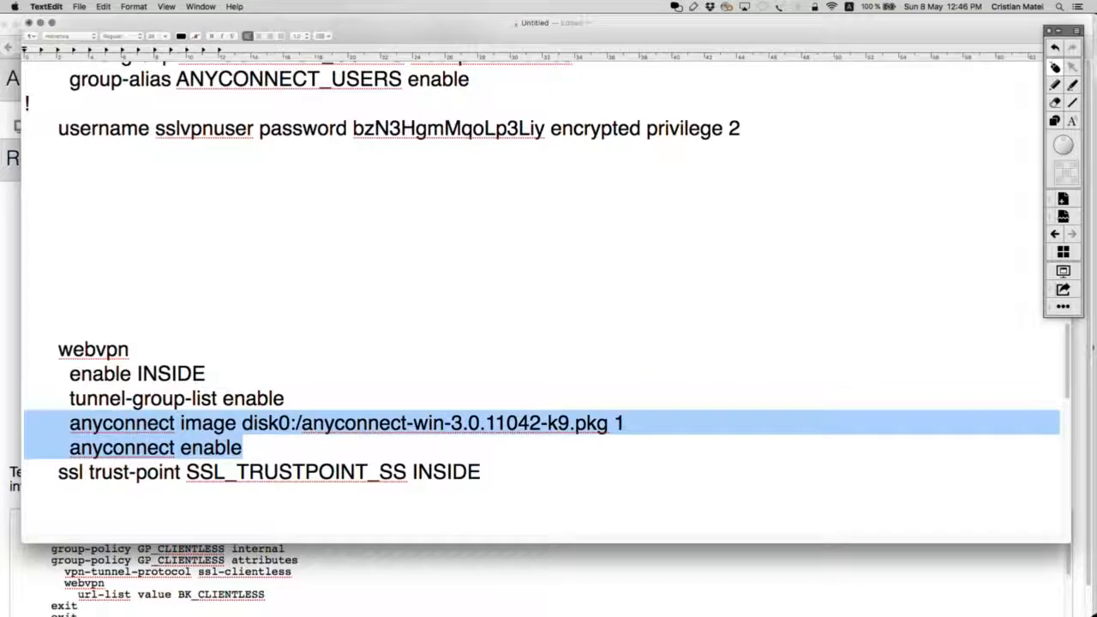
pyautogui.press('BackSpace')
pyautogui.press('BackSpace')
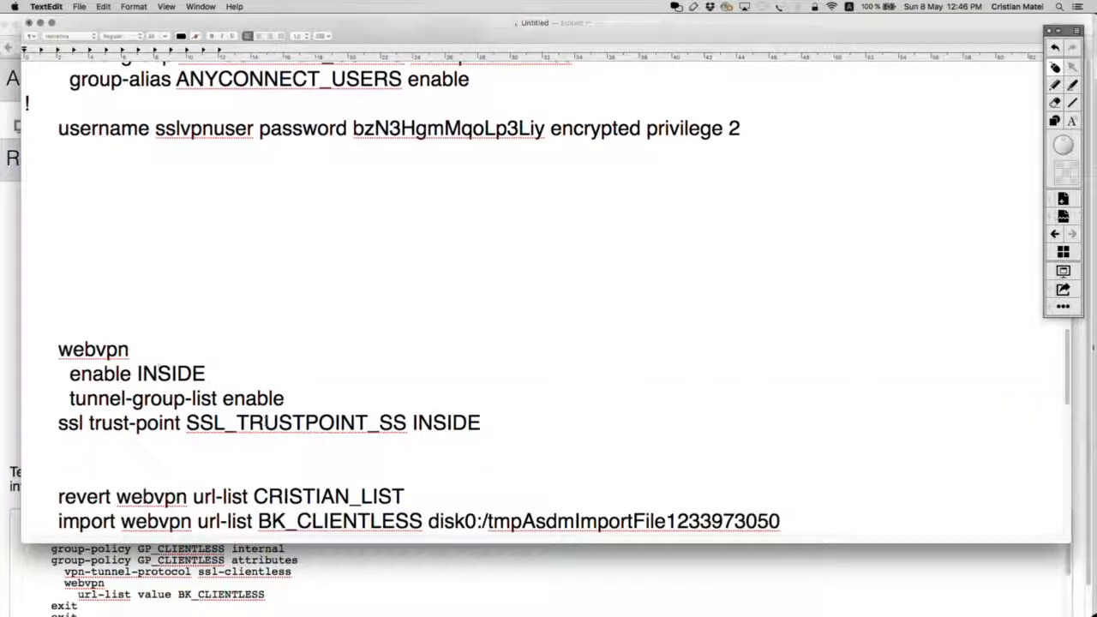
pyautogui.moveTo(296, 393); pyautogui.dragTo(38, 350)
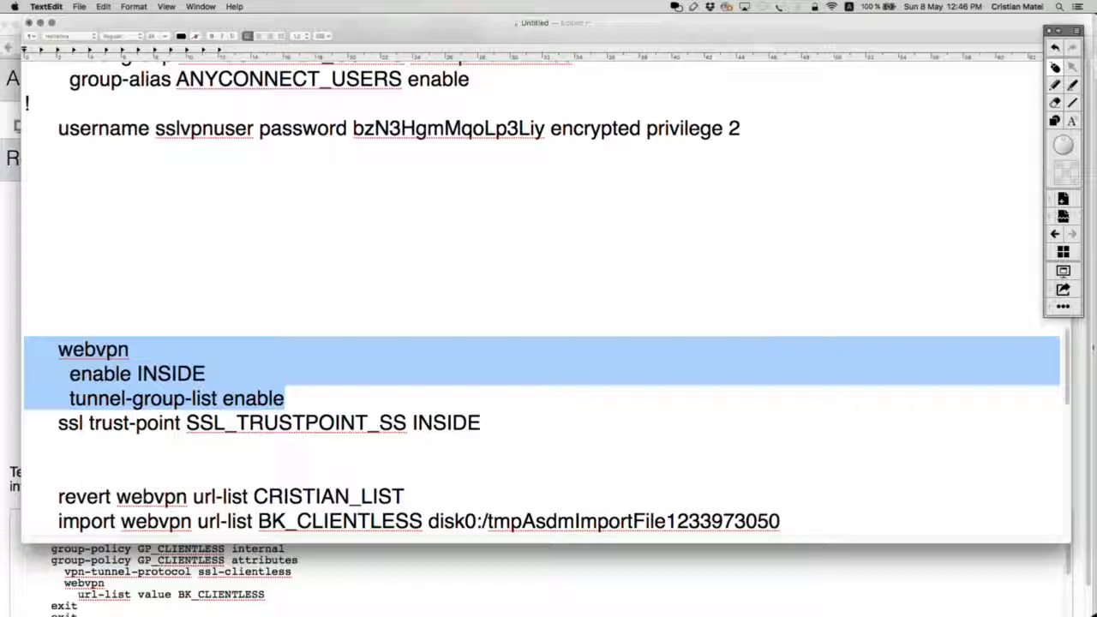
pyautogui.moveTo(488, 423); pyautogui.dragTo(25, 424)
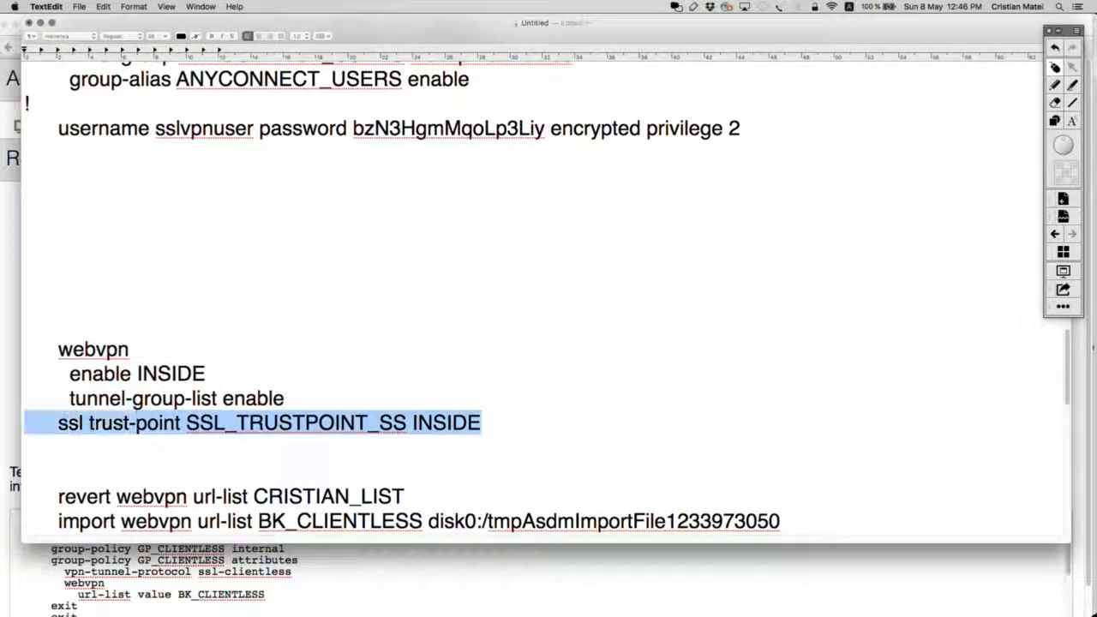
pyautogui.scroll(-3, 517, 458)
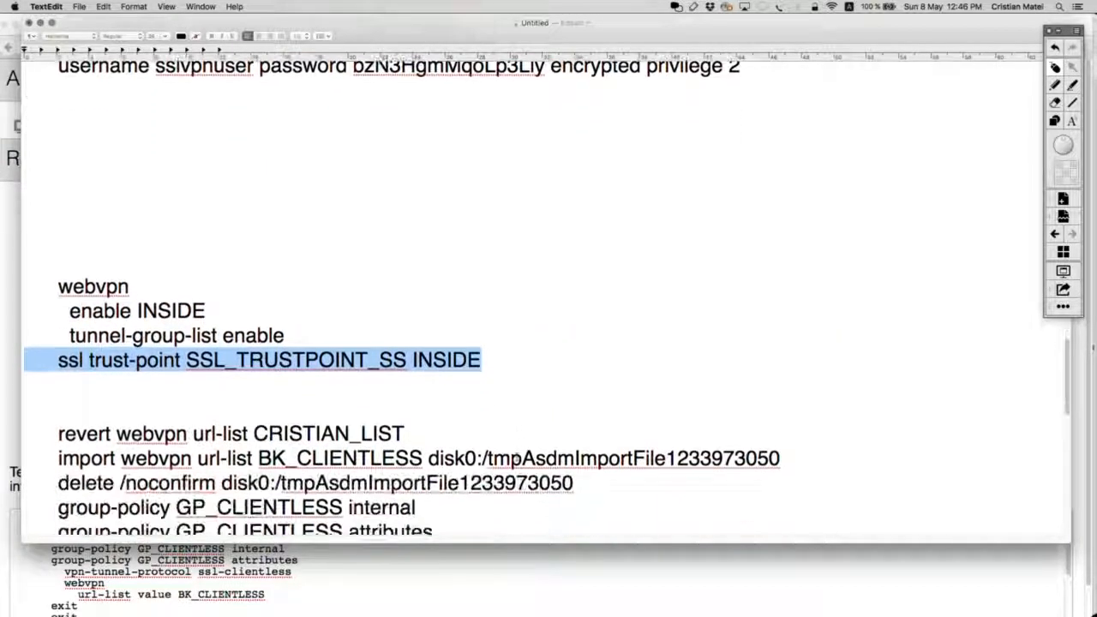
pyautogui.click(506, 361)
pyautogui.press('Return')
pyautogui.write('!')
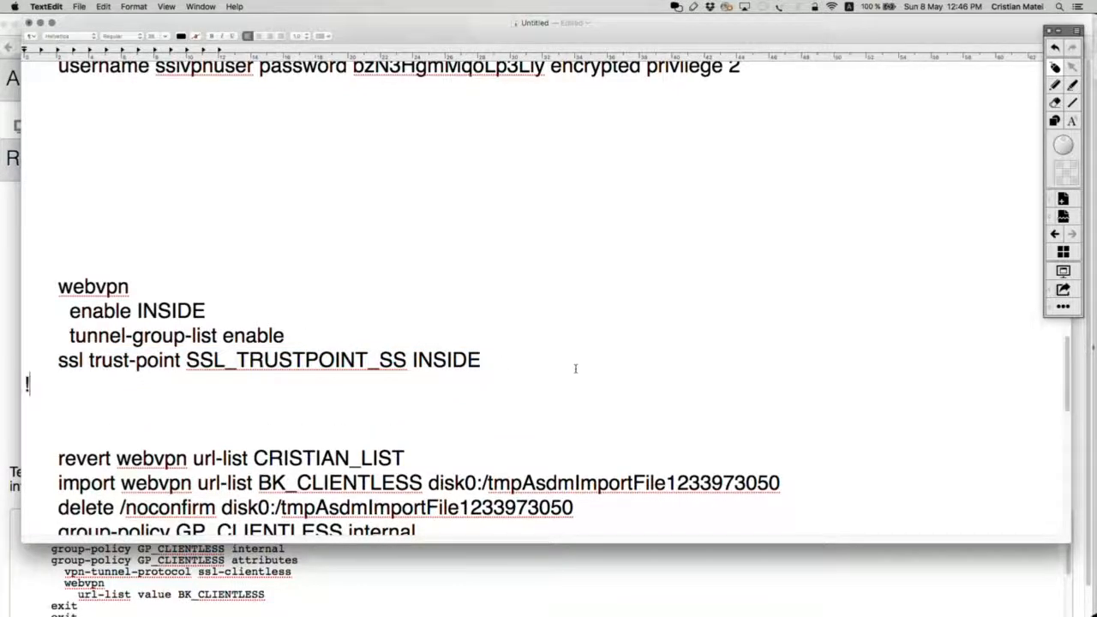
# Delete the url-list revert, import and delete lines from the clientless commands.
pyautogui.scroll(-5, 575, 372)
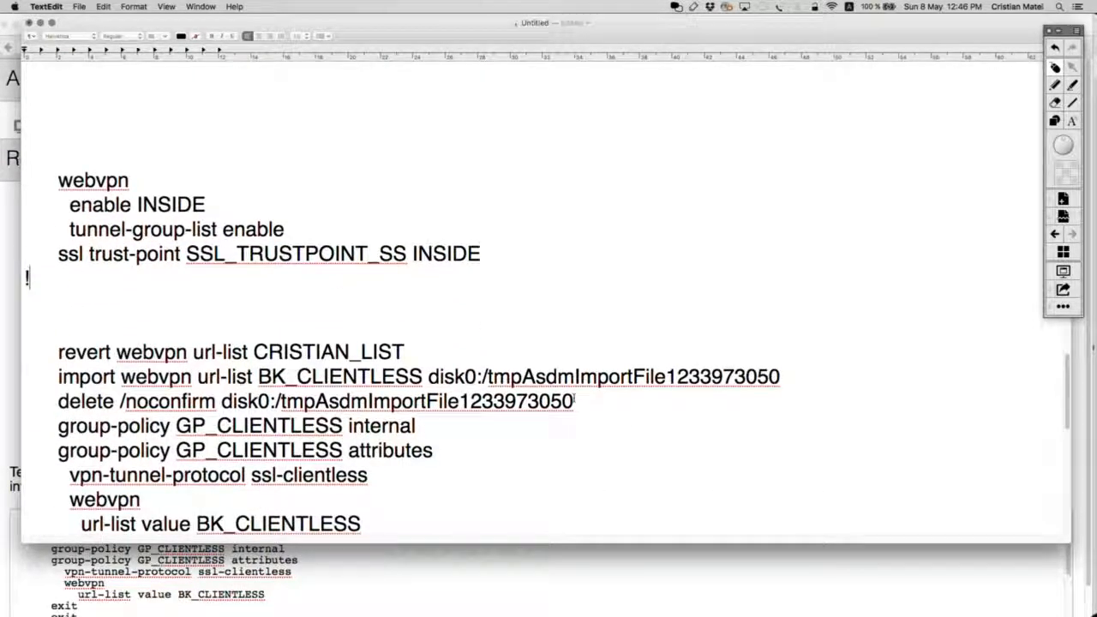
pyautogui.moveTo(575, 401); pyautogui.dragTo(1, 353)
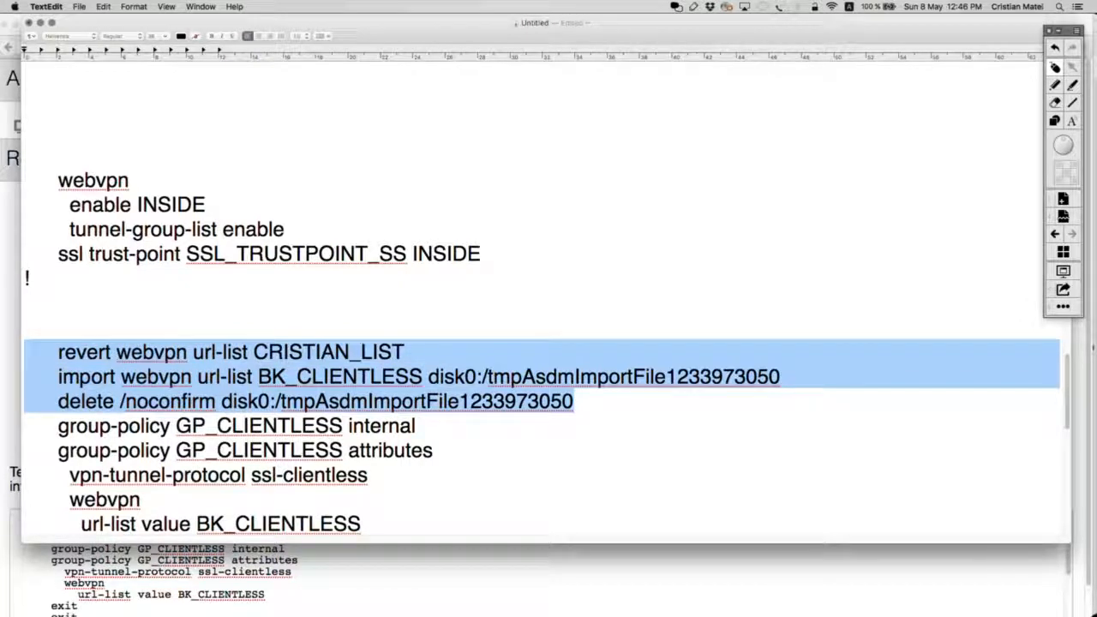
pyautogui.press('BackSpace')
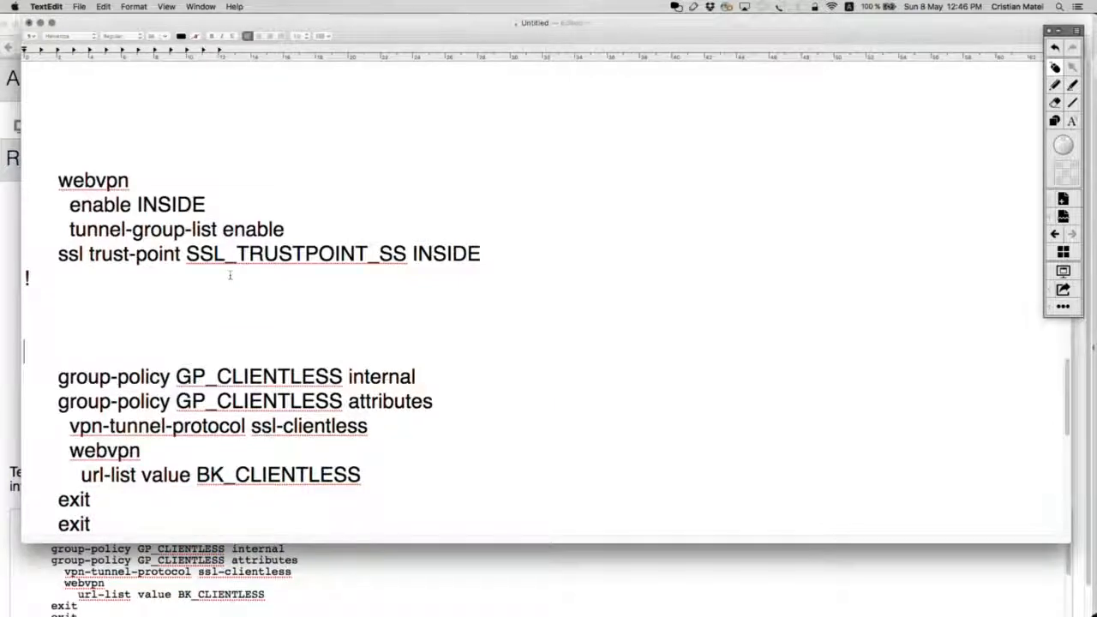
pyautogui.scroll(15, 229, 274)
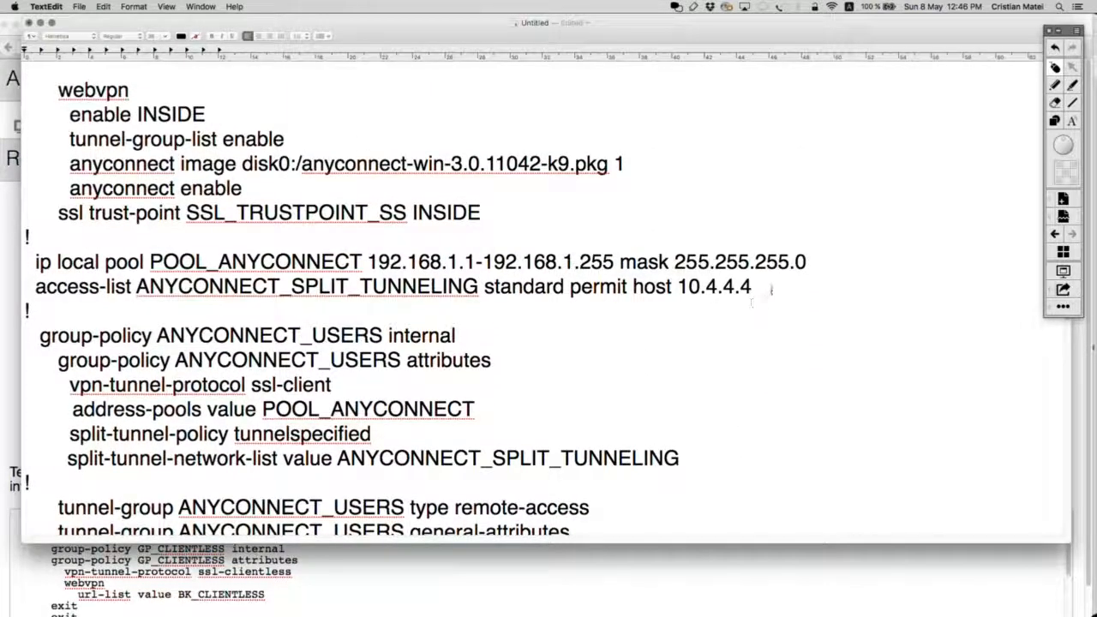
# Highlight the ip local pool and access-list lines in the notes while explaining them.
pyautogui.moveTo(771, 290); pyautogui.dragTo(25, 261)
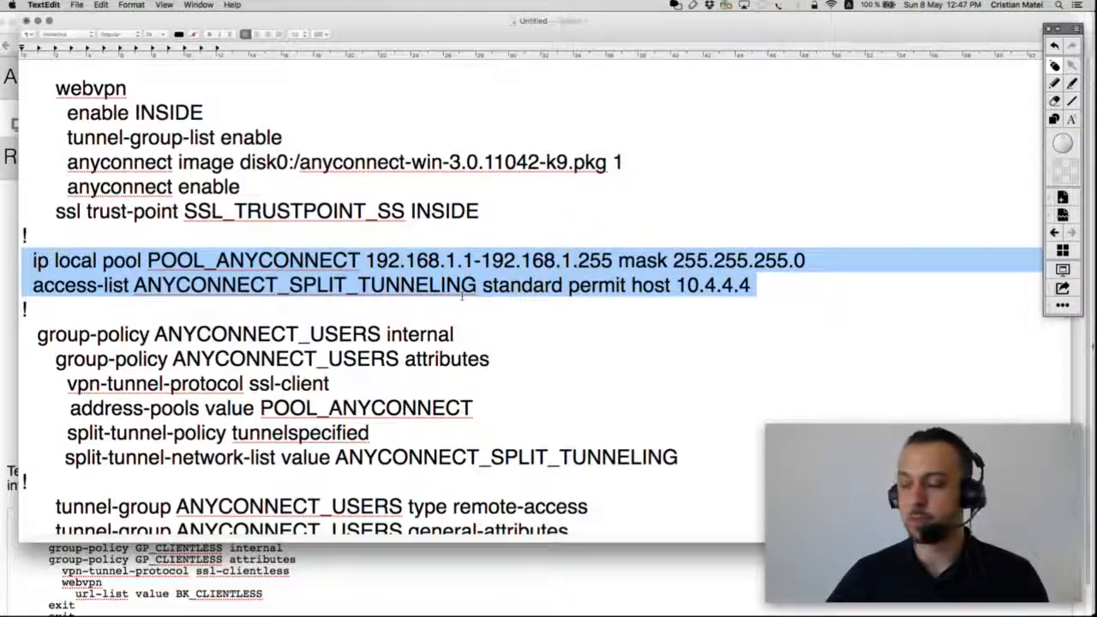
pyautogui.scroll(-5, 629, 410)
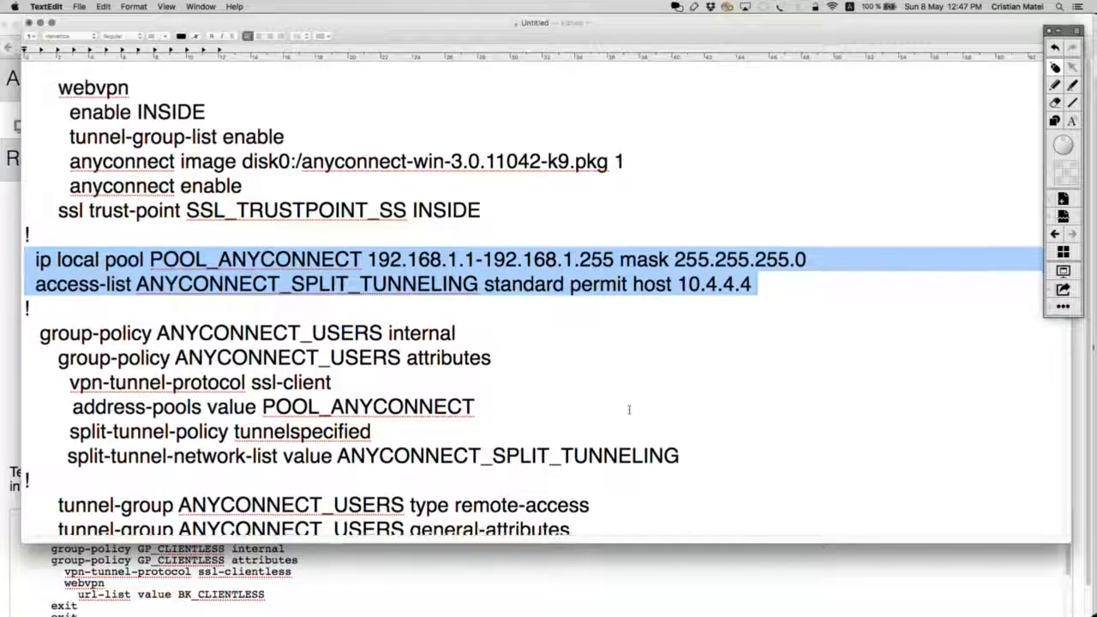
pyautogui.scroll(-2, 629, 410)
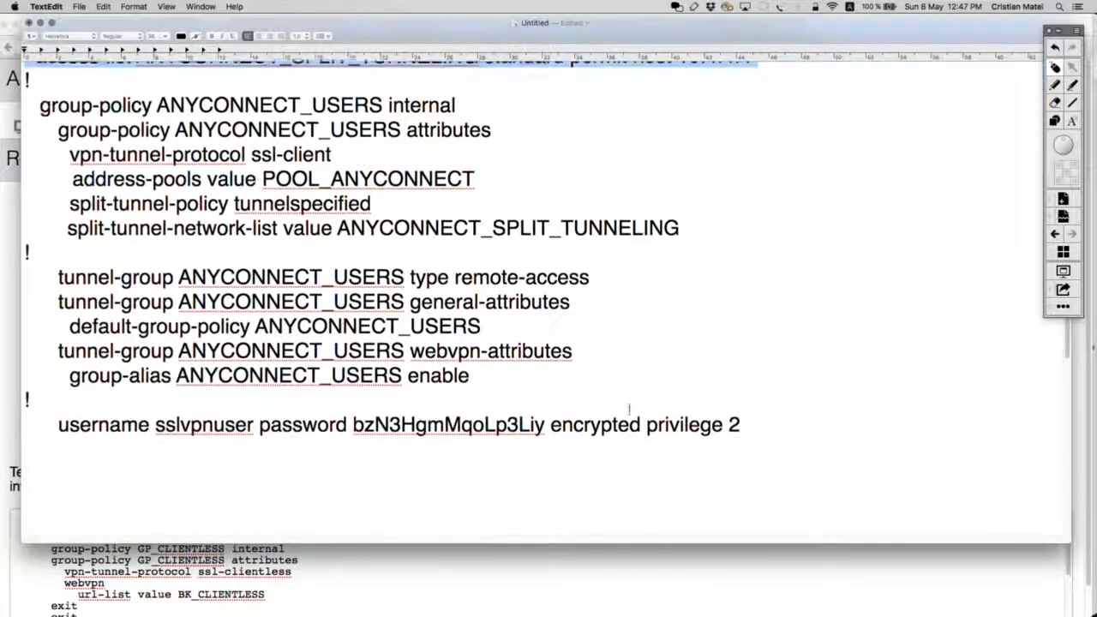
pyautogui.scroll(3, 557, 394)
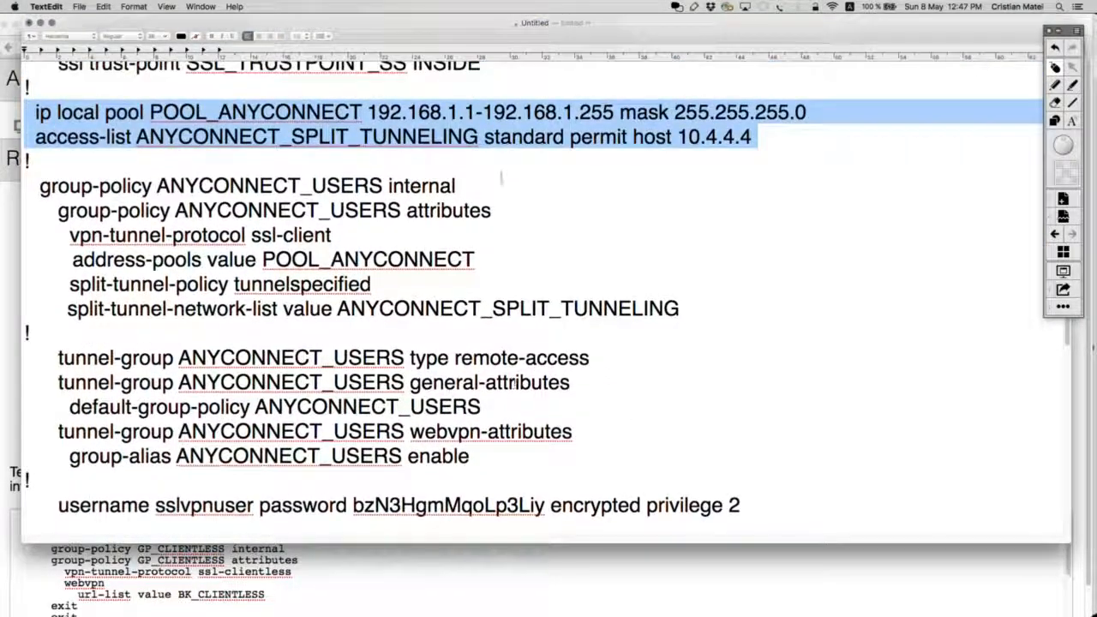
pyautogui.moveTo(789, 138); pyautogui.dragTo(35, 111)
pyautogui.scroll(-10, 362, 274)
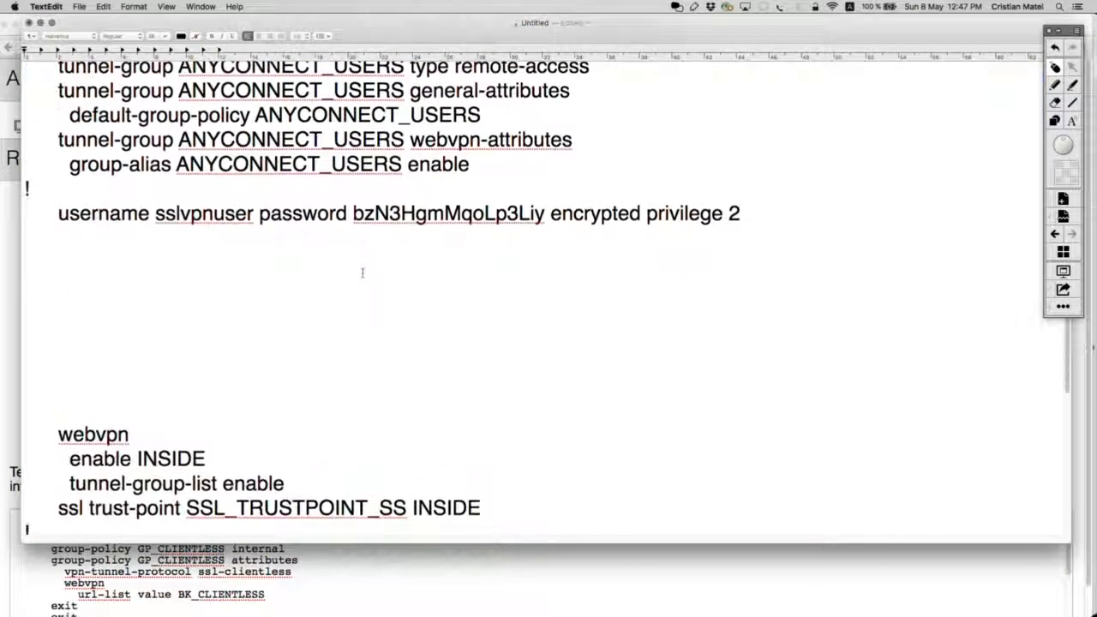
pyautogui.scroll(-1, 306, 310)
# Remove the blank lines below '!' and walk through the GP_CLIENTLESS group-policy lines.
pyautogui.click(110, 332)
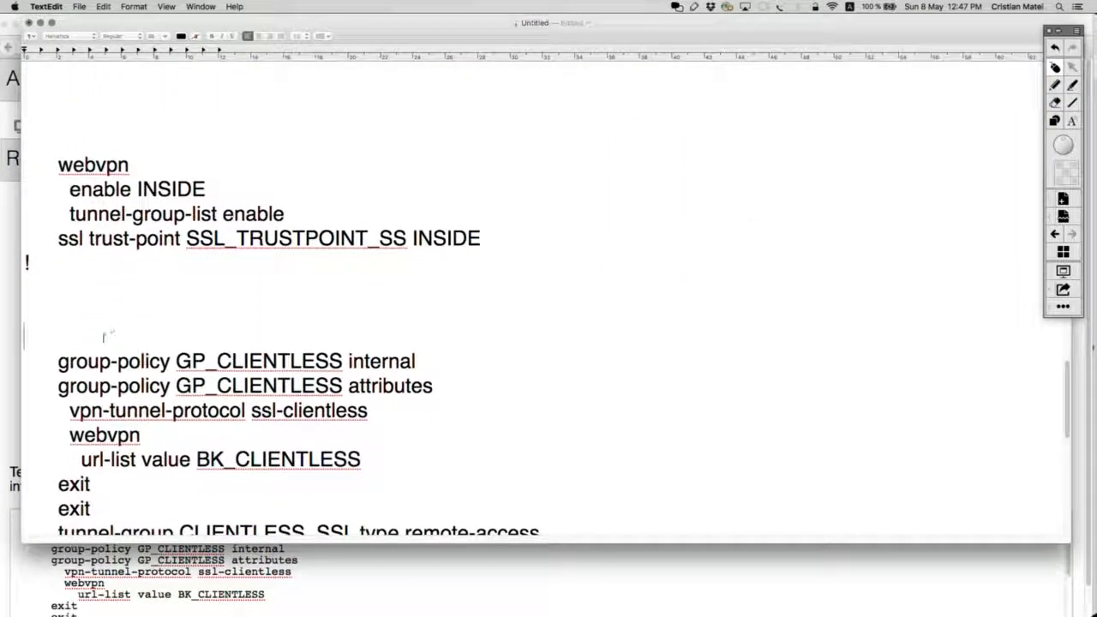
pyautogui.press('BackSpace')
pyautogui.press('BackSpace')
pyautogui.press('BackSpace')
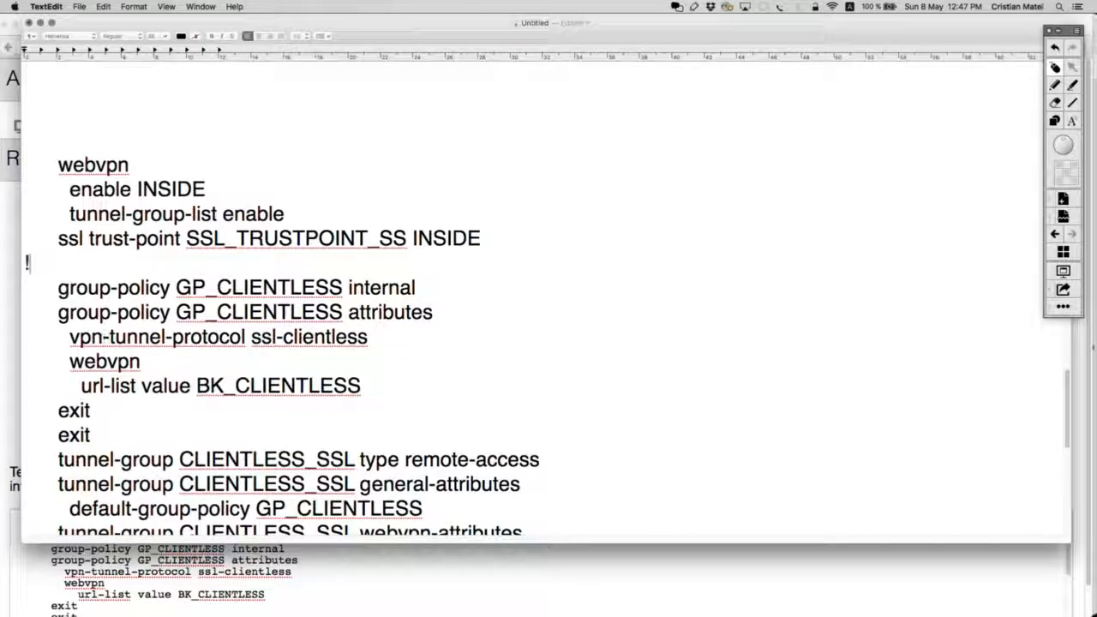
pyautogui.moveTo(441, 298); pyautogui.dragTo(26, 290)
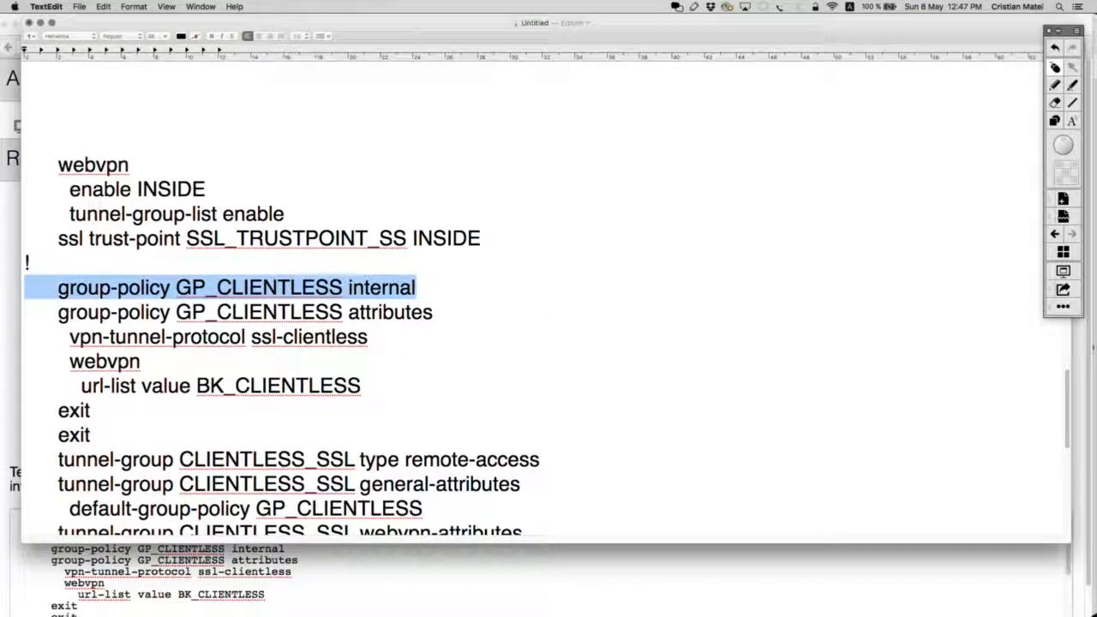
pyautogui.moveTo(369, 337); pyautogui.dragTo(26, 338)
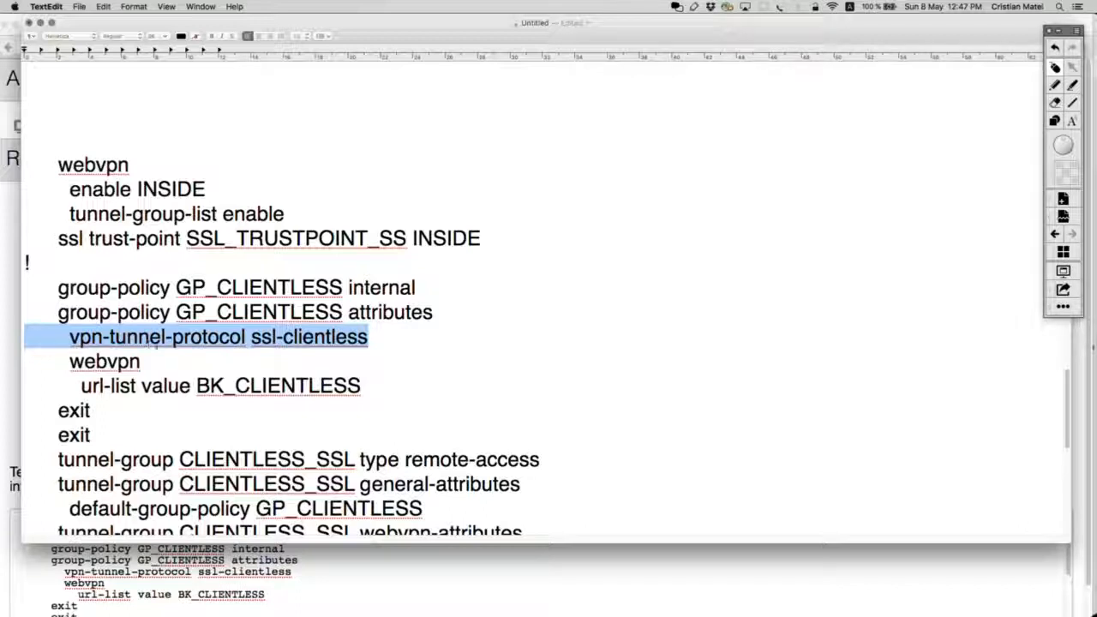
pyautogui.moveTo(375, 386); pyautogui.dragTo(25, 312)
pyautogui.click(142, 269)
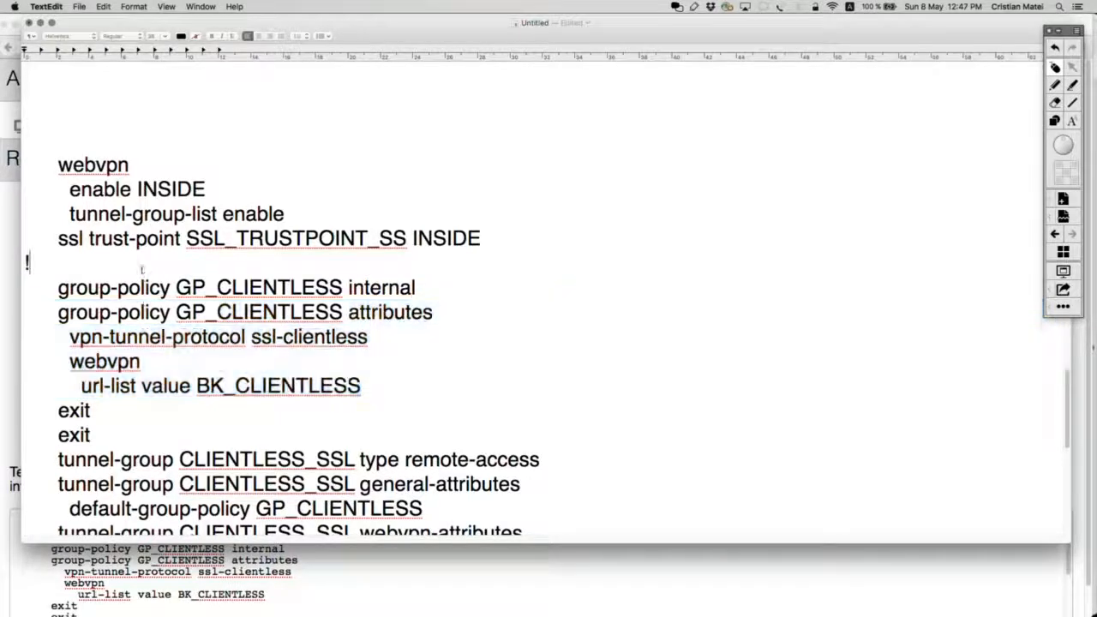
pyautogui.scroll(-3, 120, 345)
# Delete the two exit lines and highlight the CLIENTLESS_SSL tunnel-group lines through group-alias.
pyautogui.moveTo(99, 349); pyautogui.dragTo(26, 324)
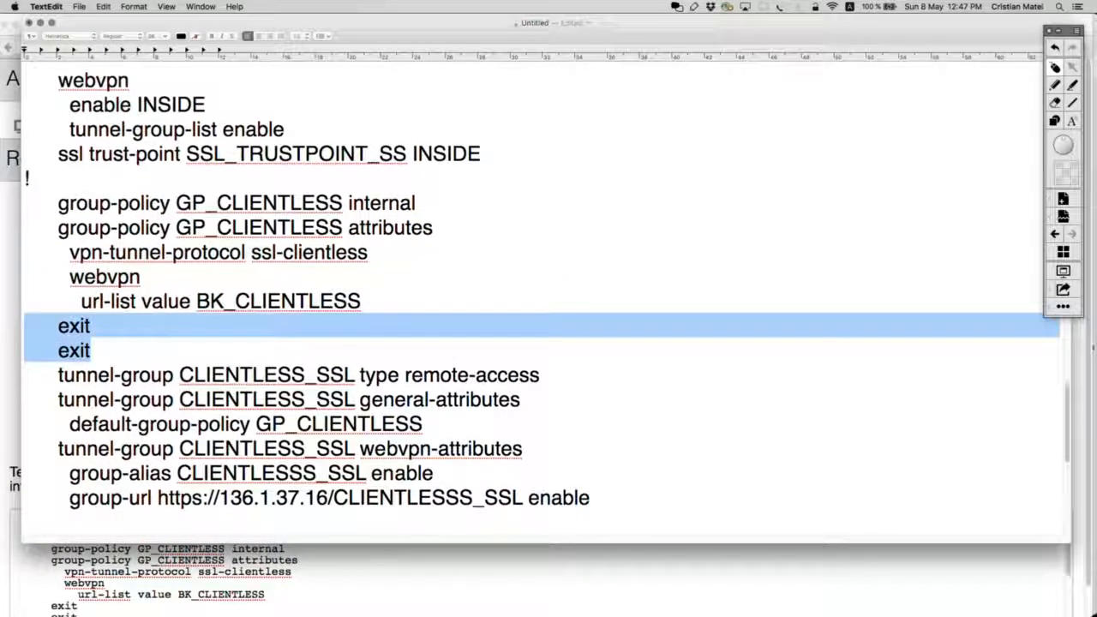
pyautogui.press('BackSpace')
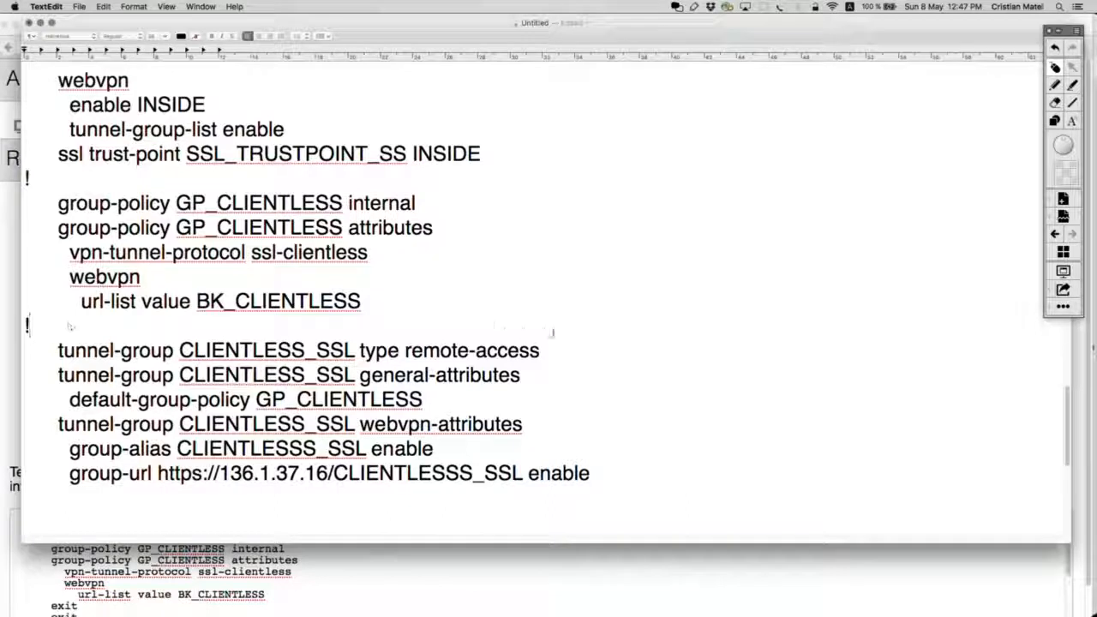
pyautogui.moveTo(543, 358); pyautogui.dragTo(26, 355)
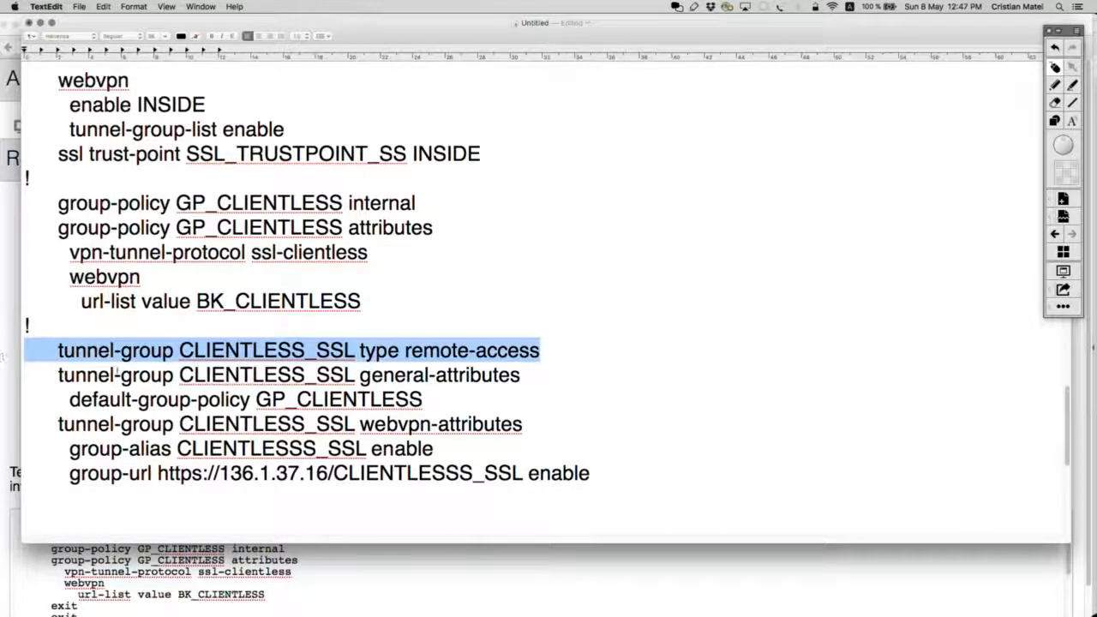
pyautogui.keyDown('shift'); pyautogui.click(435, 396); pyautogui.keyUp('shift')
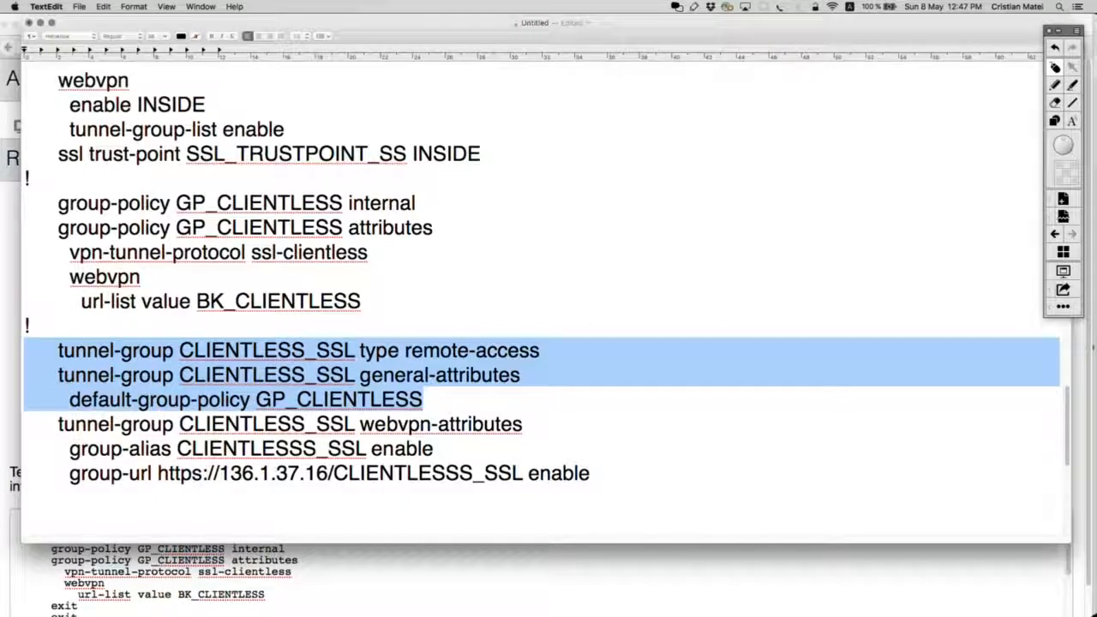
pyautogui.scroll(-2, 449, 403)
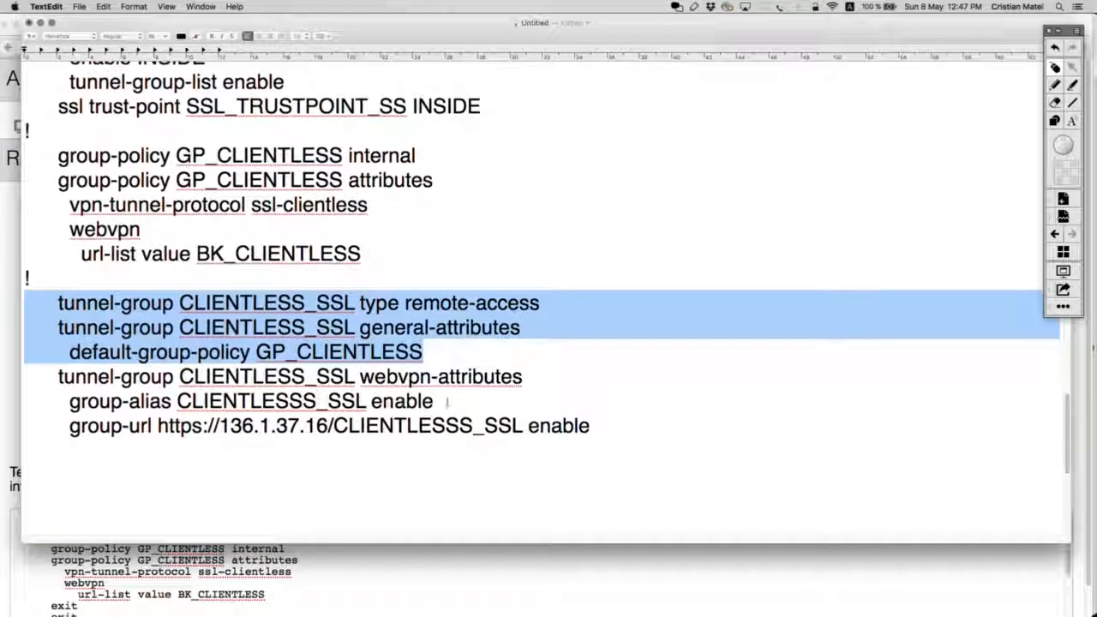
pyautogui.moveTo(522, 378); pyautogui.dragTo(26, 378)
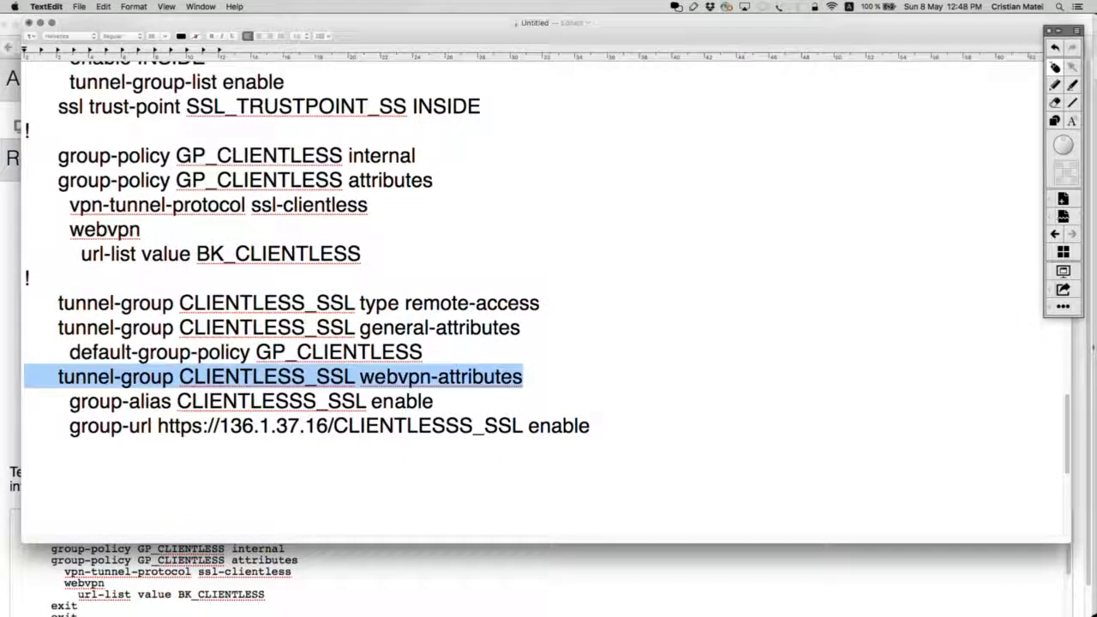
pyautogui.moveTo(434, 401); pyautogui.dragTo(69, 403)
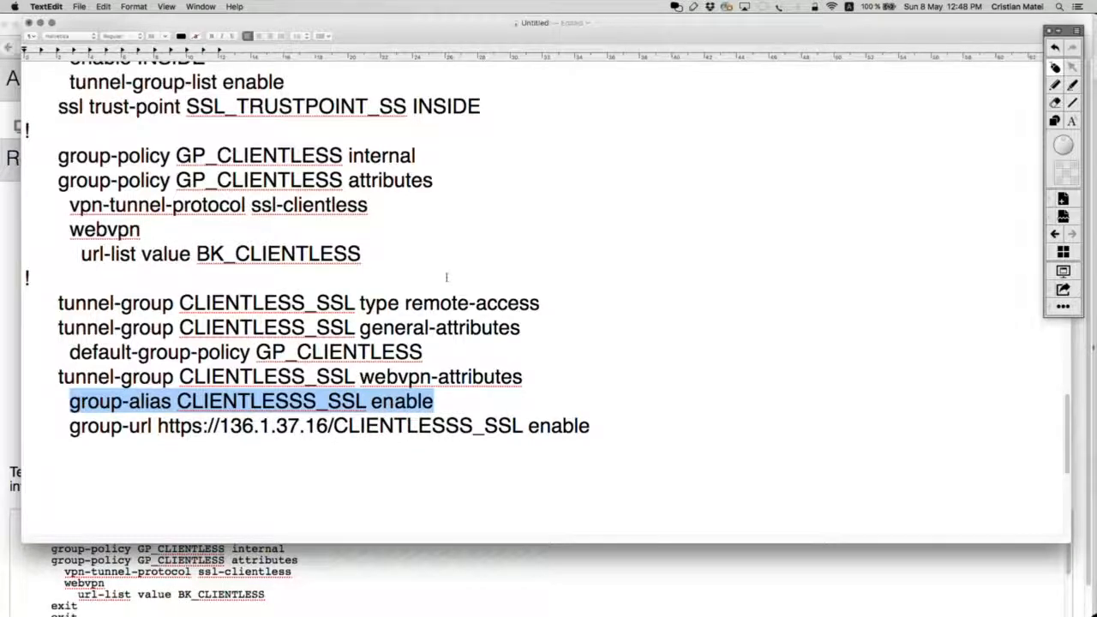
pyautogui.scroll(10, 446, 277)
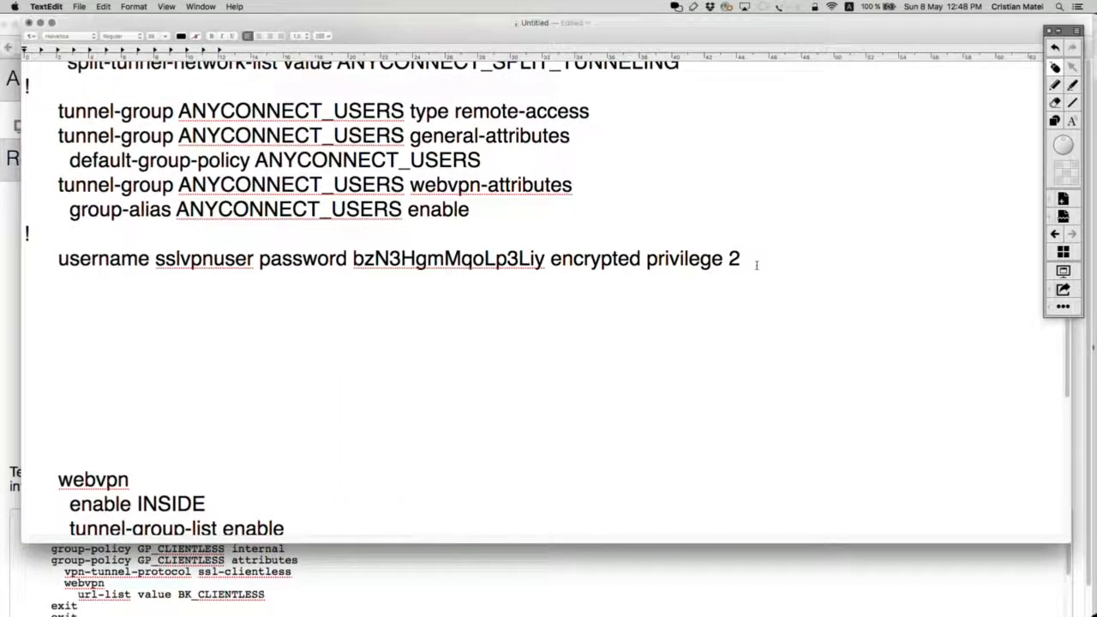
# Add a '!' line after group-url and paste the VPN user account line below it.
pyautogui.moveTo(742, 259); pyautogui.dragTo(26, 259)
pyautogui.press('super+c')
pyautogui.scroll(-10, 215, 355)
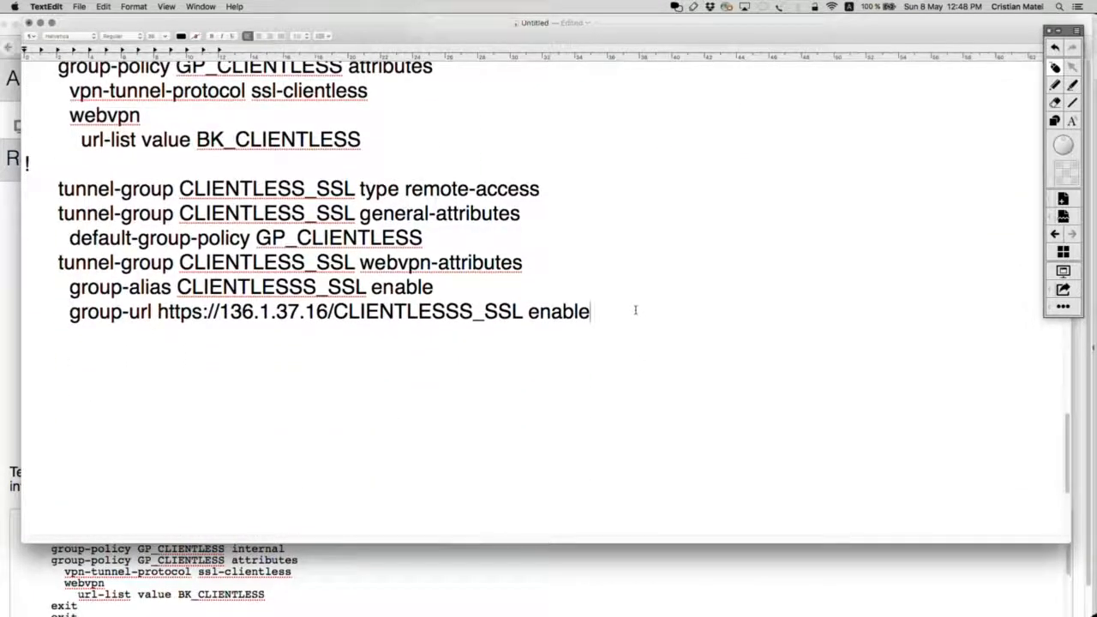
pyautogui.press('Return')
pyautogui.write('!')
pyautogui.press('Return')
pyautogui.press('super+v')
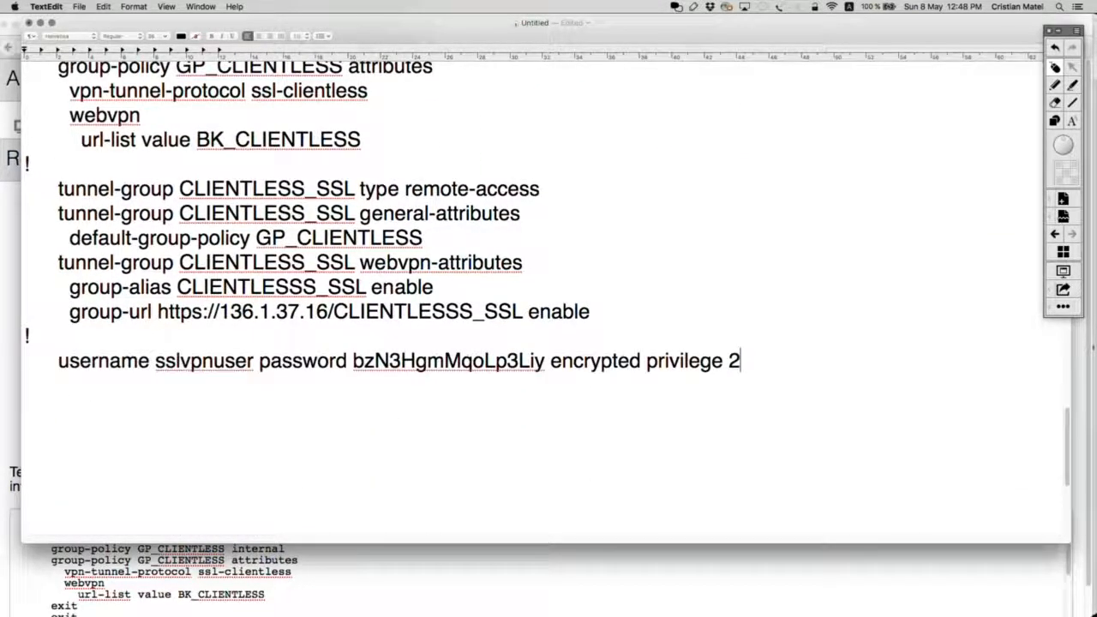
# Highlight the webvpn block through ssl trust-point, then bring Firefox's remote desktop page forward.
pyautogui.scroll(5, 628, 316)
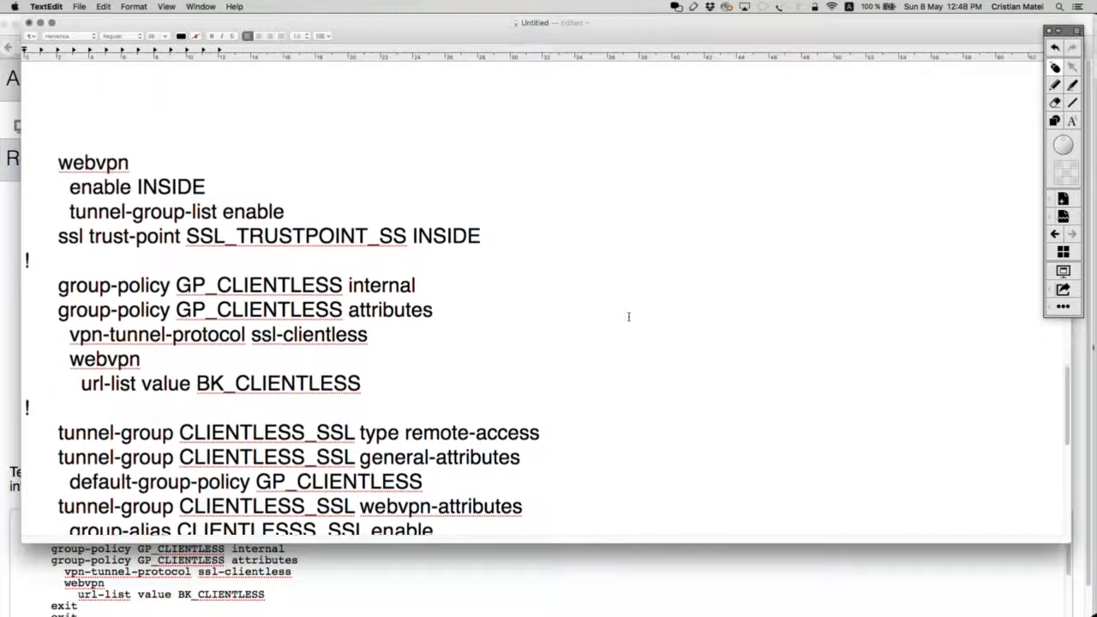
pyautogui.moveTo(594, 265); pyautogui.dragTo(60, 180)
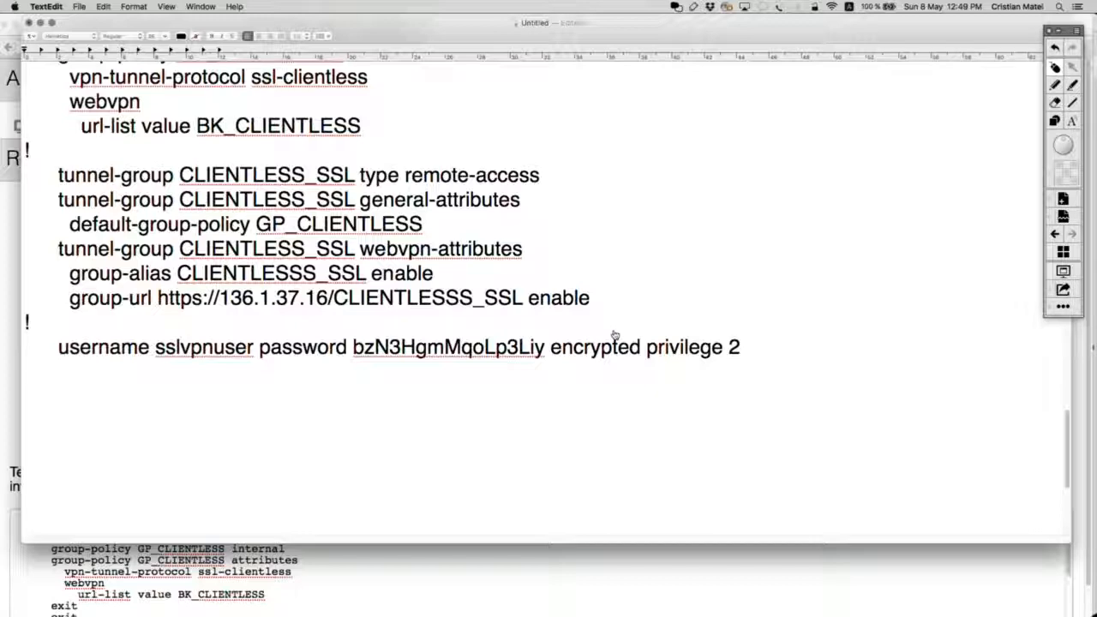
pyautogui.press('super+Tab')
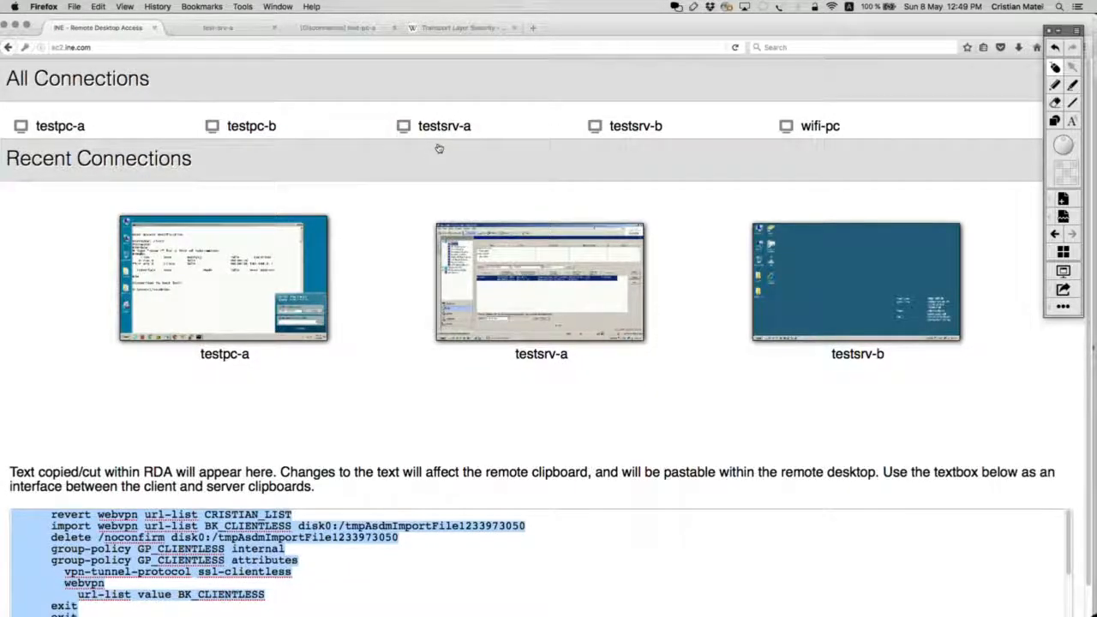
# Circle R4 on the Acrobat SSL VPN diagram, clear the mark, and return to R4's terminal.
pyautogui.press('super+Tab')
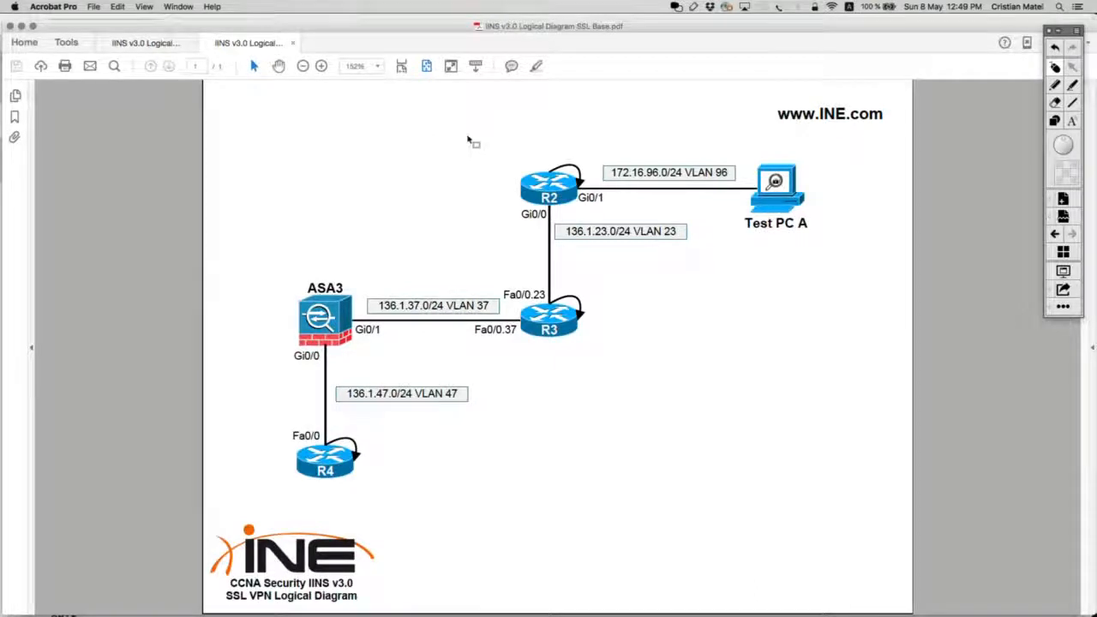
pyautogui.click(1054, 85)
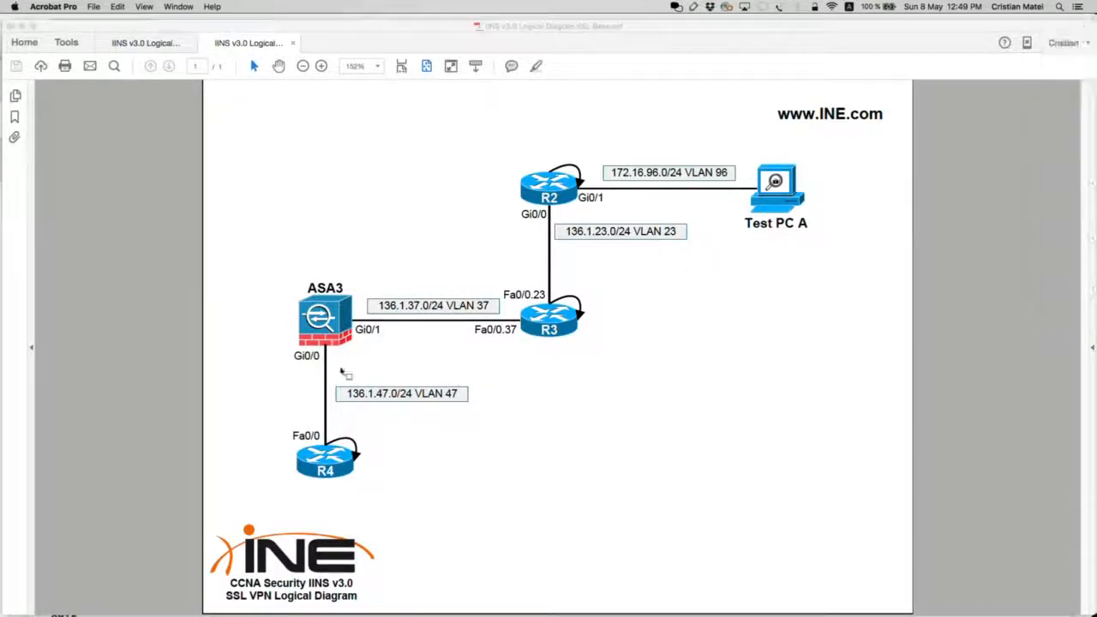
pyautogui.moveTo(369, 415)
pyautogui.mouseDown()
pyautogui.moveTo(270, 445)
pyautogui.moveTo(287, 418)
pyautogui.mouseUp()
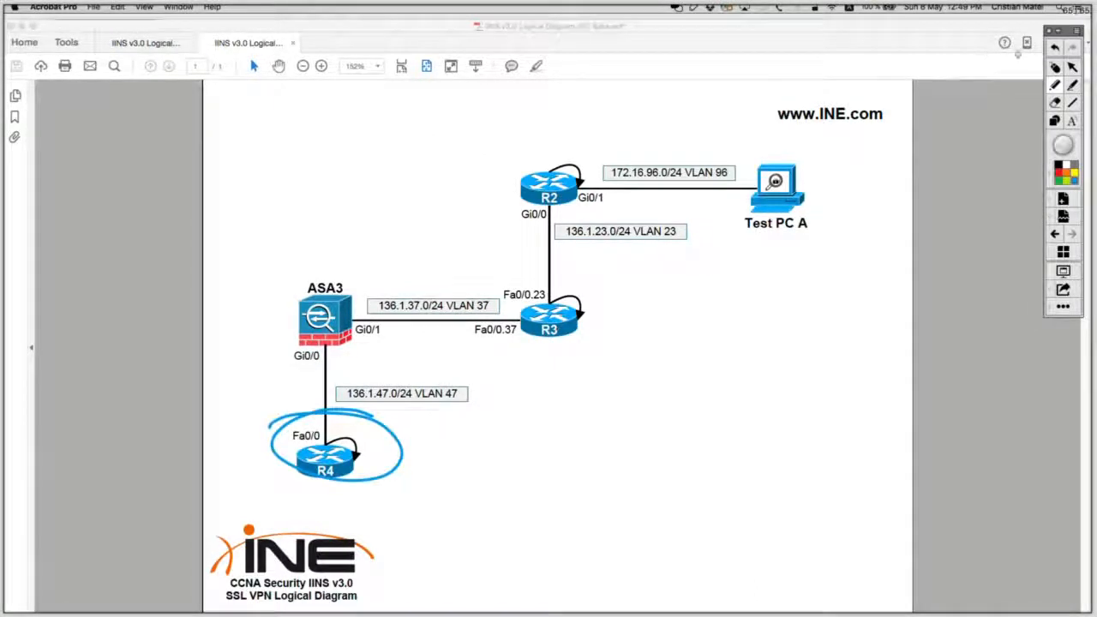
pyautogui.click(1055, 68)
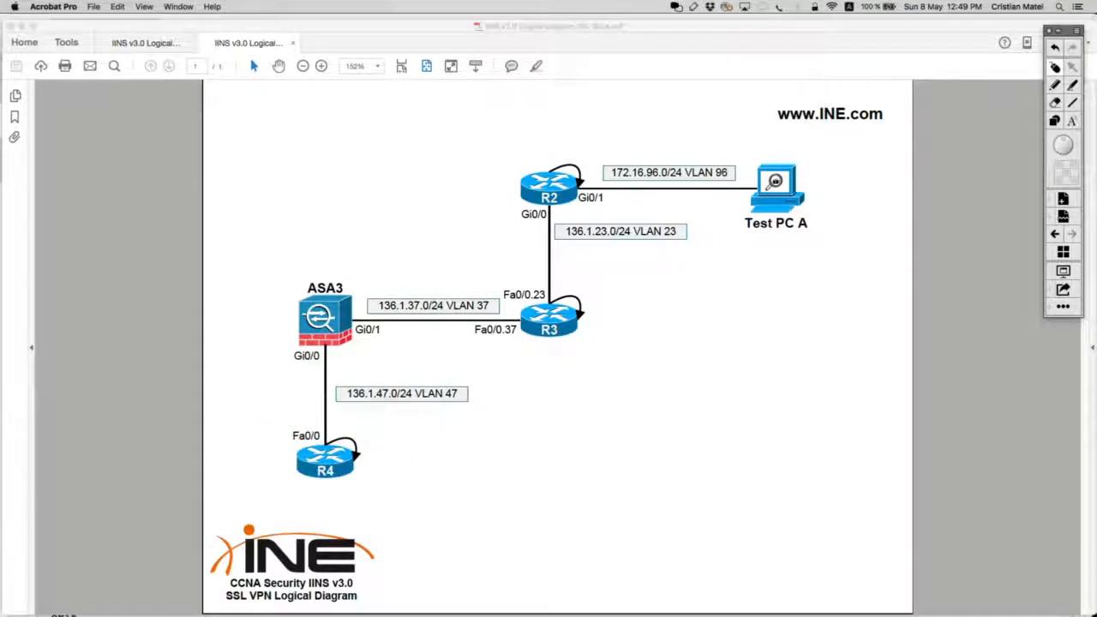
pyautogui.press('super+Tab')
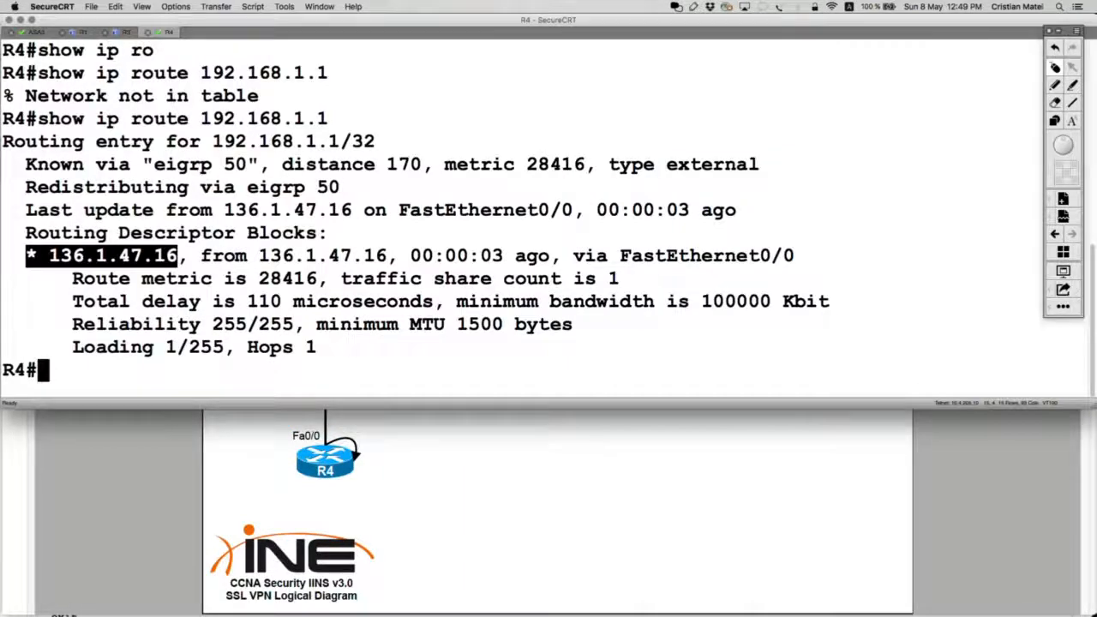
# Run 'show ip http server status' on R4 and highlight the Disabled HTTP server line.
pyautogui.write('sh')
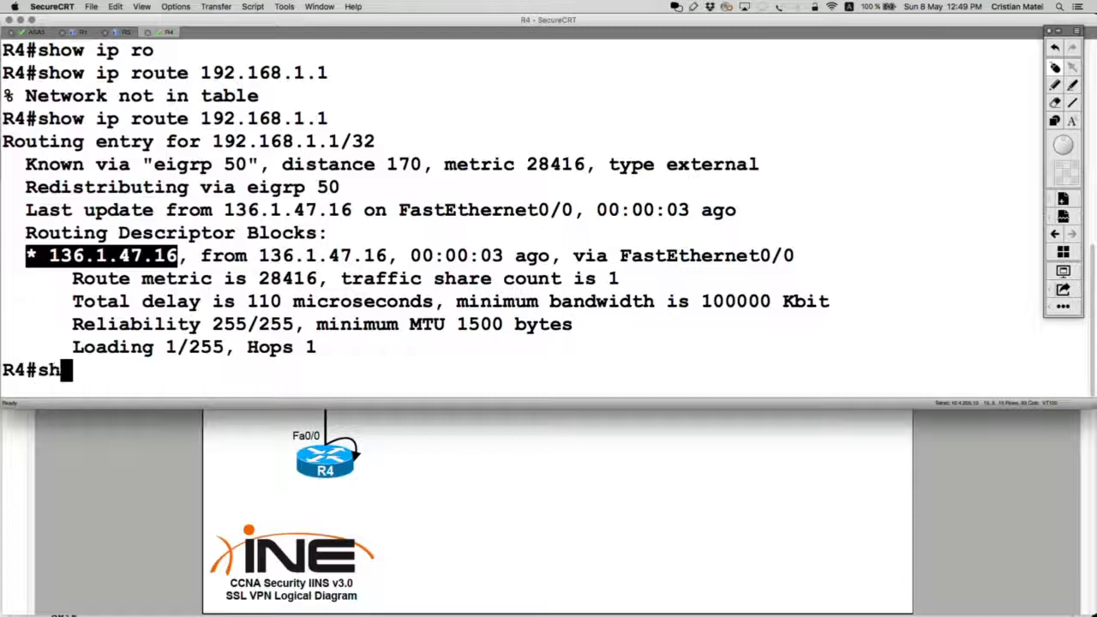
pyautogui.write('ow ip hht')
pyautogui.press('Tab')
pyautogui.press('BackSpace')
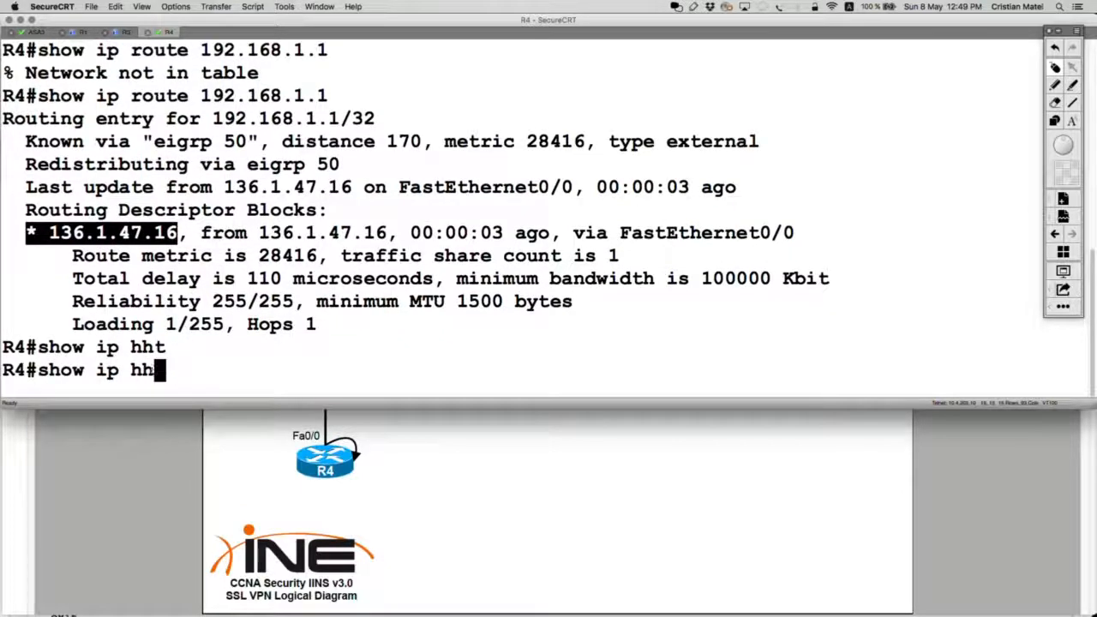
pyautogui.press('BackSpace')
pyautogui.write('ttp ser')
pyautogui.press('Tab')
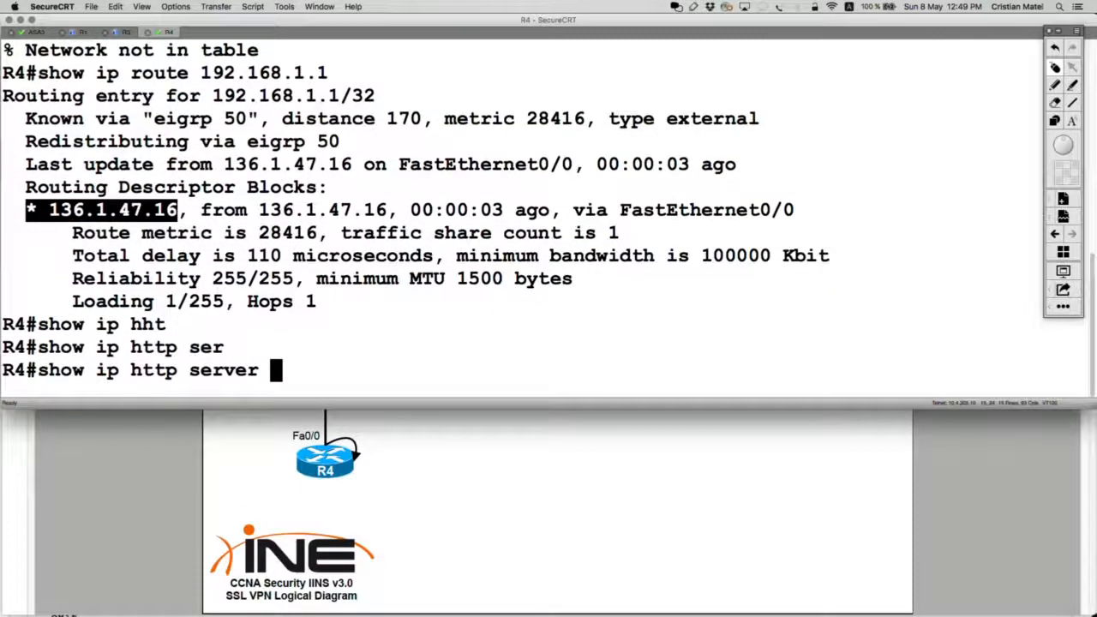
pyautogui.write('st')
pyautogui.press('Tab')
pyautogui.write('at')
pyautogui.press('Return')
pyautogui.press('Up')
pyautogui.write('u')
pyautogui.press('Return')
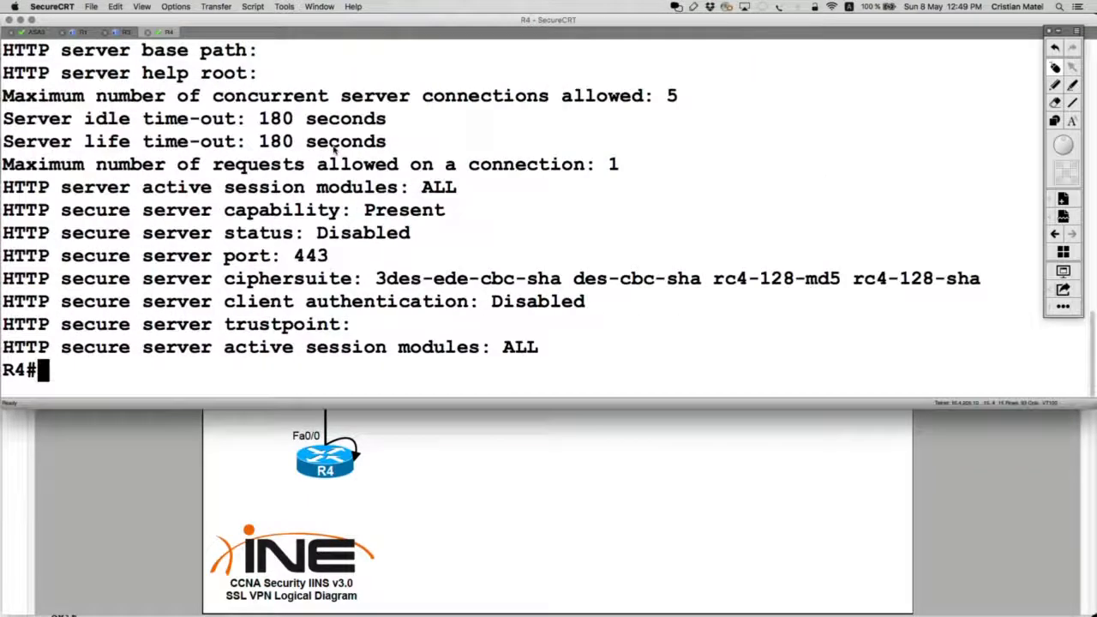
pyautogui.scroll(5, 334, 149)
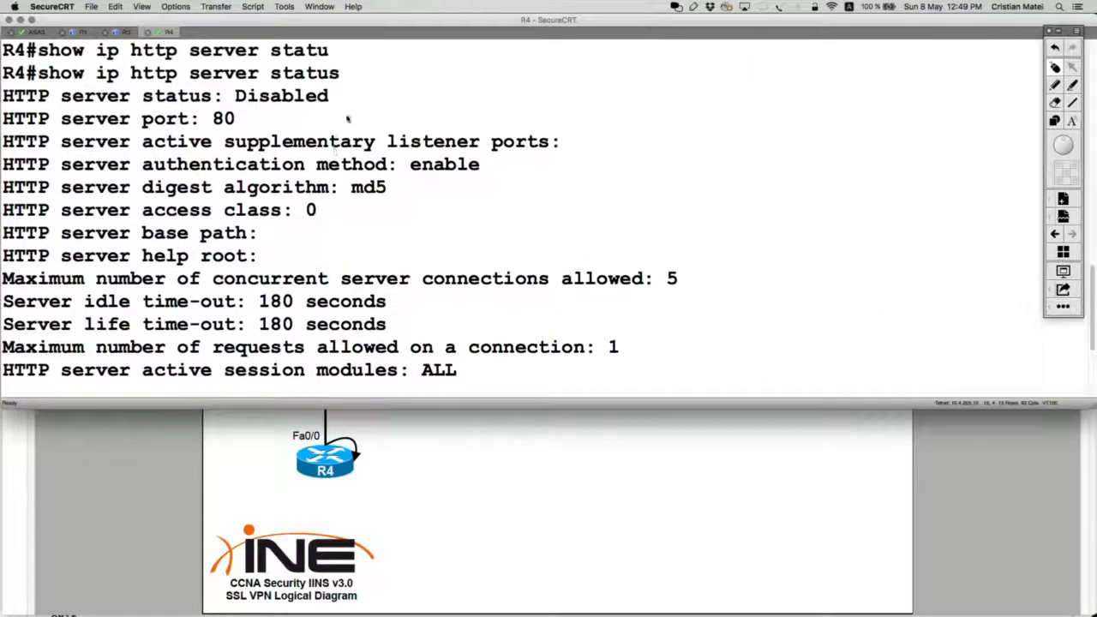
pyautogui.moveTo(379, 93); pyautogui.dragTo(1, 95)
pyautogui.press('Return')
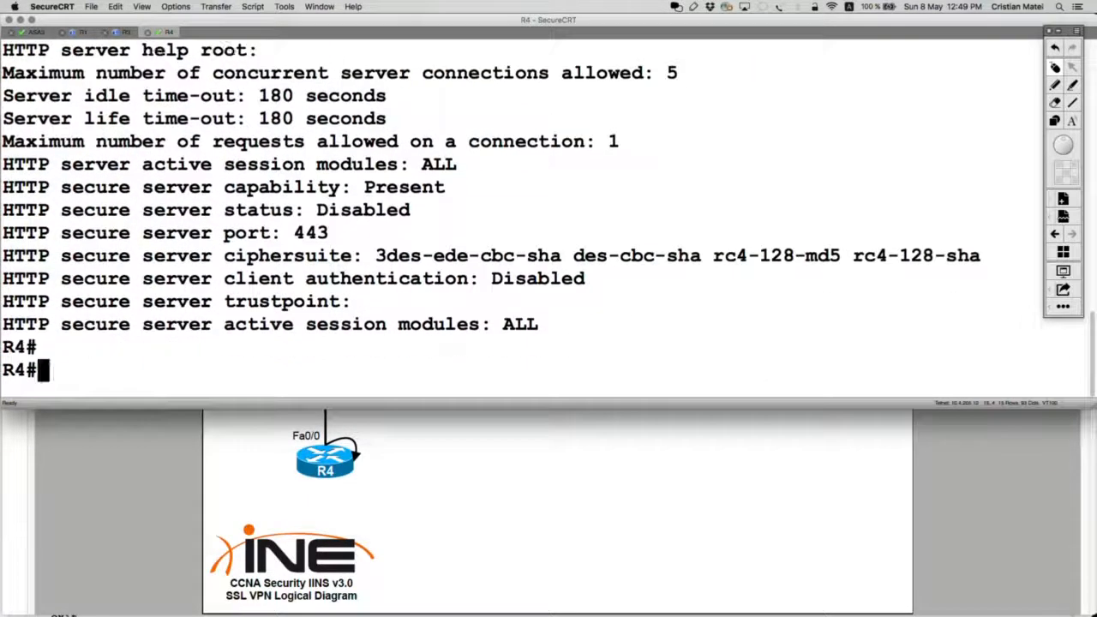
# Enter configuration mode on R4 and enable the HTTP server with 'ip http server'.
pyautogui.write('co')
pyautogui.press('BackSpace')
pyautogui.press('BackSpace')
pyautogui.write('conf t')
pyautogui.press('Return')
pyautogui.write('ip ht')
pyautogui.press('Tab')
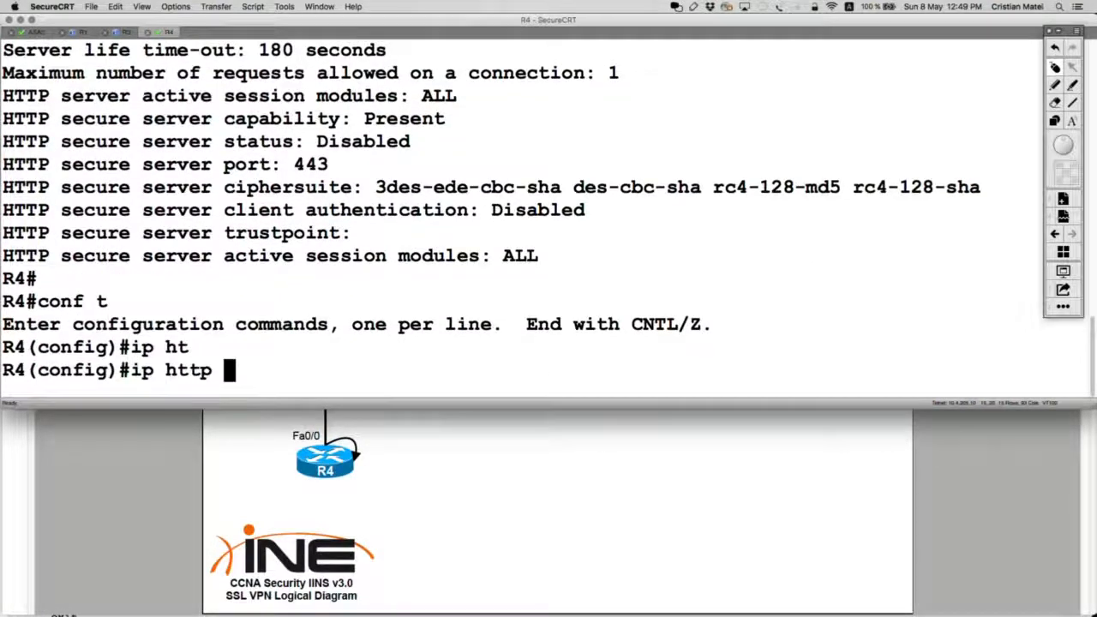
pyautogui.write('se')
pyautogui.press('Tab')
pyautogui.write('r')
pyautogui.press('Tab')
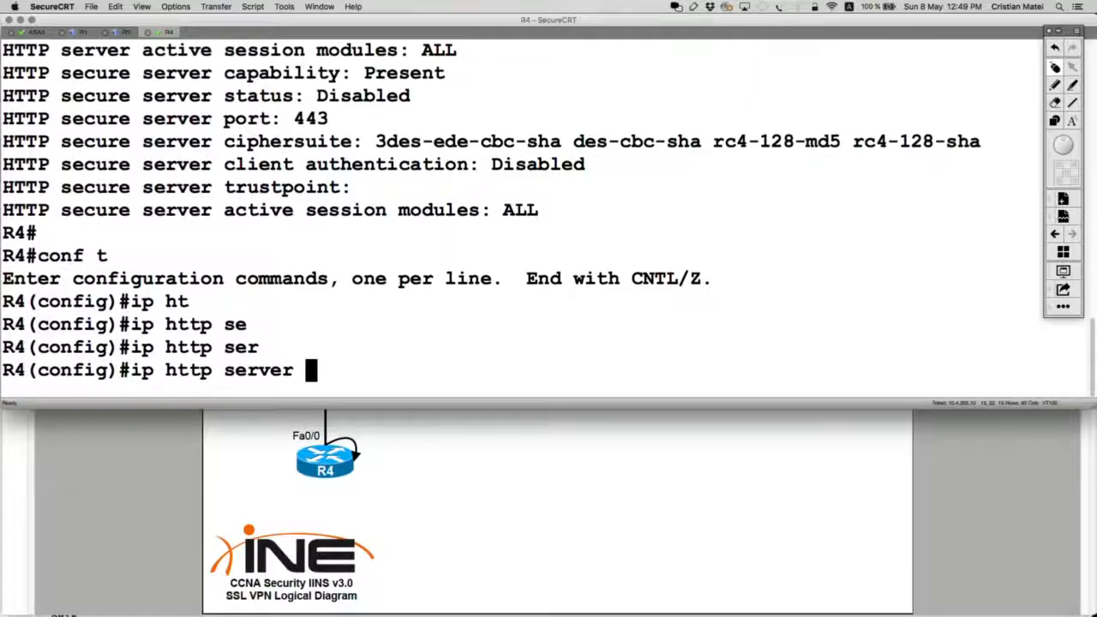
pyautogui.write('e')
pyautogui.press('Tab')
pyautogui.write('a')
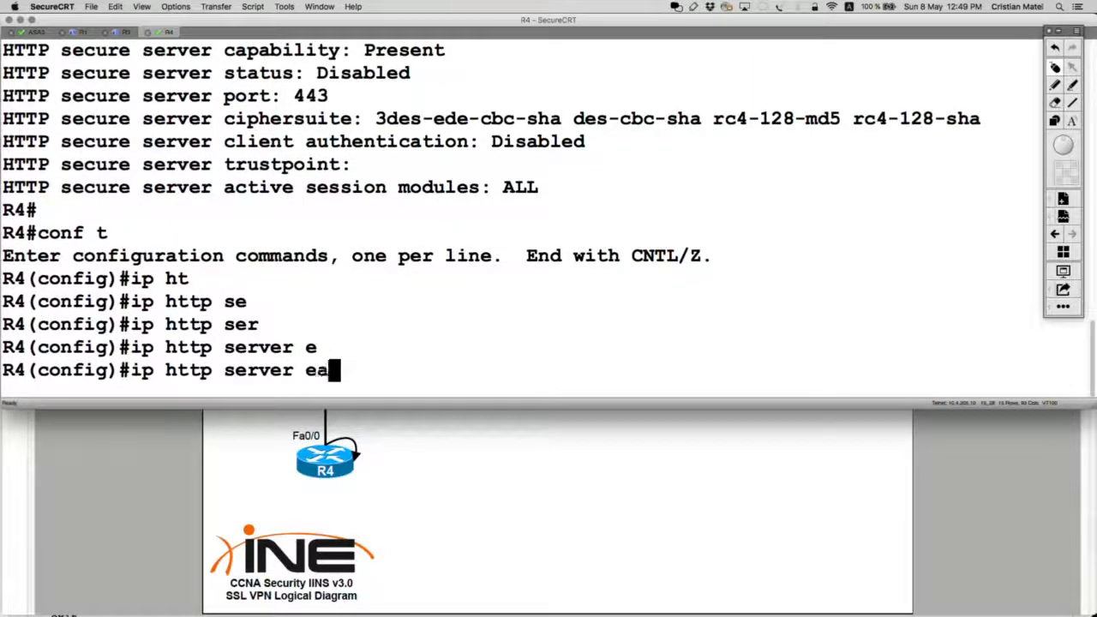
pyautogui.press('BackSpace')
pyautogui.press('BackSpace')
pyautogui.press('Return')
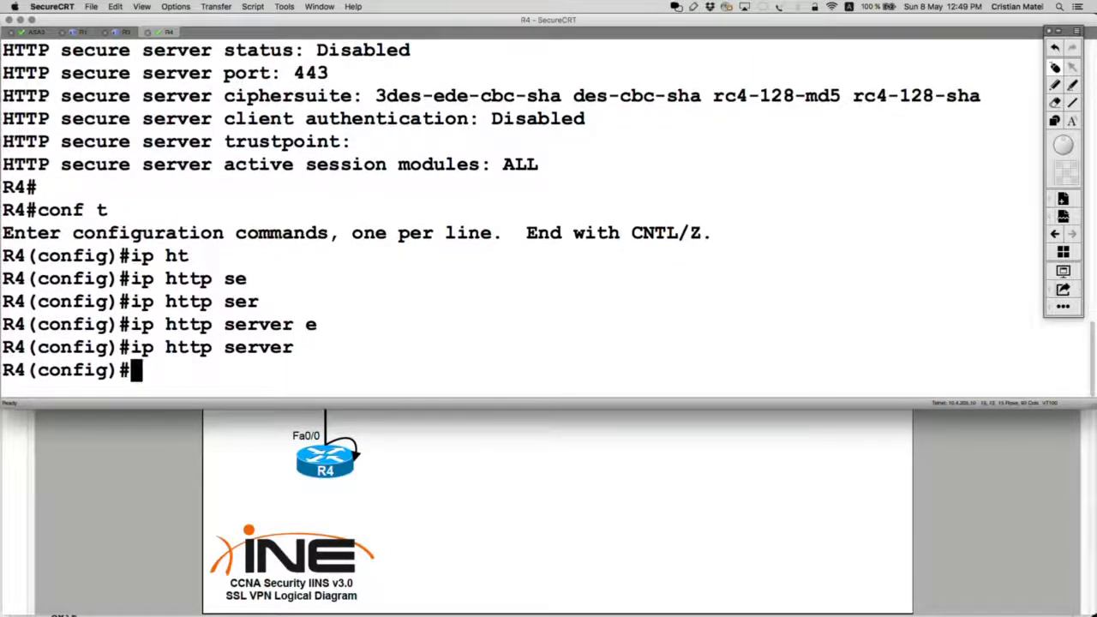
# Set R4's HTTP authentication to local with 'ip http authentication local'.
pyautogui.write('ip tt')
pyautogui.press('Tab')
pyautogui.press('BackSpace')
pyautogui.press('BackSpace')
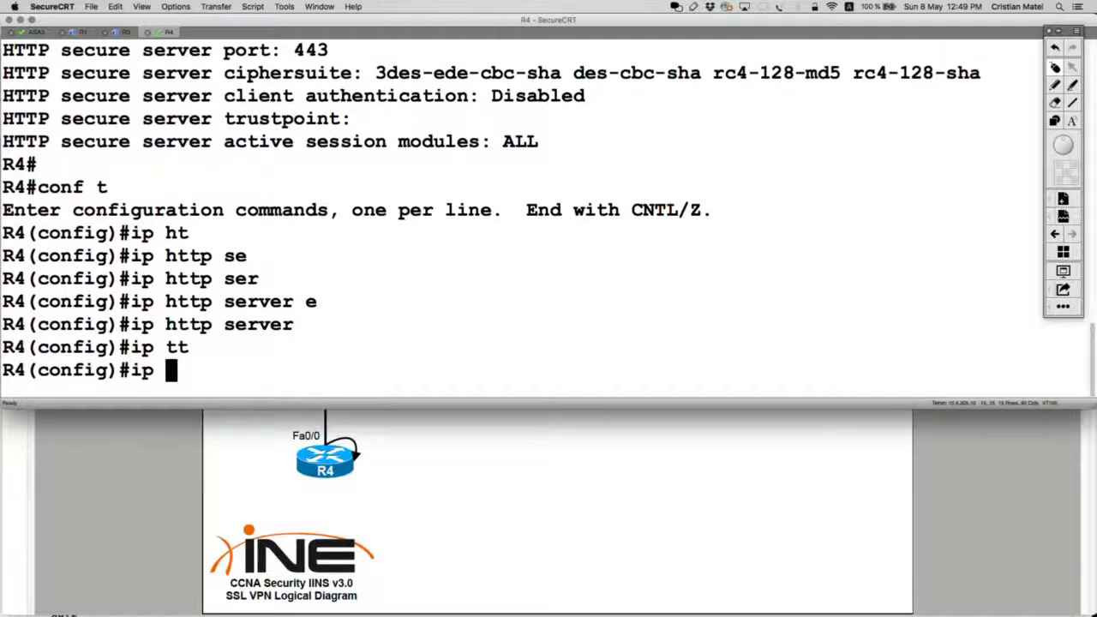
pyautogui.write('ht')
pyautogui.press('Tab')
pyautogui.write('au')
pyautogui.press('Tab')
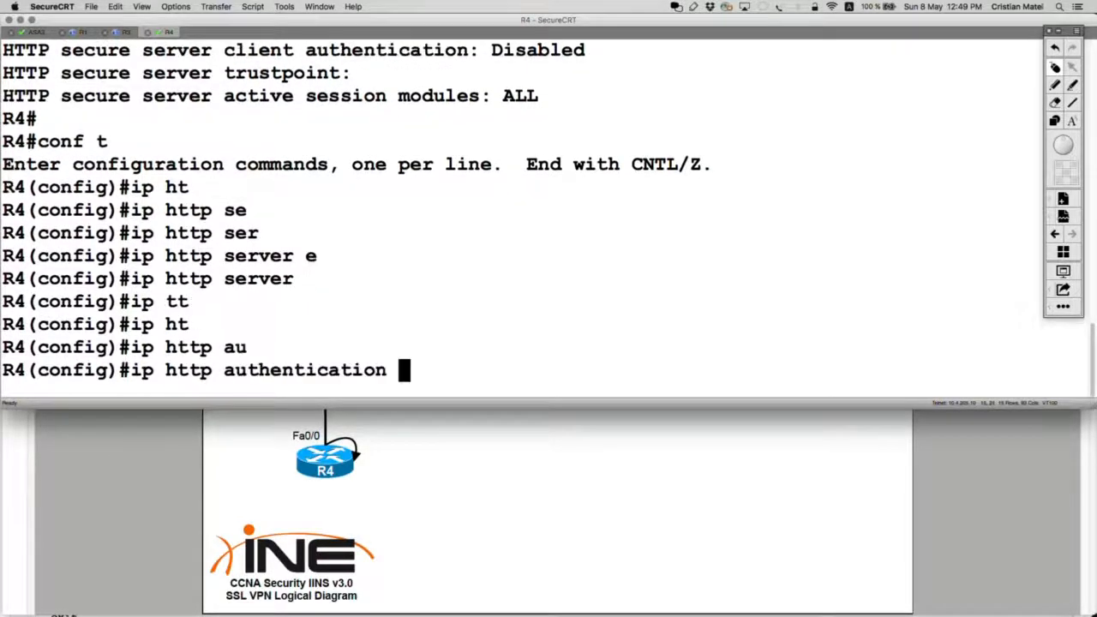
pyautogui.write('lo')
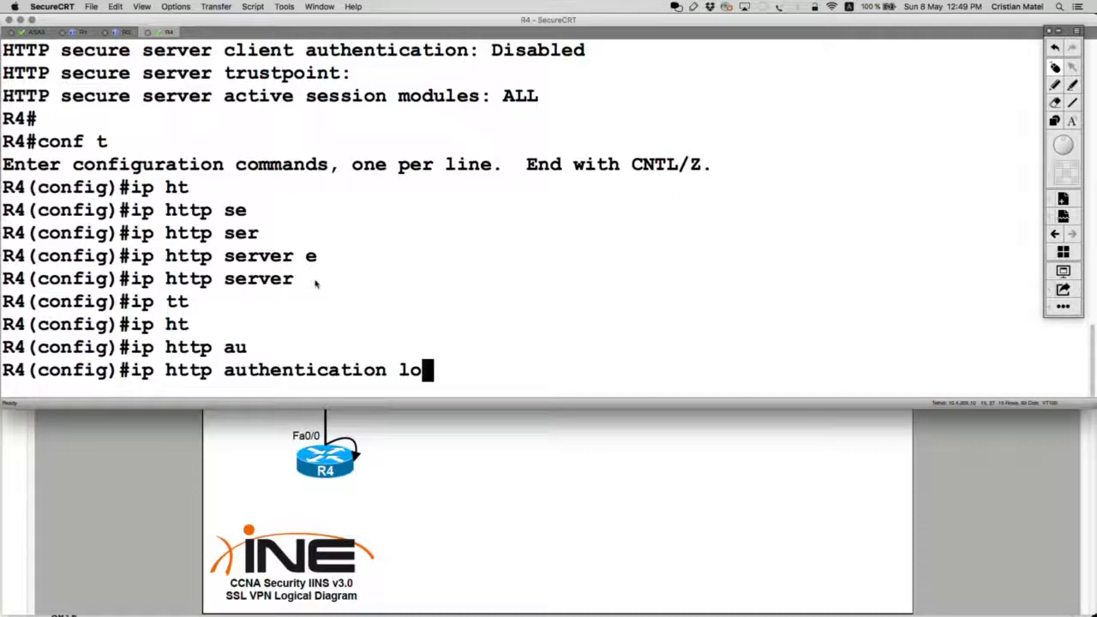
pyautogui.moveTo(316, 284); pyautogui.dragTo(4, 280)
pyautogui.press('BackSpace')
pyautogui.press('BackSpace')
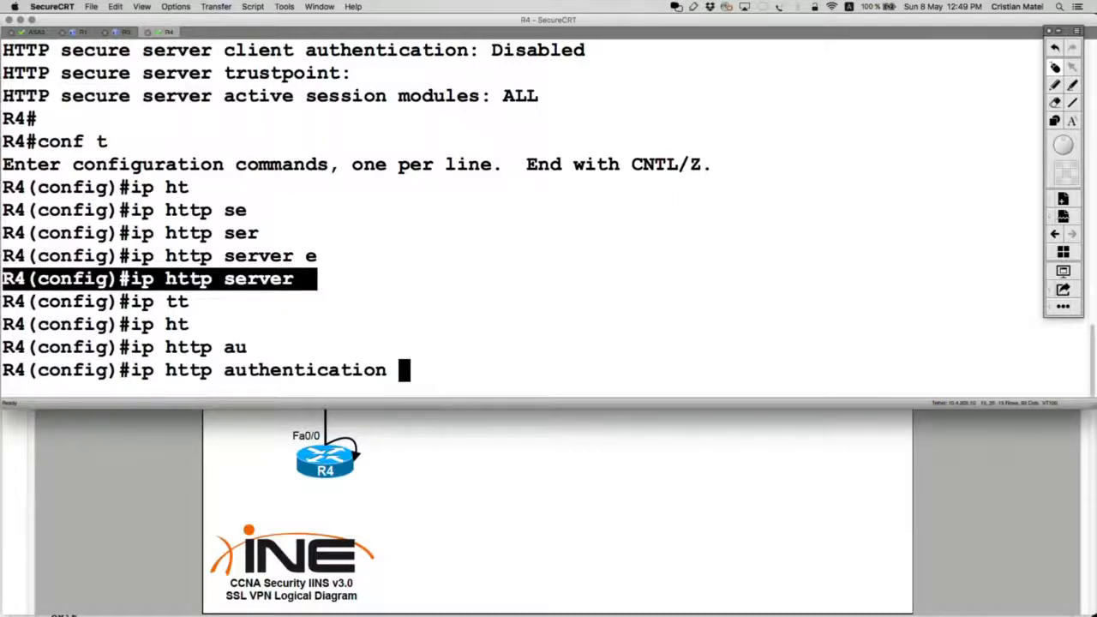
pyautogui.write('?')
pyautogui.write('l')
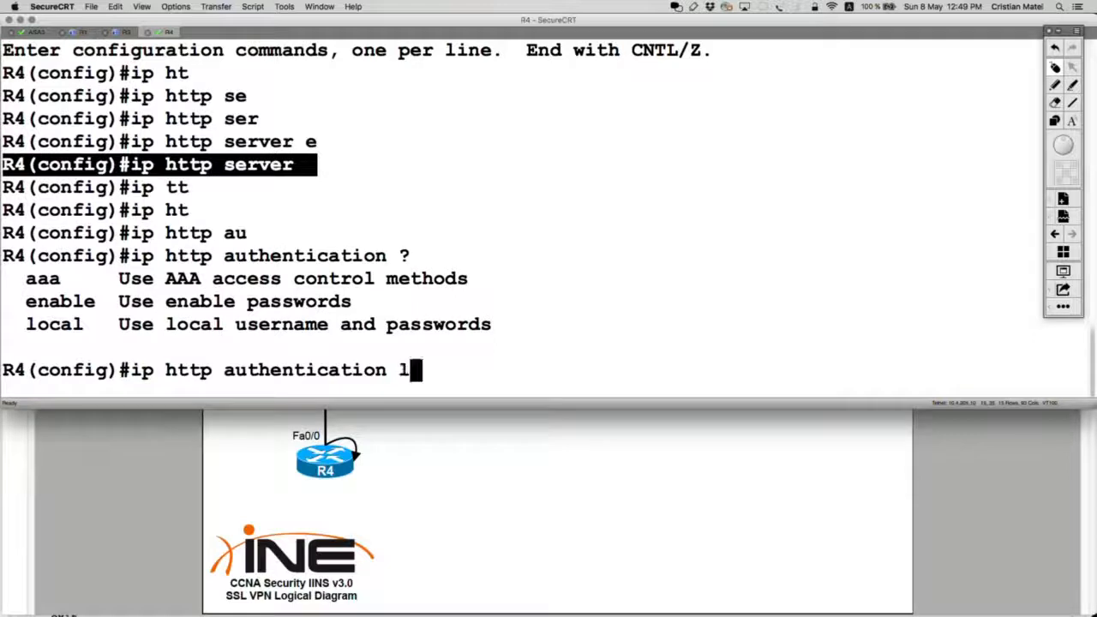
pyautogui.write('oc')
pyautogui.press('Tab')
pyautogui.press('Return')
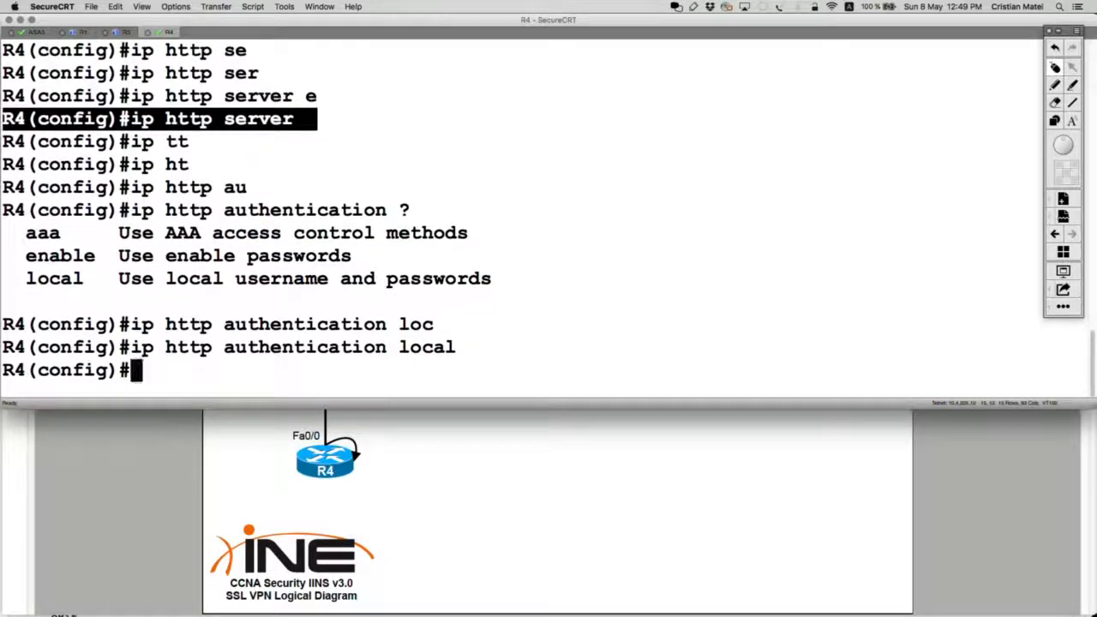
# Create local user r4user with privilege 15 and a password, then exit configuration mode.
pyautogui.write('yser')
pyautogui.press('Tab')
pyautogui.press('BackSpace')
pyautogui.press('BackSpace')
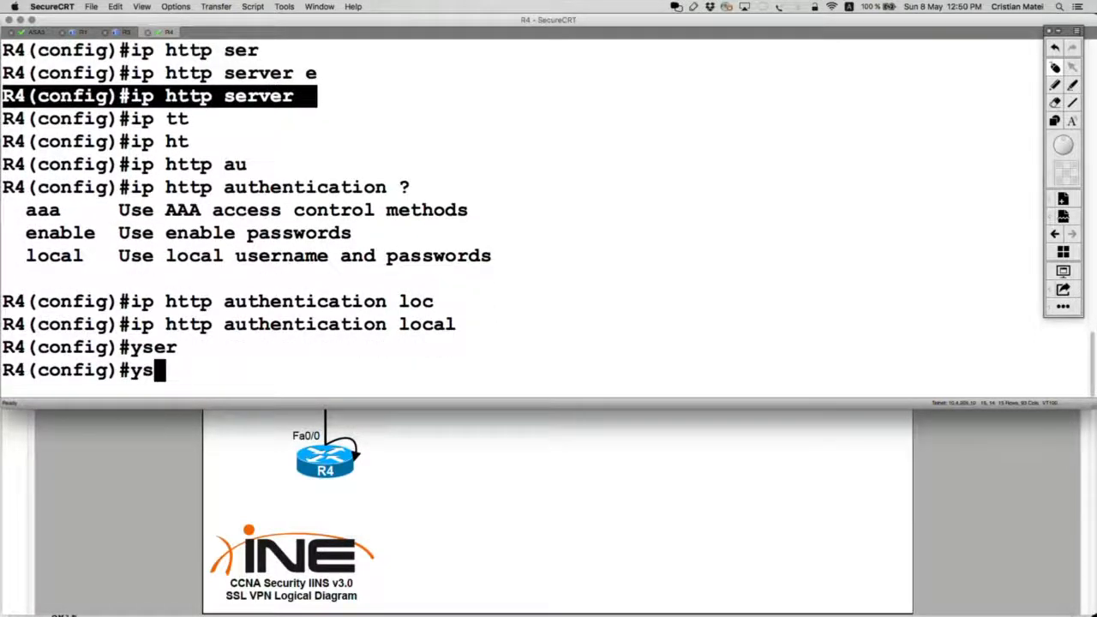
pyautogui.press('BackSpace')
pyautogui.press('BackSpace')
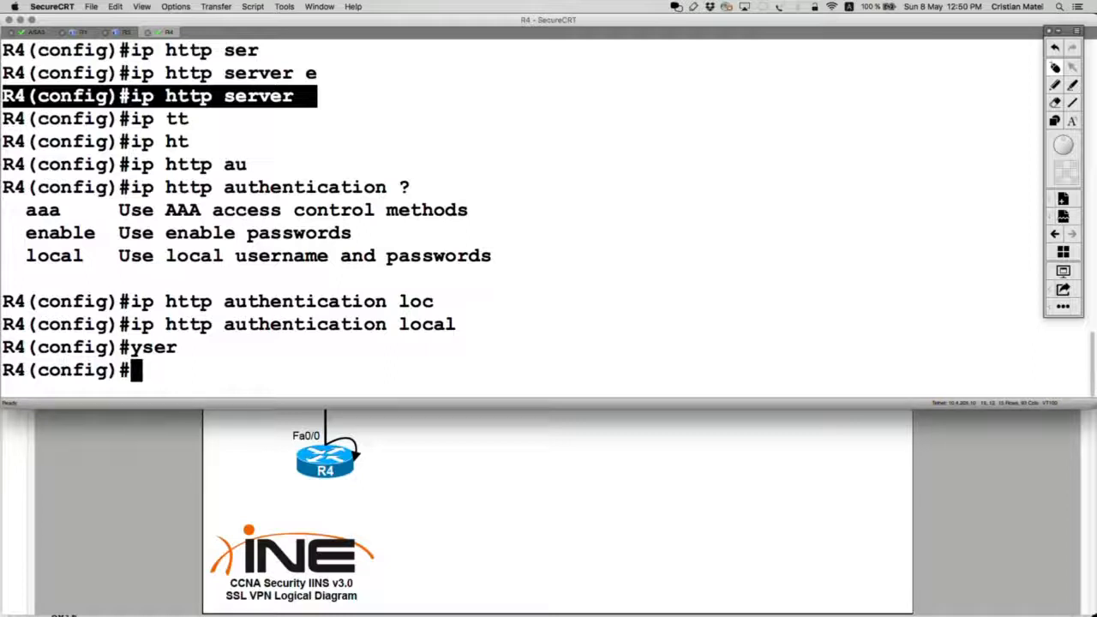
pyautogui.write('iuser')
pyautogui.press('Tab')
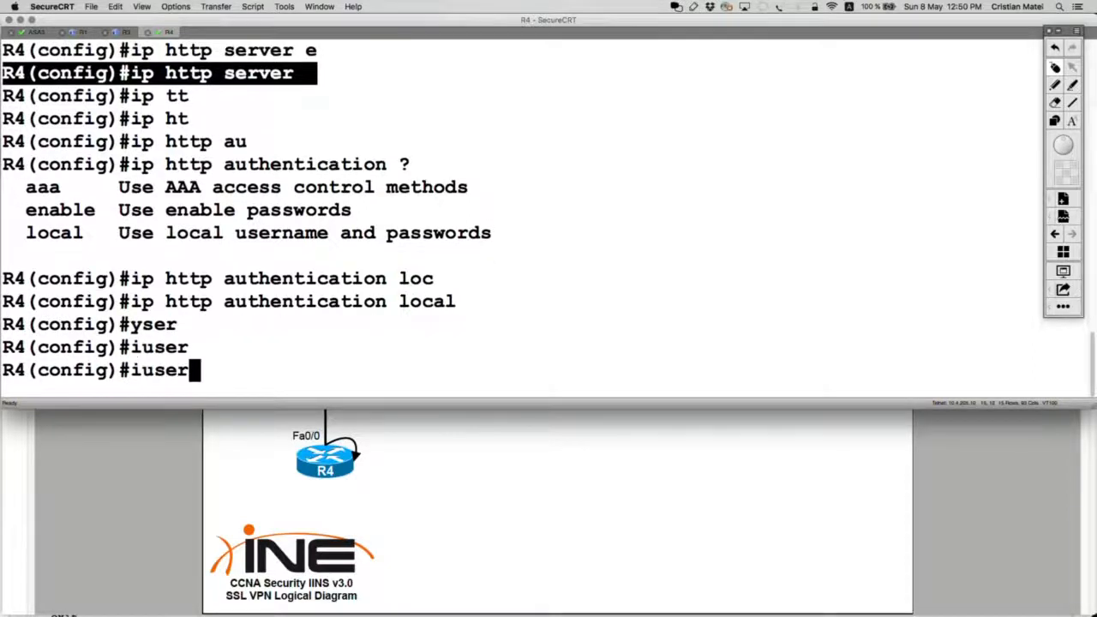
pyautogui.press('BackSpace')
pyautogui.press('BackSpace')
pyautogui.press('BackSpace')
pyautogui.press('BackSpace')
pyautogui.press('BackSpace')
pyautogui.write('user')
pyautogui.press('Tab')
pyautogui.write('na')
pyautogui.press('Tab')
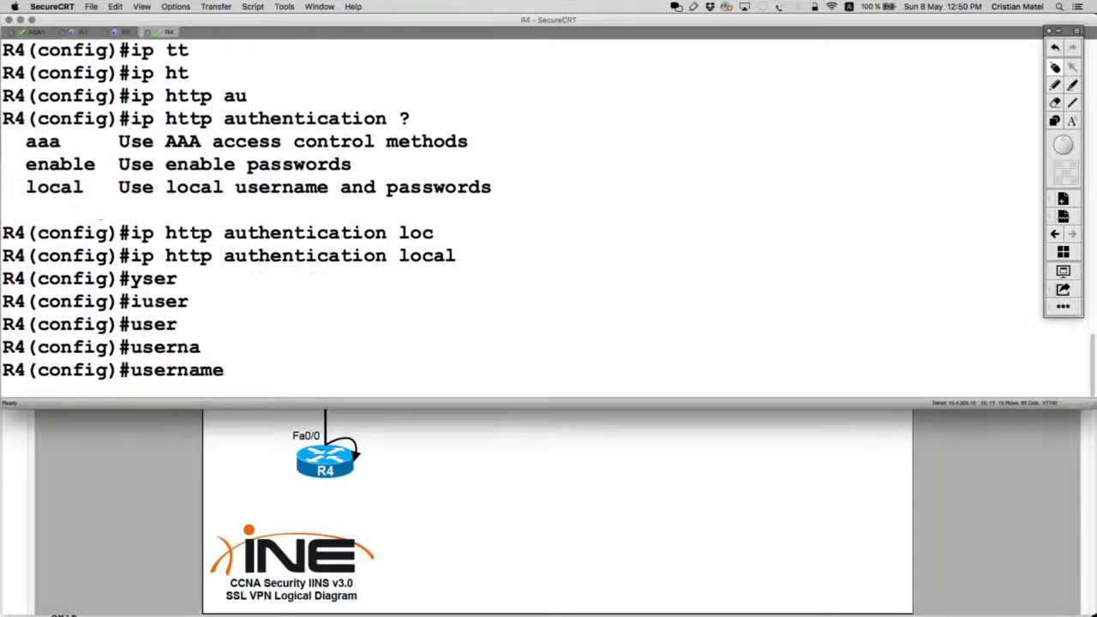
pyautogui.write('r4user pr')
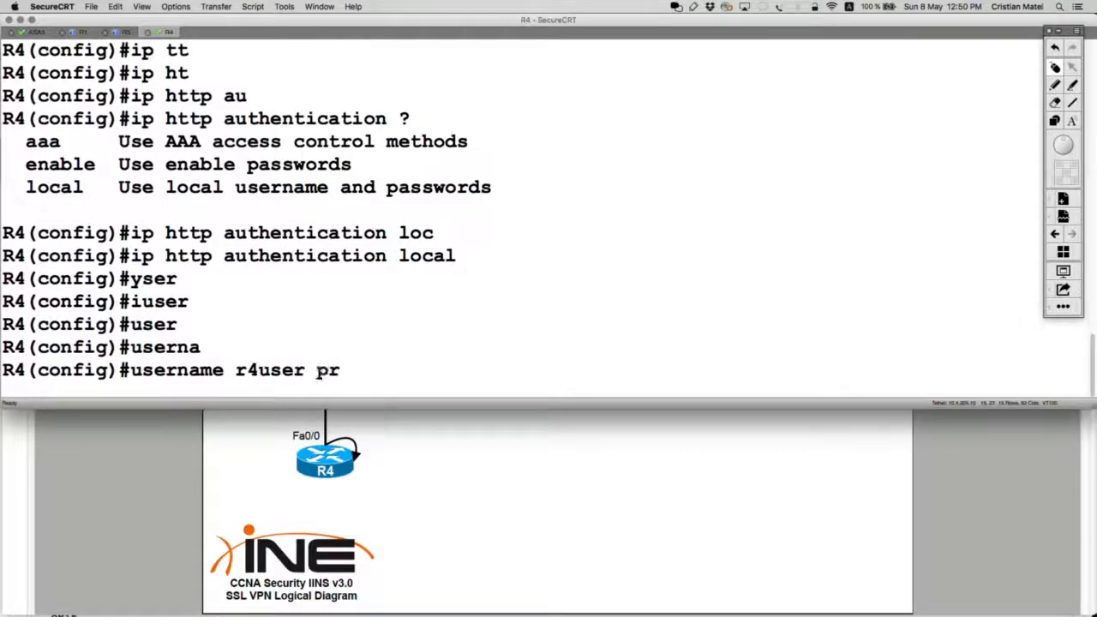
pyautogui.press('Tab')
pyautogui.write('15 pas')
pyautogui.press('Tab')
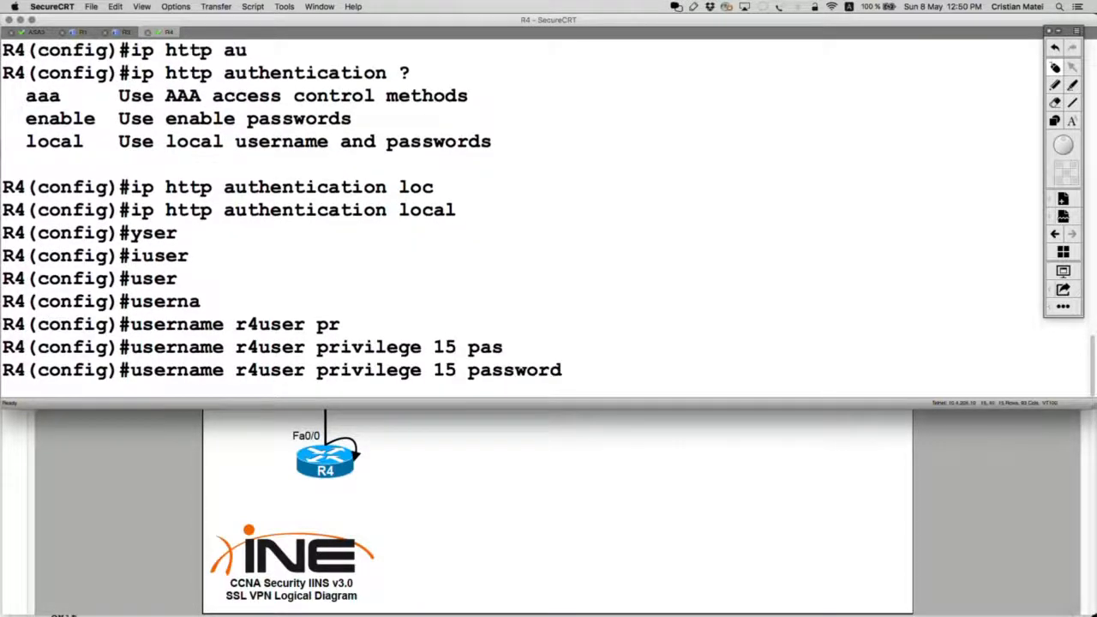
pyautogui.write('cisco')
pyautogui.press('Return')
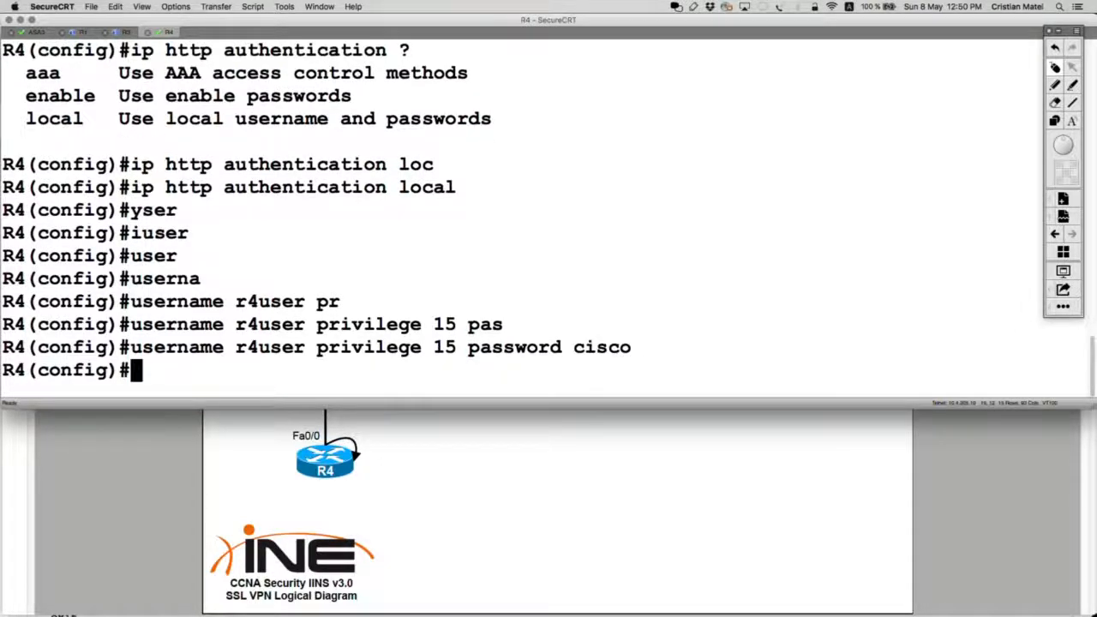
pyautogui.hotkey('ctrl', 'z')
# Re-run 'show ip http server status' on R4 and highlight the Enabled and port 80 lines.
pyautogui.write('show i')
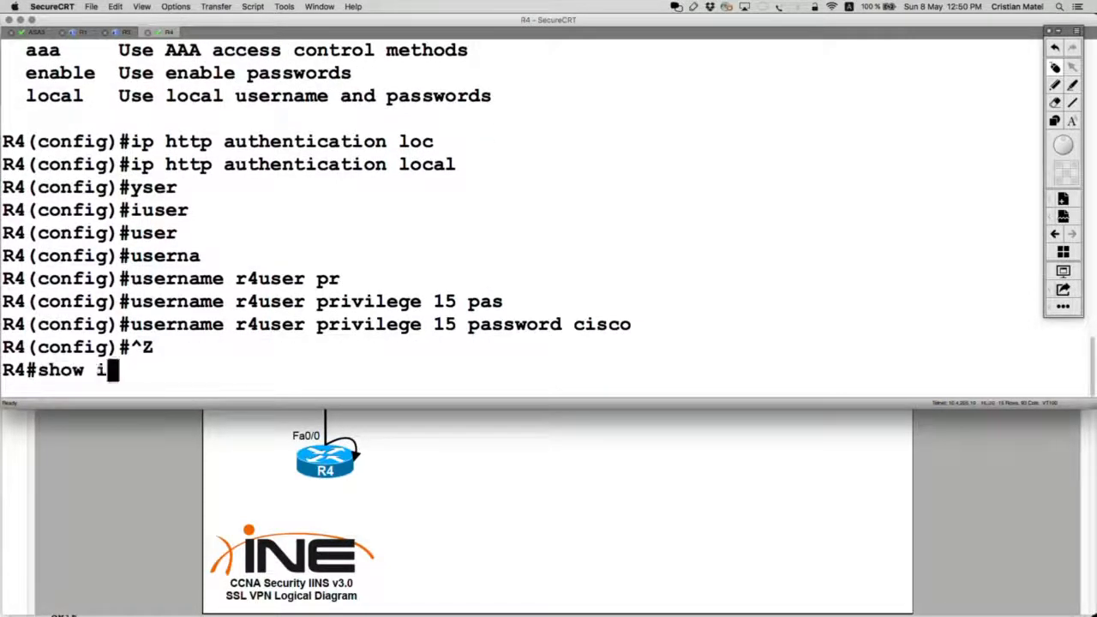
pyautogui.write('p htt')
pyautogui.press('Tab')
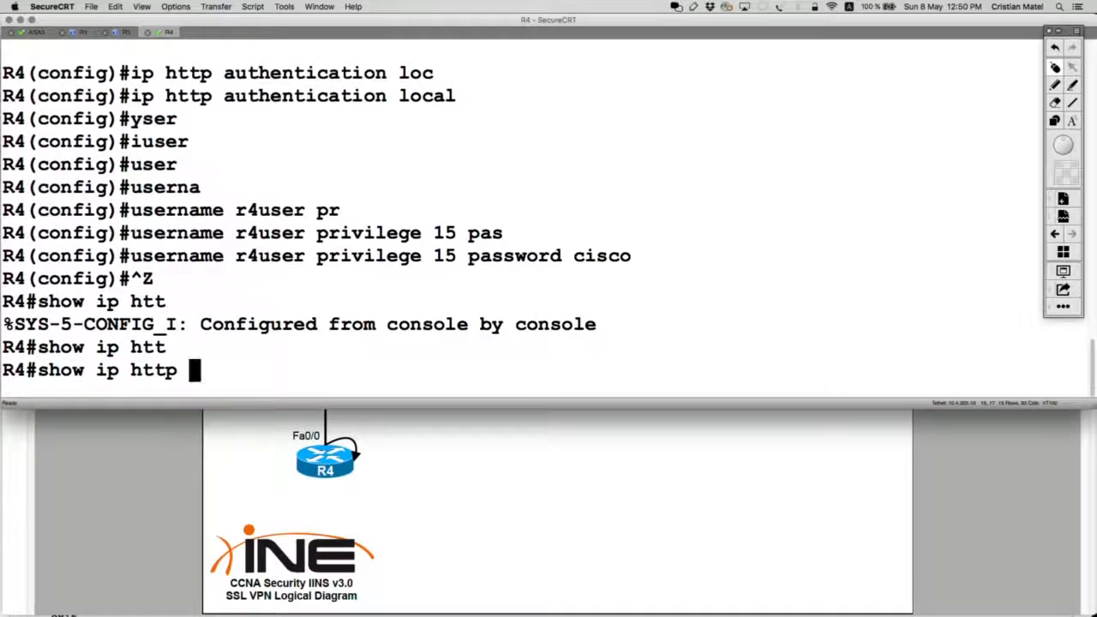
pyautogui.write('ser')
pyautogui.press('Tab')
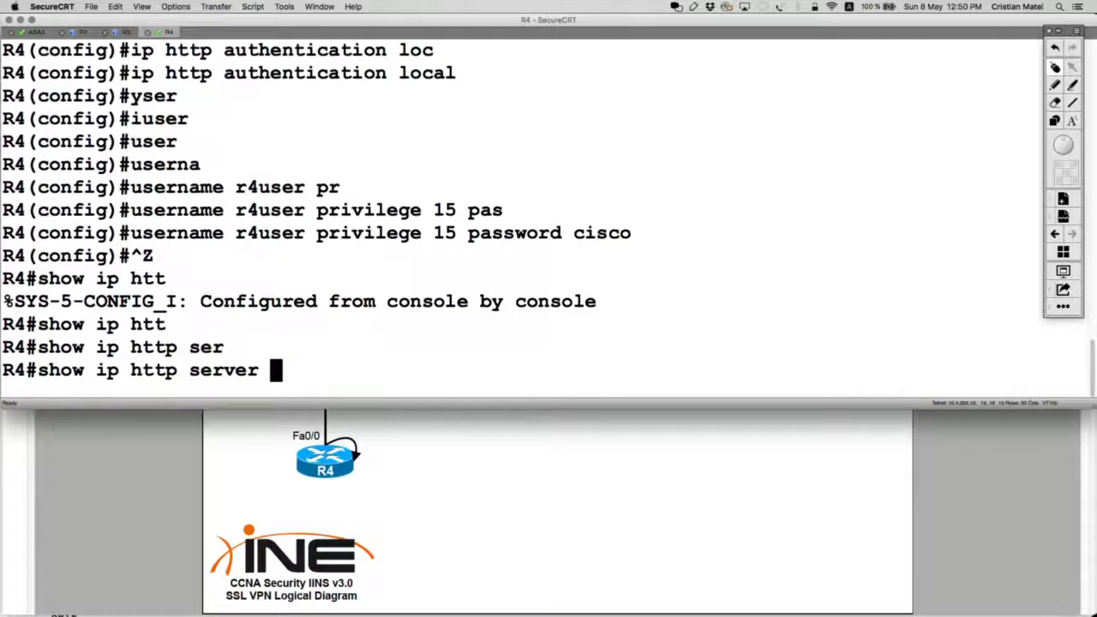
pyautogui.write('stat')
pyautogui.press('Tab')
pyautogui.press('Return')
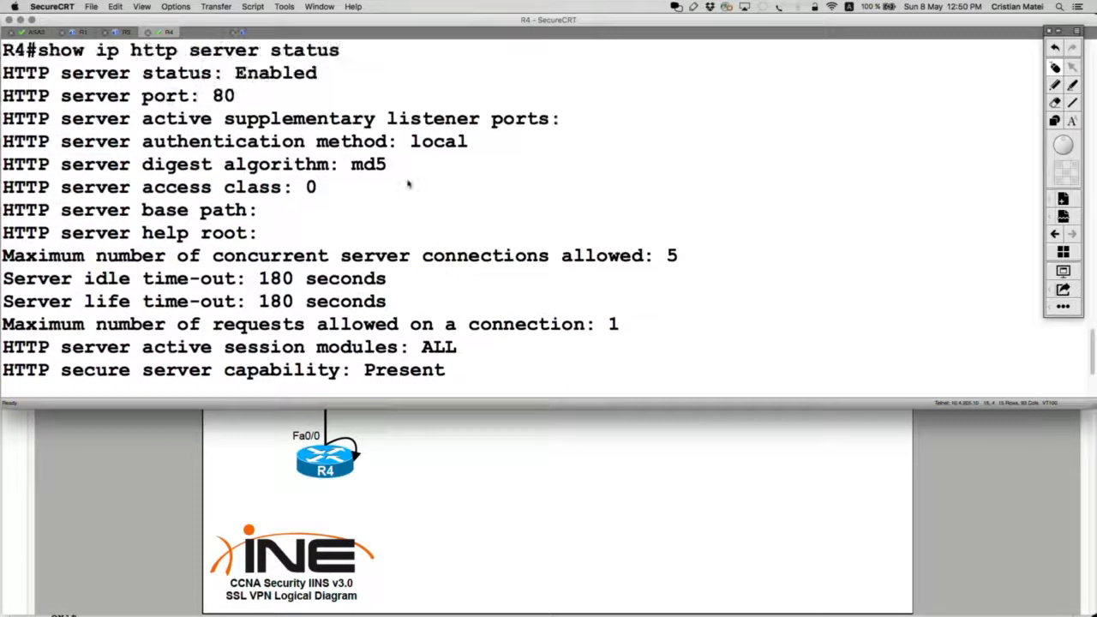
pyautogui.moveTo(274, 100); pyautogui.dragTo(2, 73)
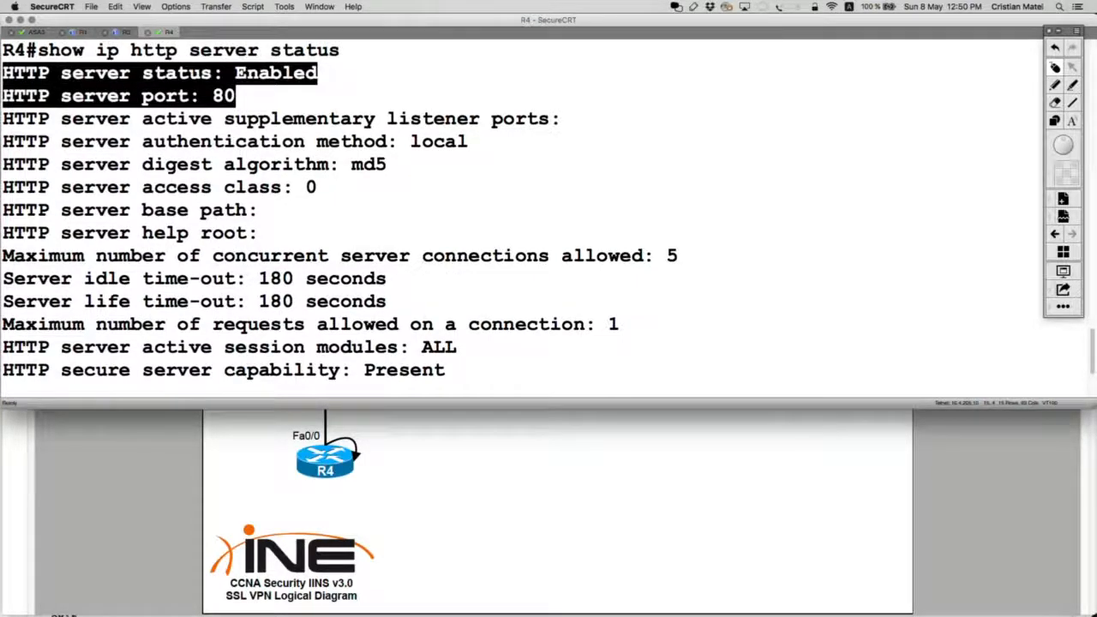
# Reconnect the test-pc-a remote desktop session by reloading its page.
pyautogui.write('q')
pyautogui.press('super+Tab')
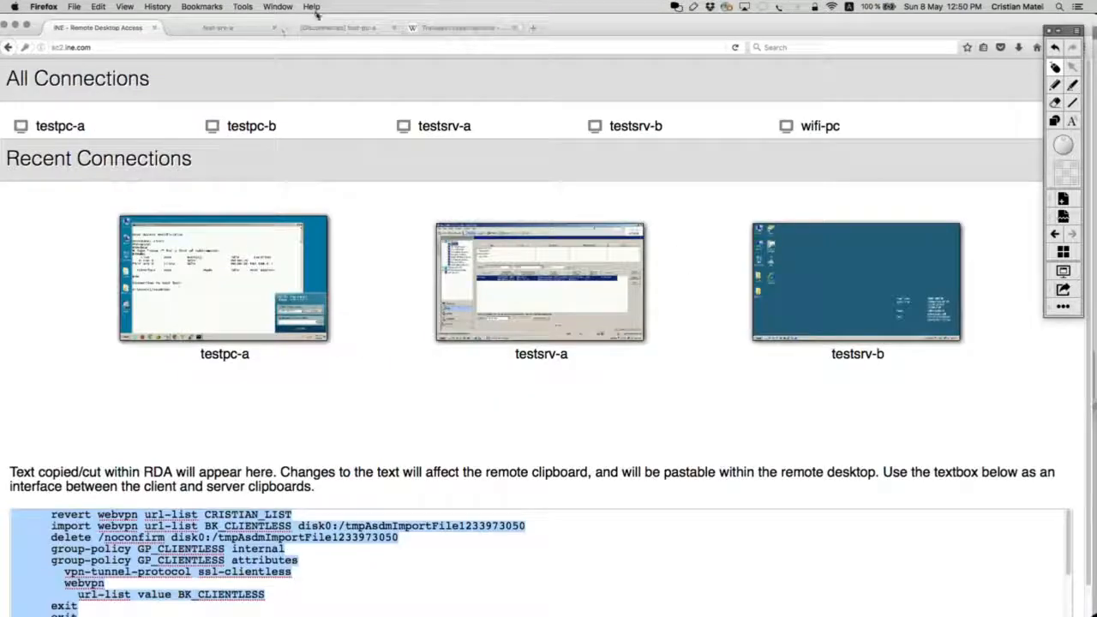
pyautogui.click(337, 28)
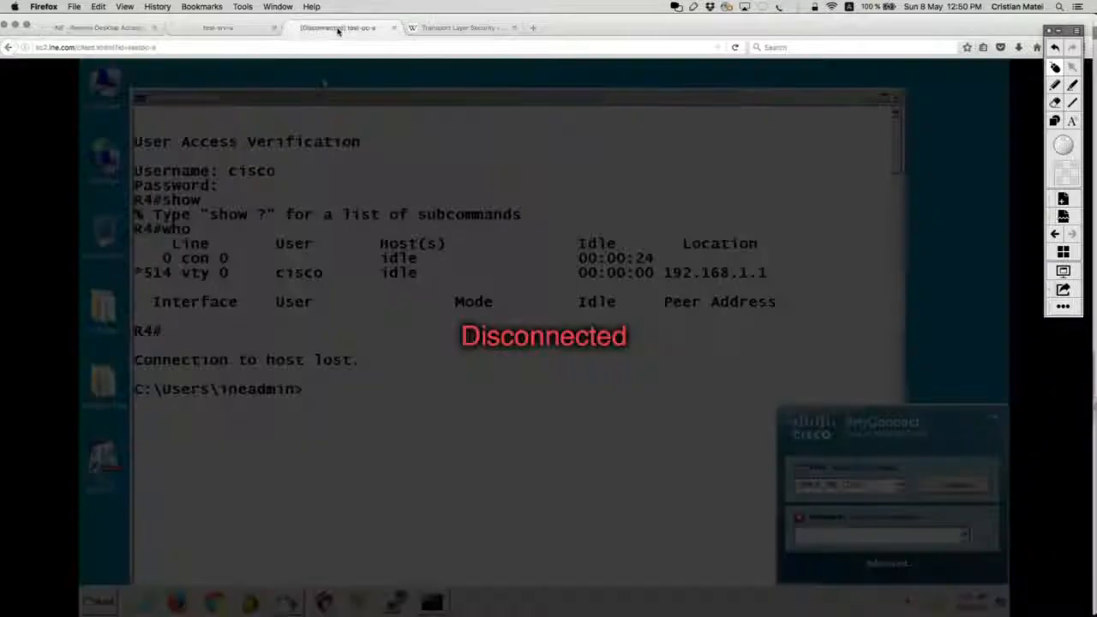
pyautogui.click(338, 47)
pyautogui.press('Return')
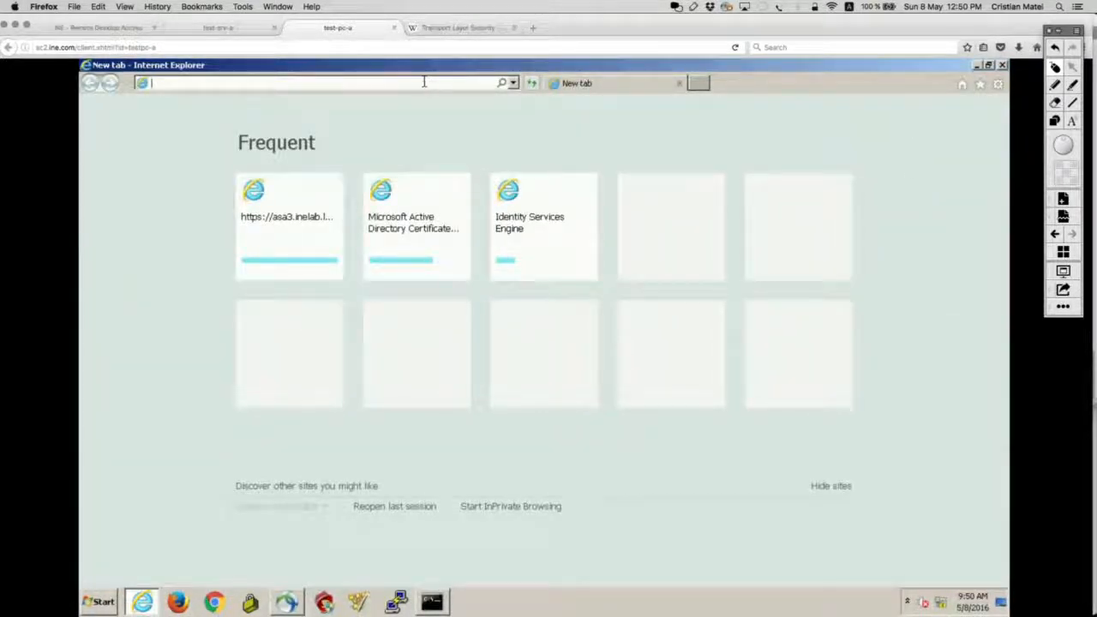
pyautogui.write('https')
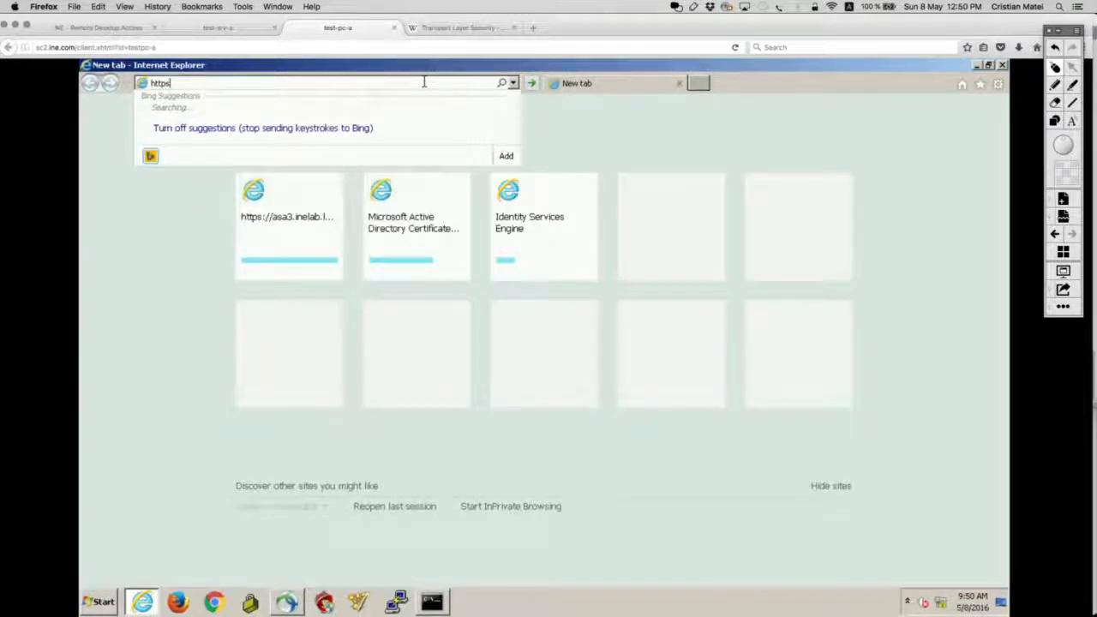
pyautogui.write('://136')
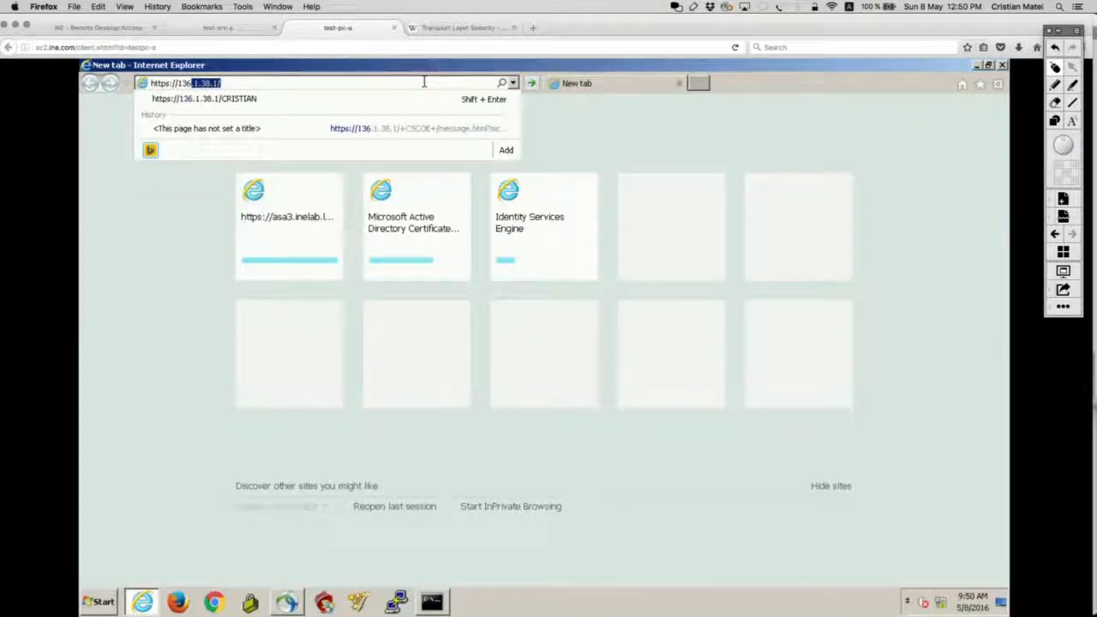
pyautogui.write('.1.37.16')
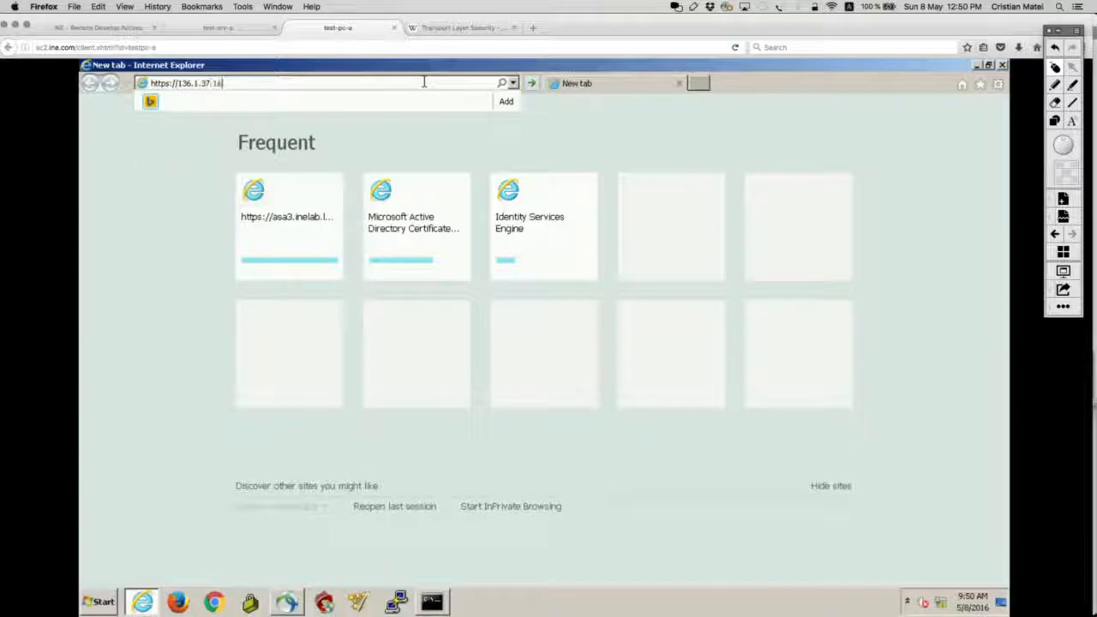
pyautogui.press('Return')
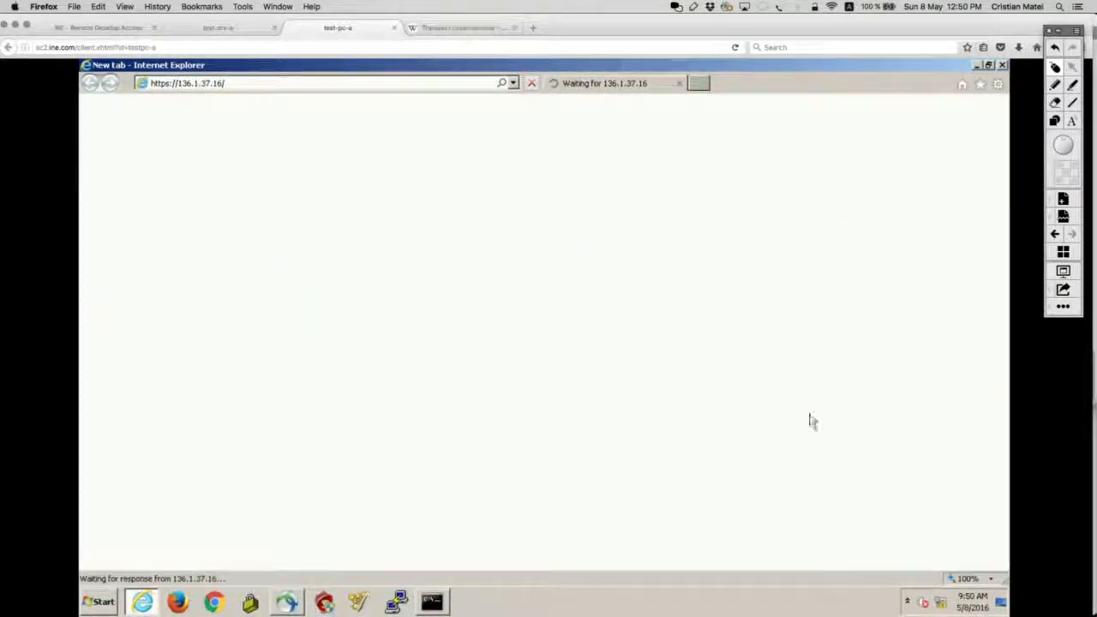
pyautogui.click(909, 602)
pyautogui.click(909, 601)
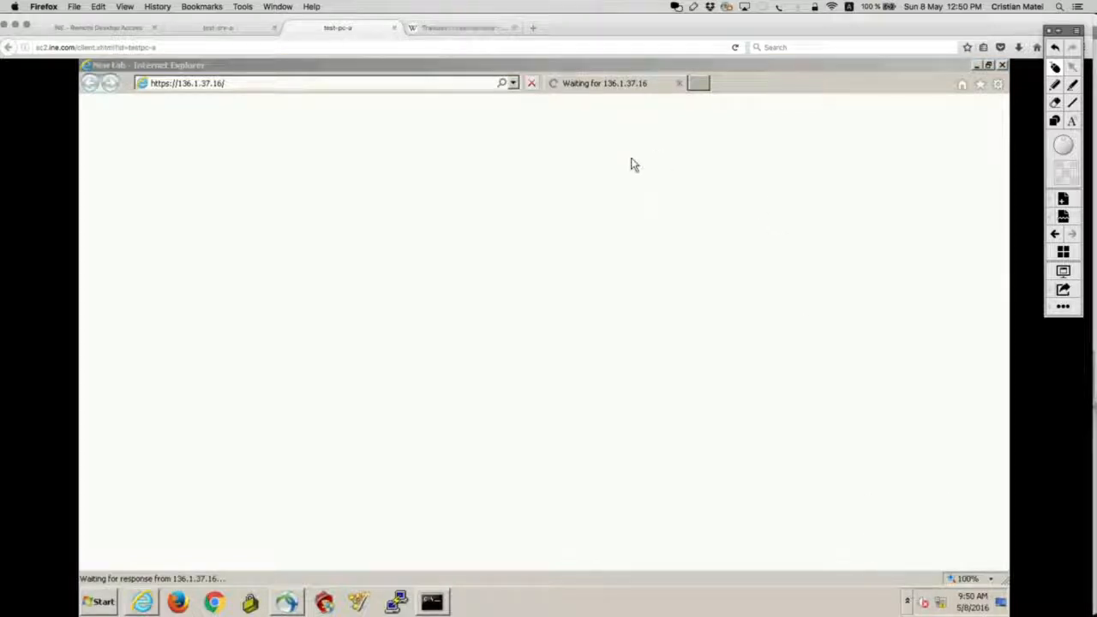
pyautogui.click(432, 604)
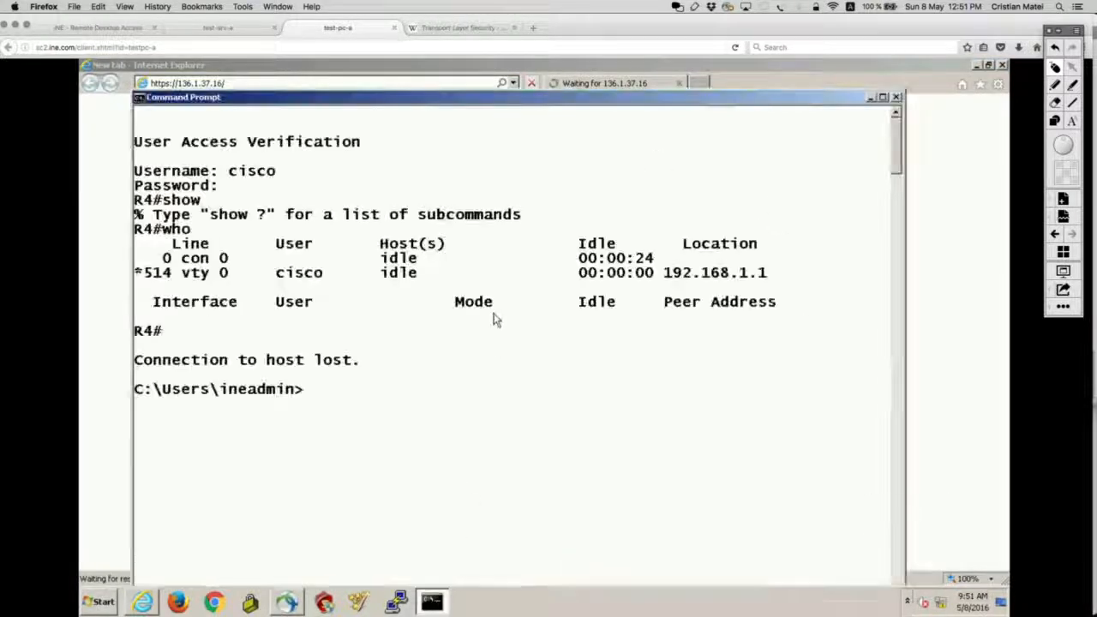
# Ping 136.1.37.16 from the Command Prompt, then minimize it to reveal the certificate warning.
pyautogui.write('ping 136.1.37.16')
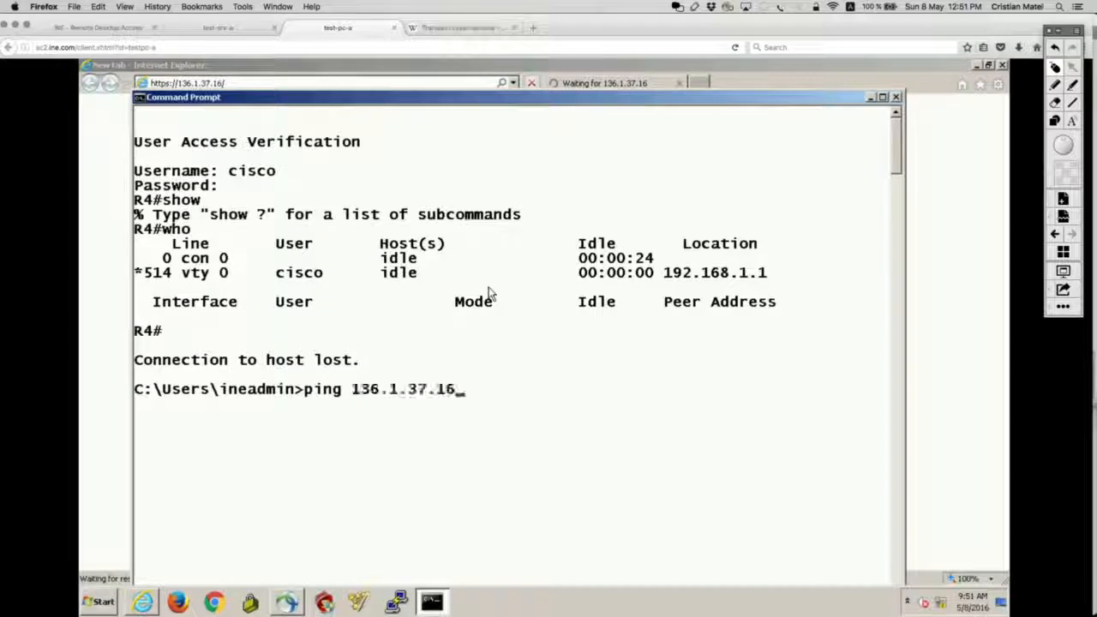
pyautogui.press('Return')
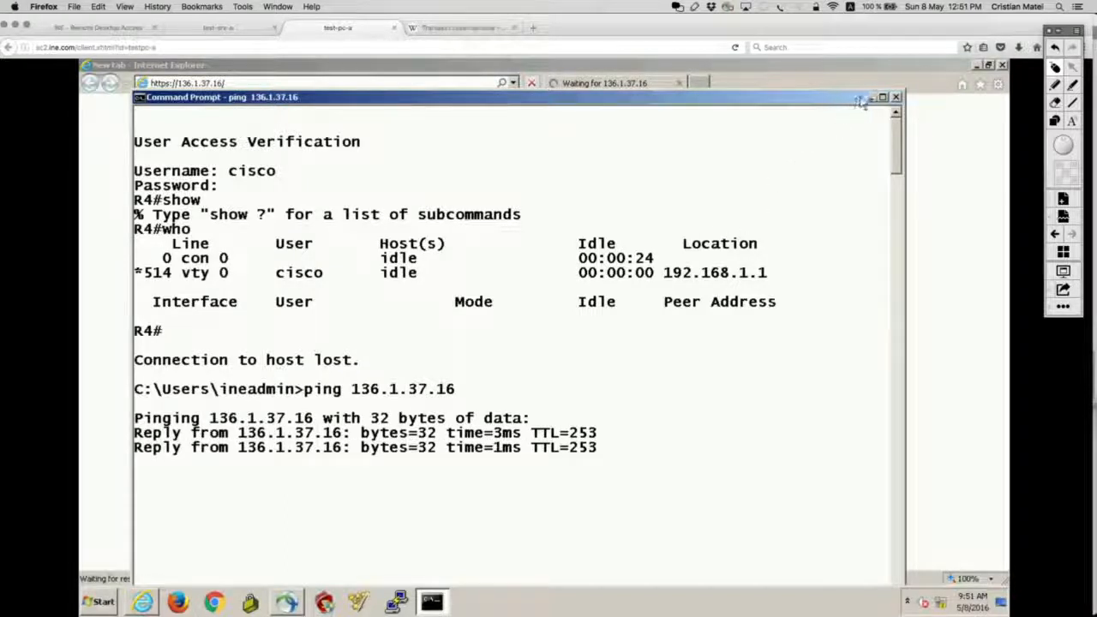
pyautogui.click(870, 97)
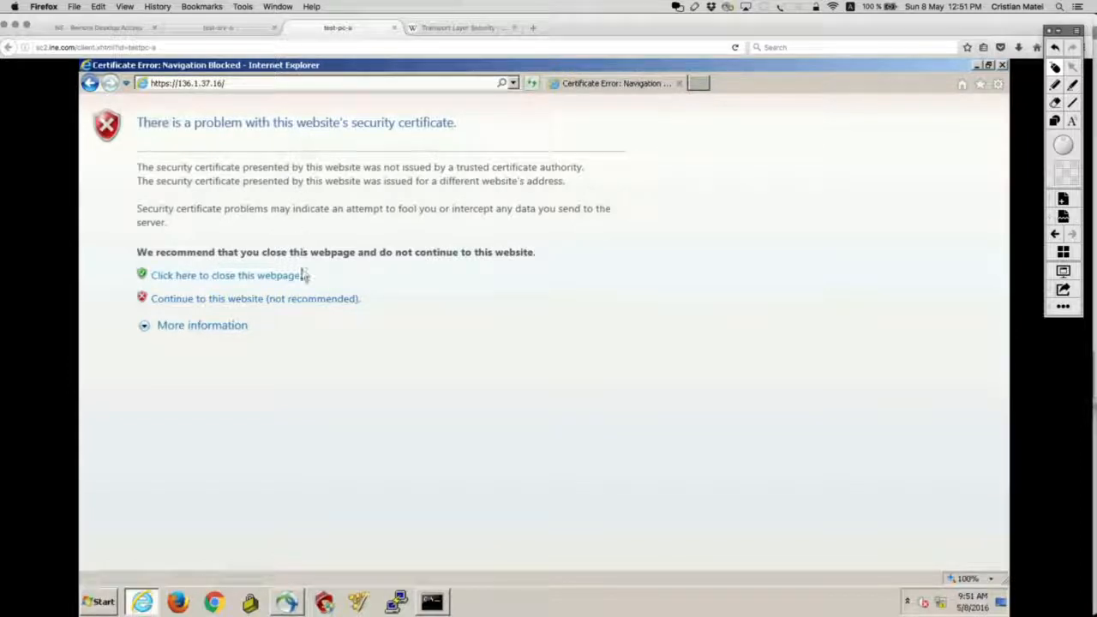
# Continue past the certificate warning and choose the CLIENTLESS_SSL group on the login page.
pyautogui.click(304, 299)
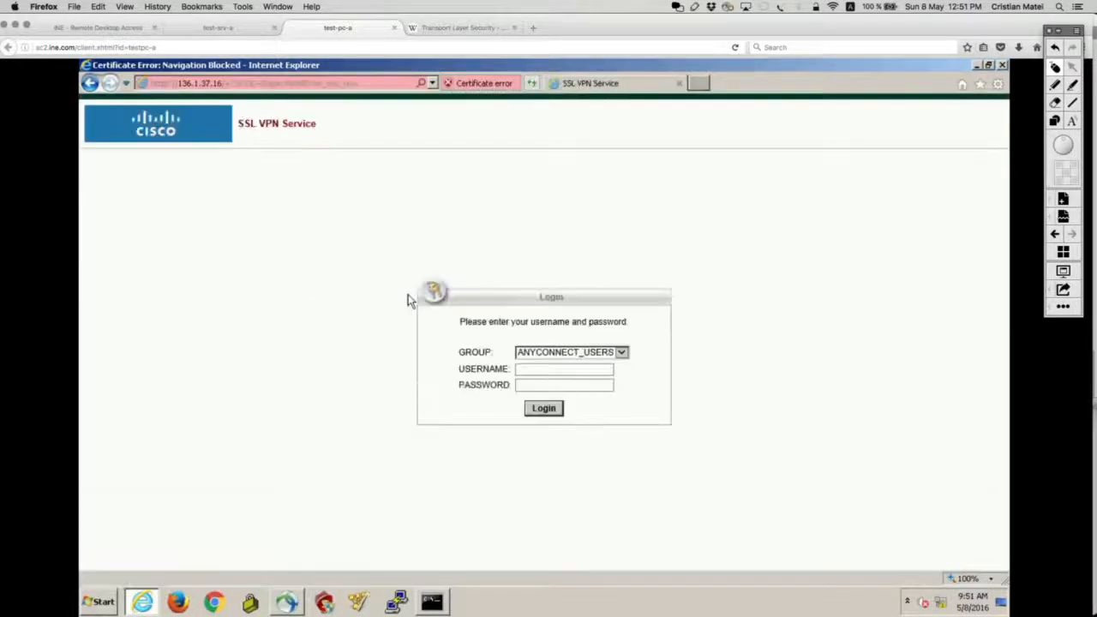
pyautogui.click(622, 352)
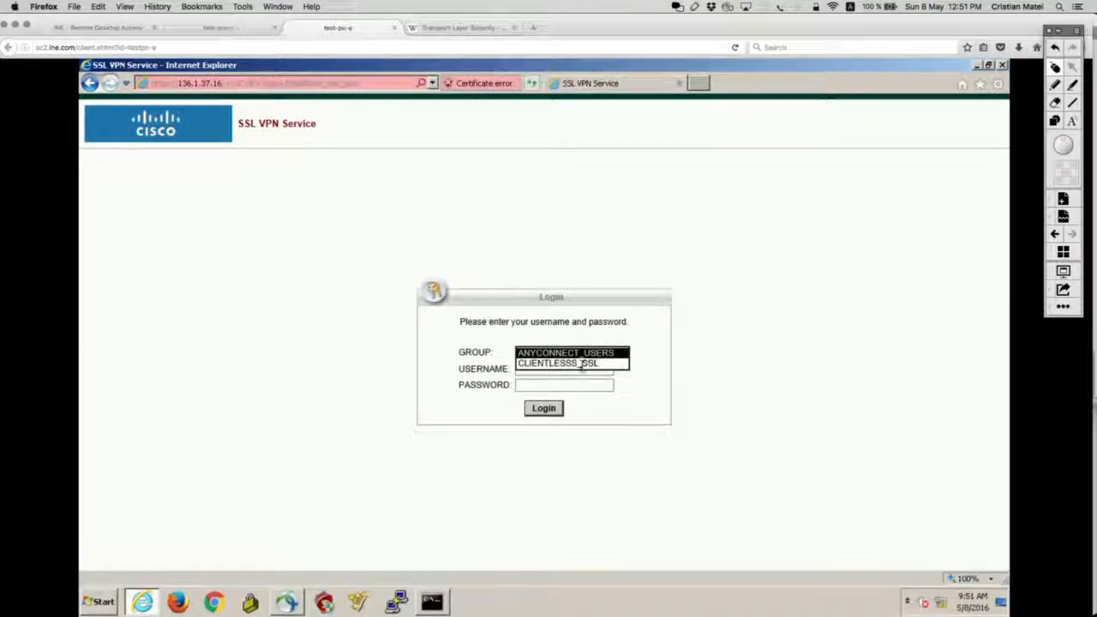
pyautogui.click(582, 366)
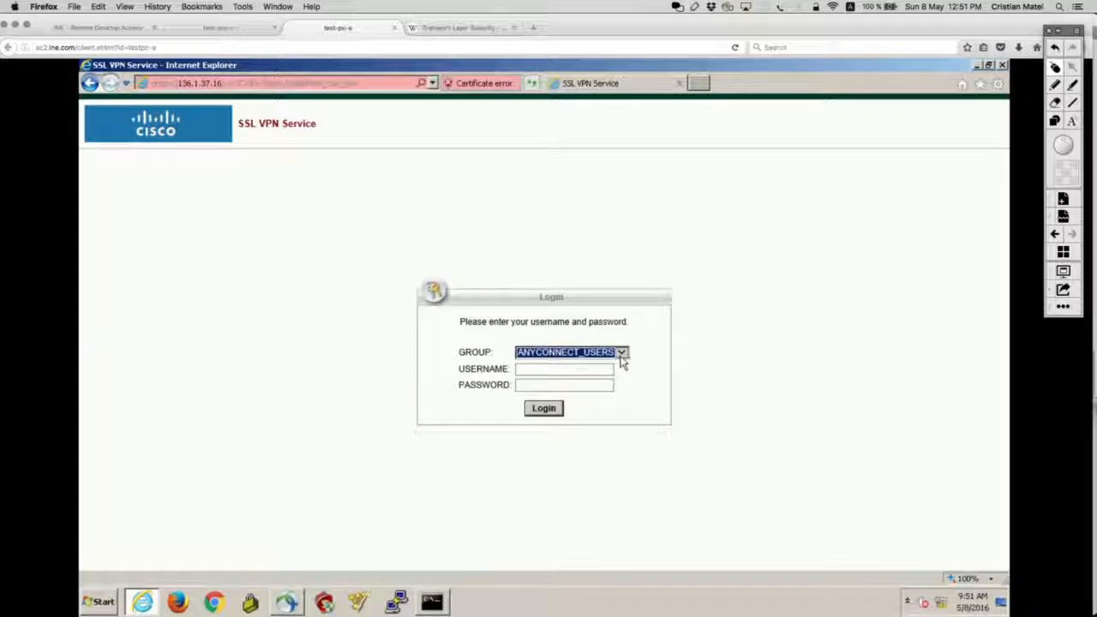
pyautogui.click(622, 354)
pyautogui.click(565, 364)
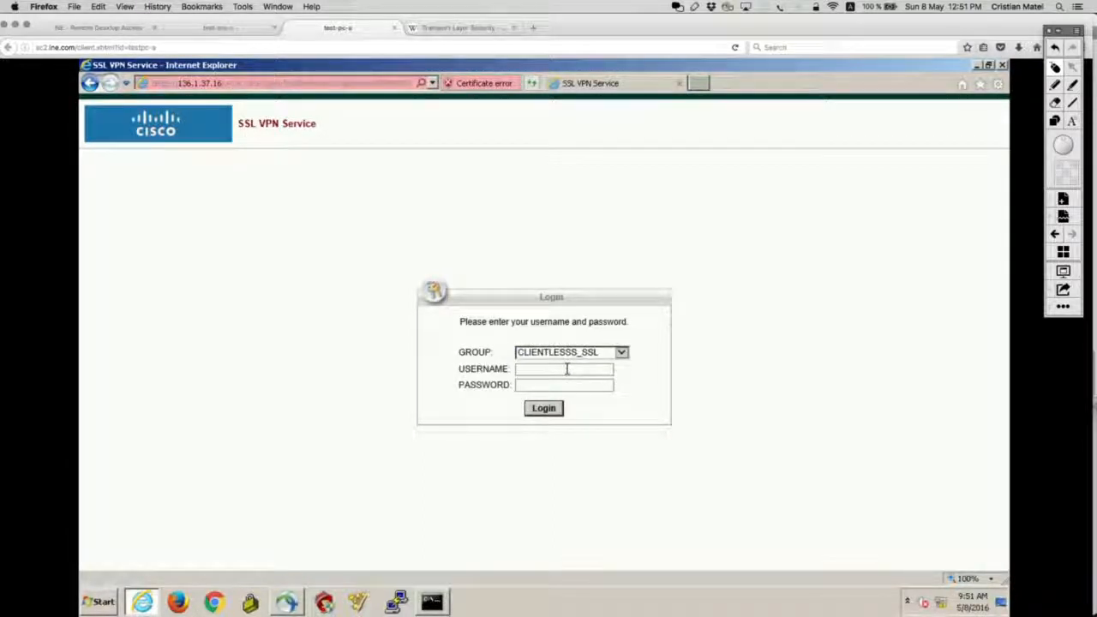
# Log in as sslvpnuser with its password and dismiss the save-password offer.
pyautogui.click(567, 369)
pyautogui.write('ss')
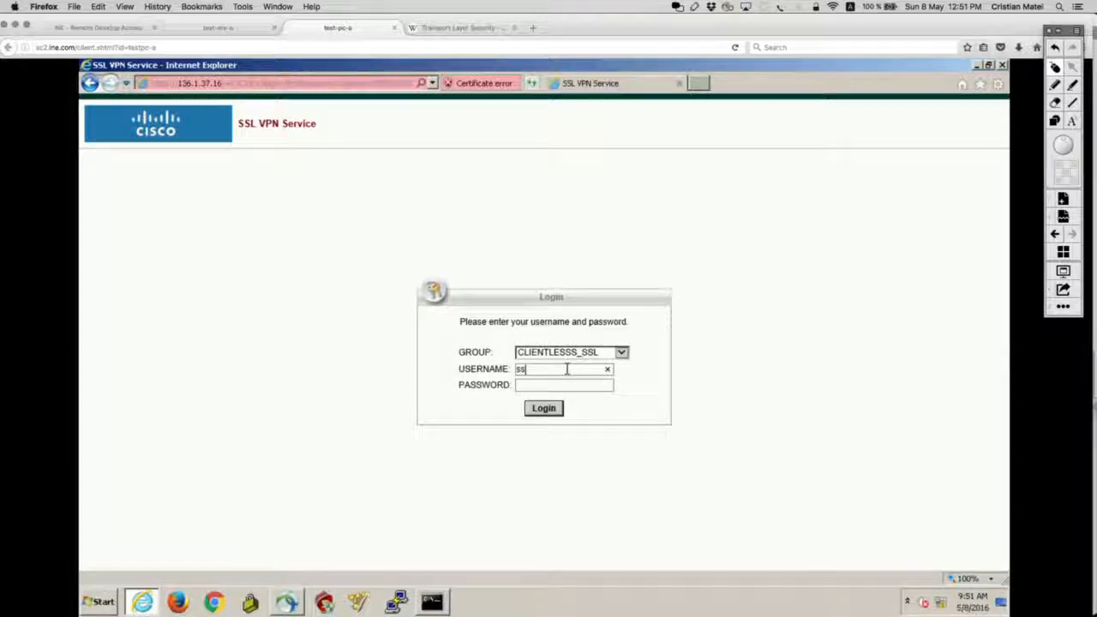
pyautogui.write('lvpnuser')
pyautogui.press('Tab')
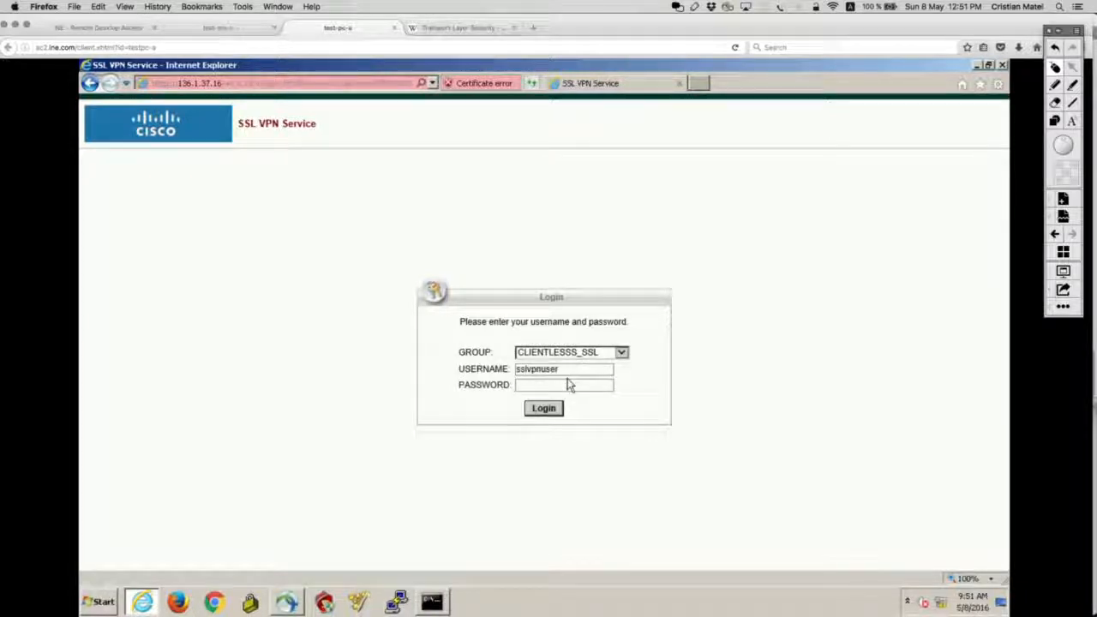
pyautogui.write('cisco')
pyautogui.click(543, 408)
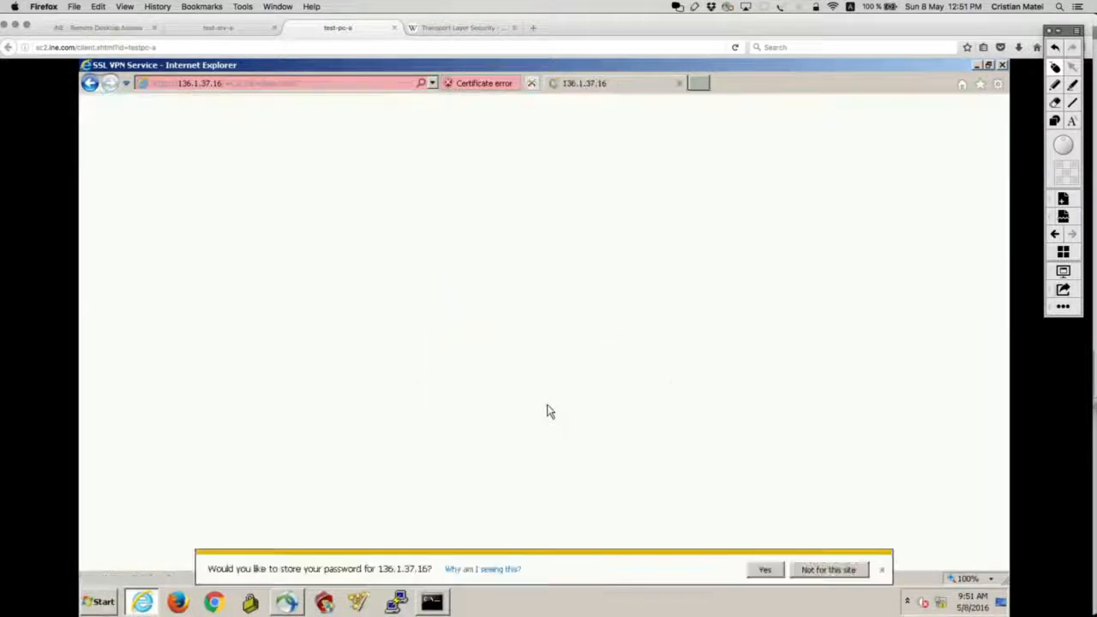
pyautogui.click(881, 569)
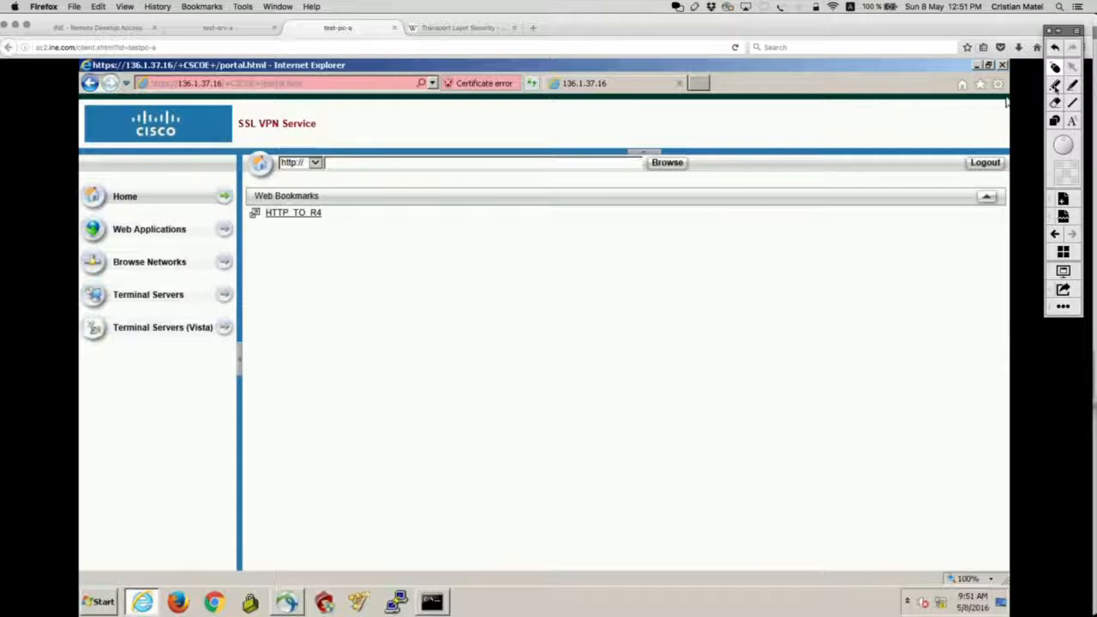
# Mark the Web Bookmarks area with the annotation pen, undo the marks, and exit drawing mode.
pyautogui.click(1055, 85)
pyautogui.moveTo(351, 175)
pyautogui.mouseDown()
pyautogui.moveTo(312, 170)
pyautogui.moveTo(382, 178)
pyautogui.mouseUp()
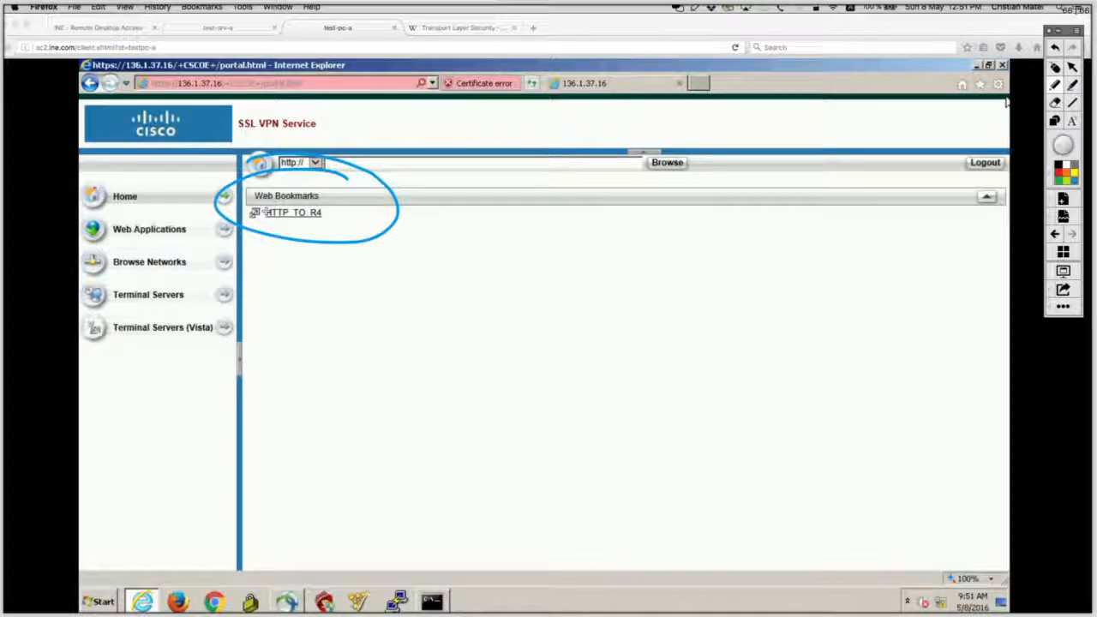
pyautogui.press('super+z')
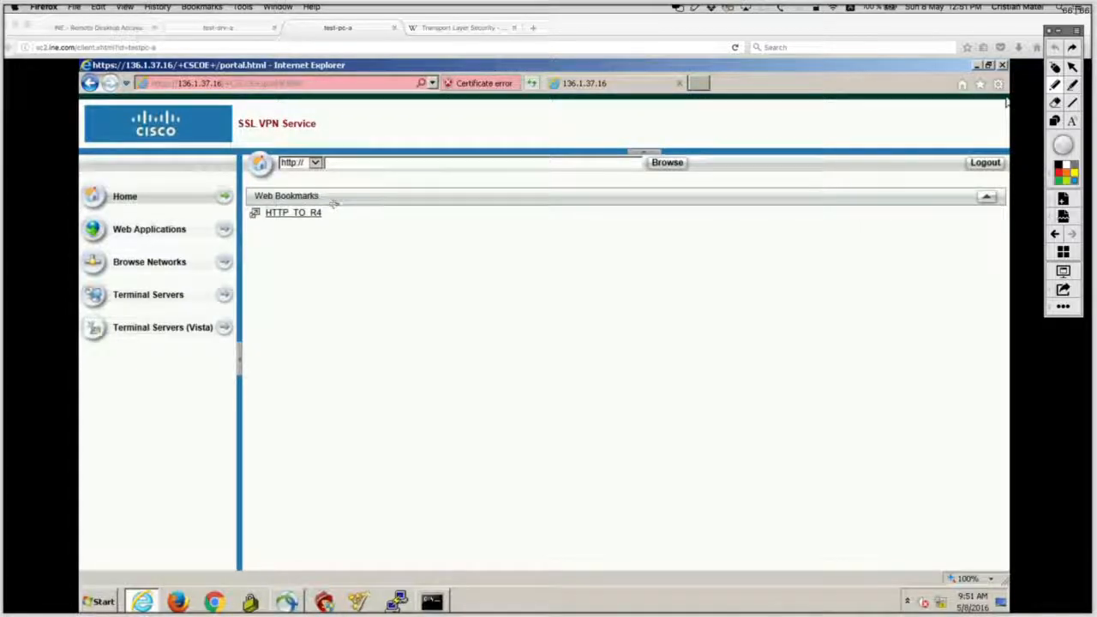
pyautogui.moveTo(334, 203)
pyautogui.mouseDown()
pyautogui.moveTo(259, 205)
pyautogui.moveTo(231, 218)
pyautogui.moveTo(341, 225)
pyautogui.moveTo(347, 210)
pyautogui.moveTo(330, 204)
pyautogui.mouseUp()
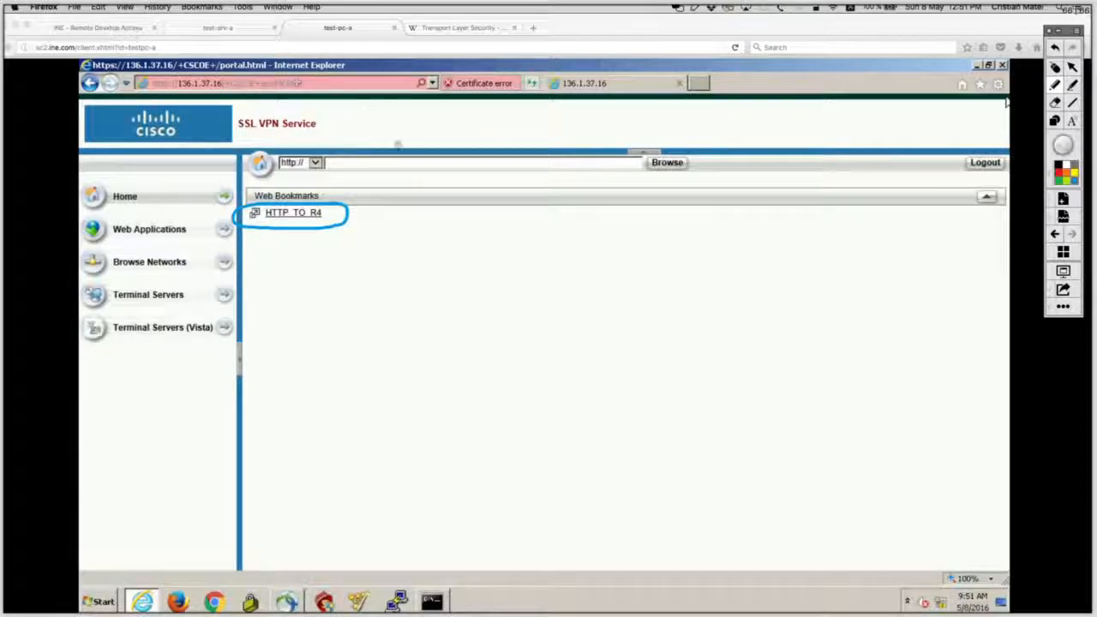
pyautogui.press('super+z')
pyautogui.moveTo(339, 199)
pyautogui.mouseDown()
pyautogui.moveTo(270, 198)
pyautogui.moveTo(233, 214)
pyautogui.moveTo(287, 229)
pyautogui.moveTo(350, 224)
pyautogui.moveTo(353, 211)
pyautogui.moveTo(297, 198)
pyautogui.mouseUp()
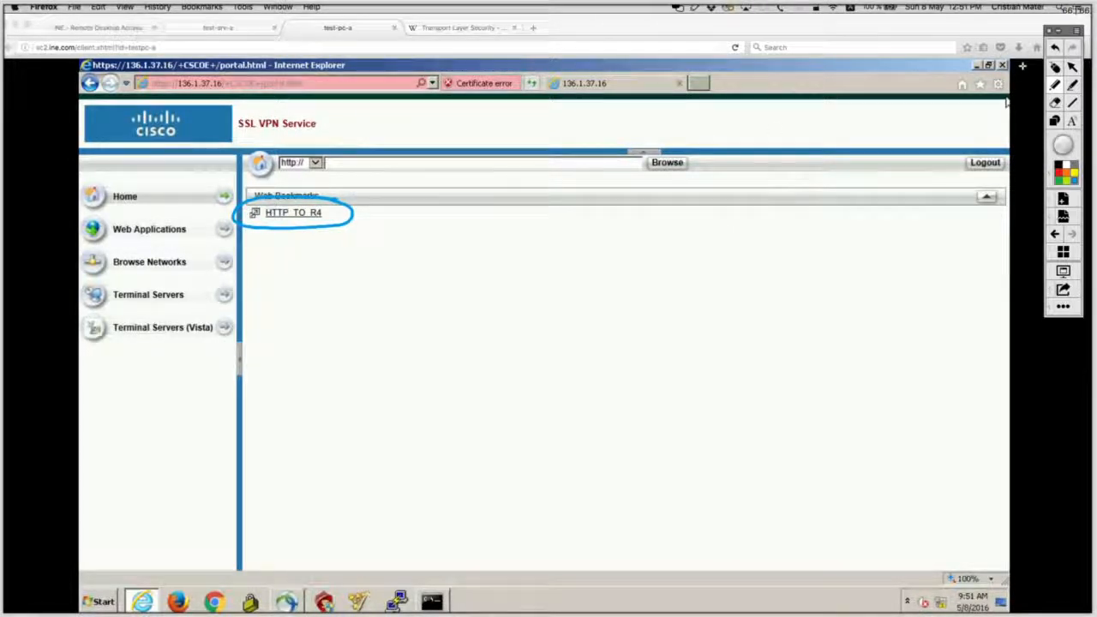
pyautogui.click(1054, 68)
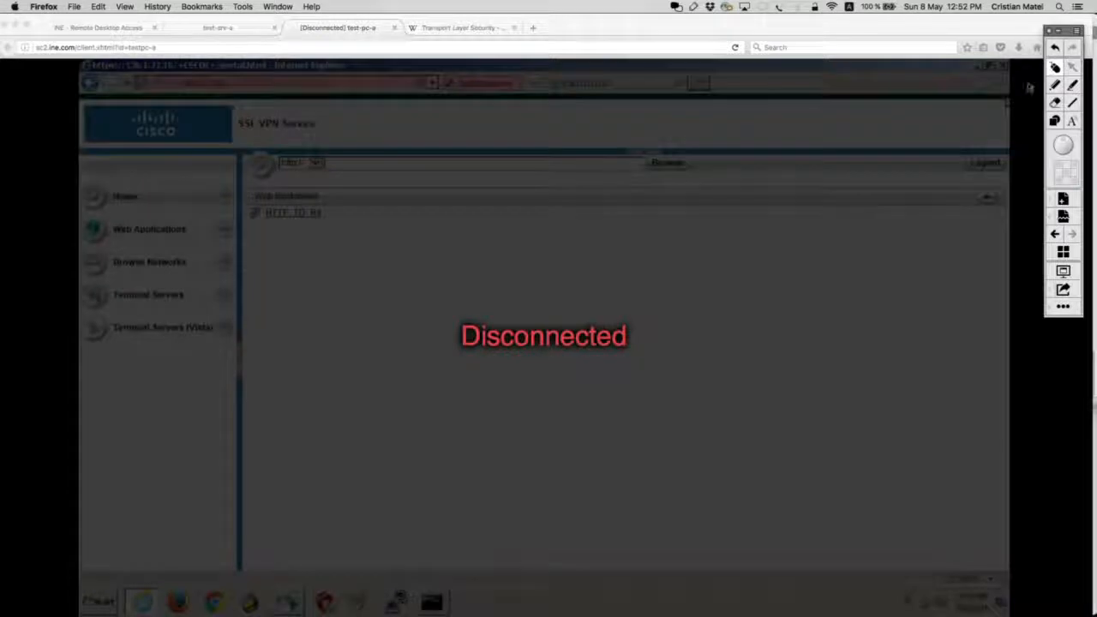
# Reload the remote desktop page to reconnect the test-pc-a session.
pyautogui.click(677, 49)
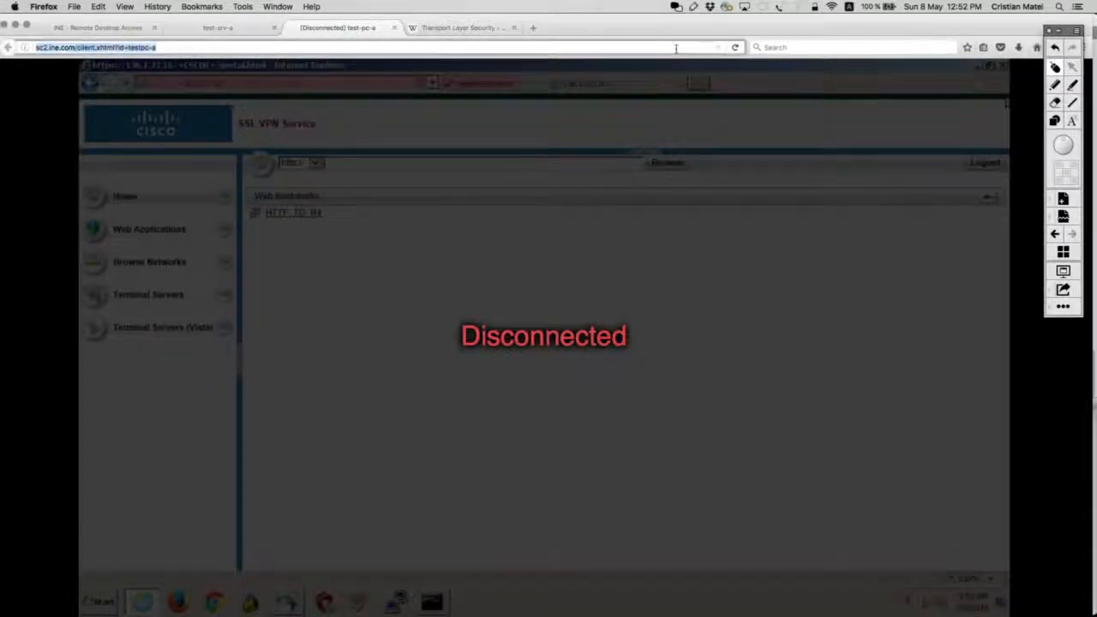
pyautogui.press('Return')
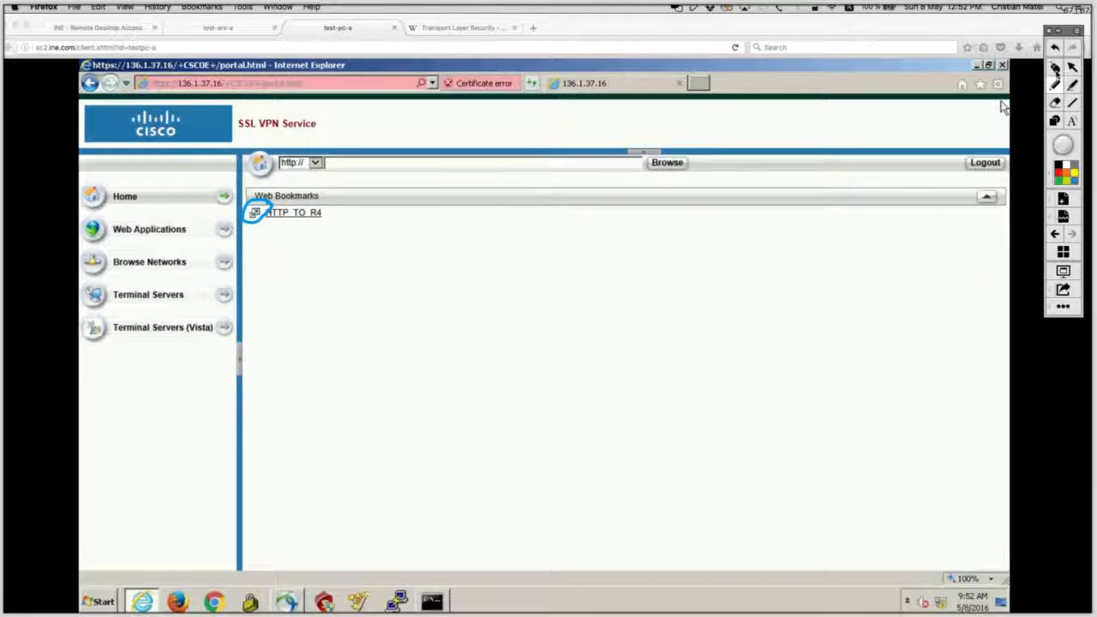
# Open the HTTP_TO_R4 bookmark from the SSL VPN portal in a new window.
pyautogui.click(1055, 68)
pyautogui.click(667, 271)
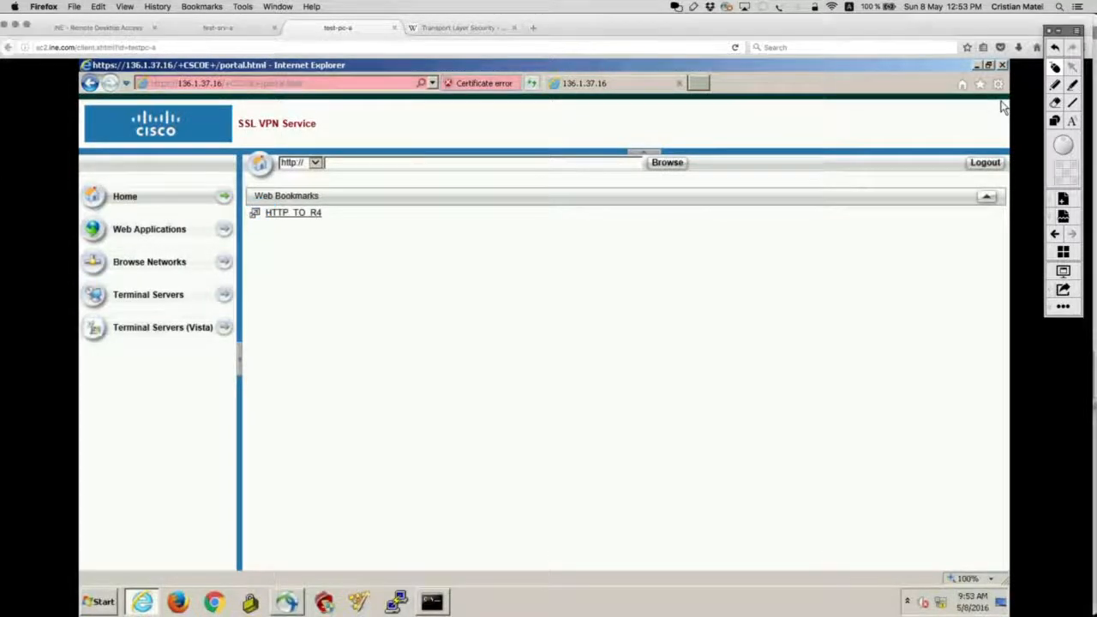
pyautogui.click(254, 214)
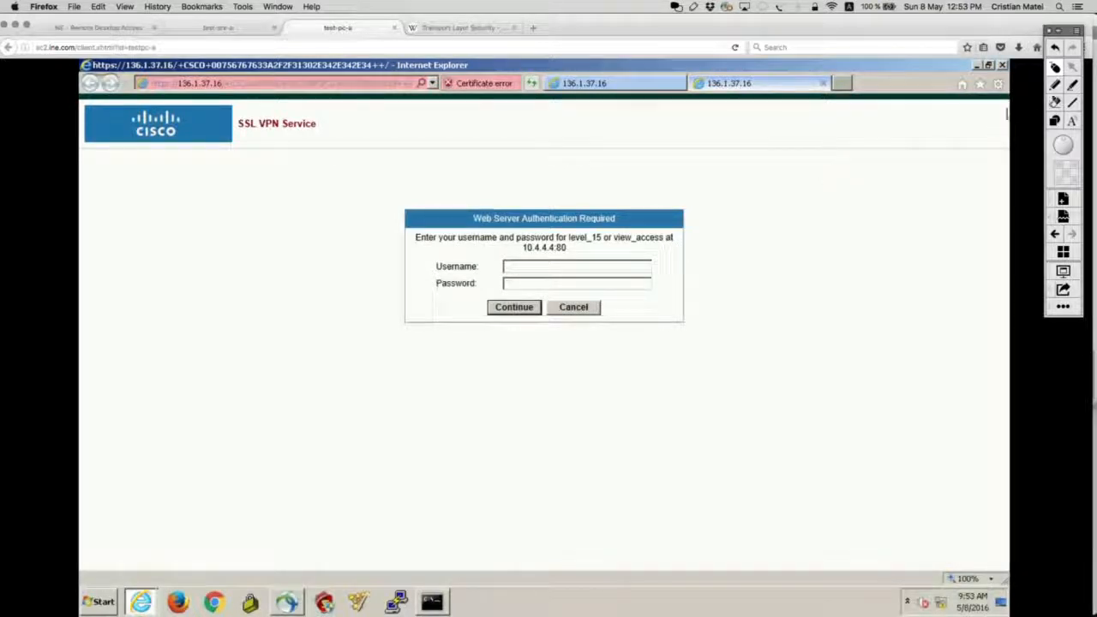
pyautogui.click(1055, 87)
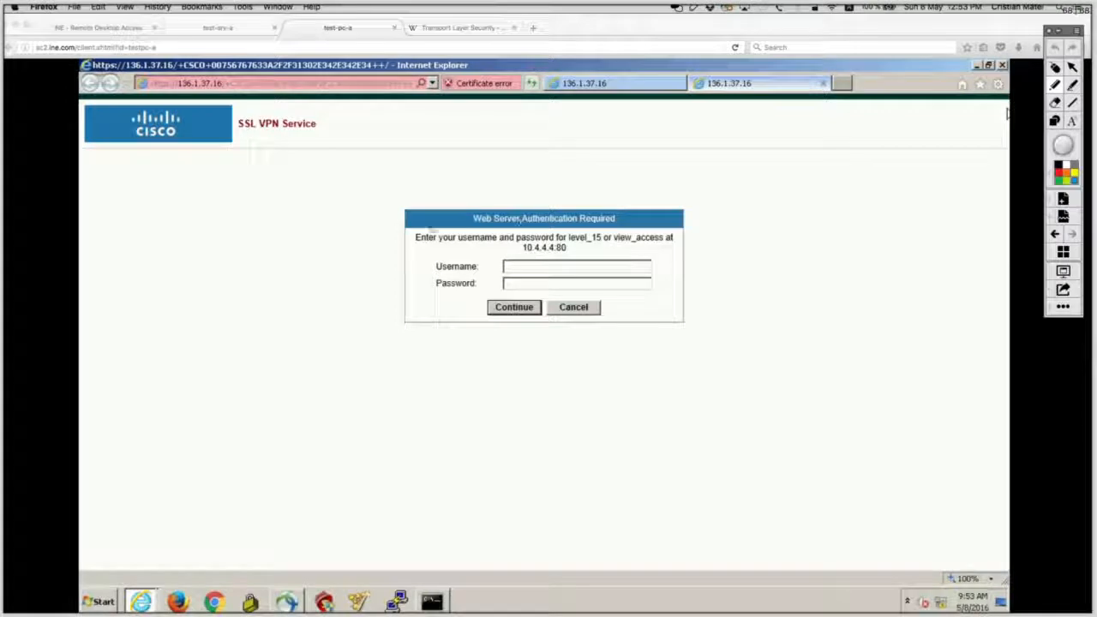
pyautogui.moveTo(448, 225)
pyautogui.mouseDown()
pyautogui.moveTo(524, 276)
pyautogui.moveTo(643, 249)
pyautogui.mouseUp()
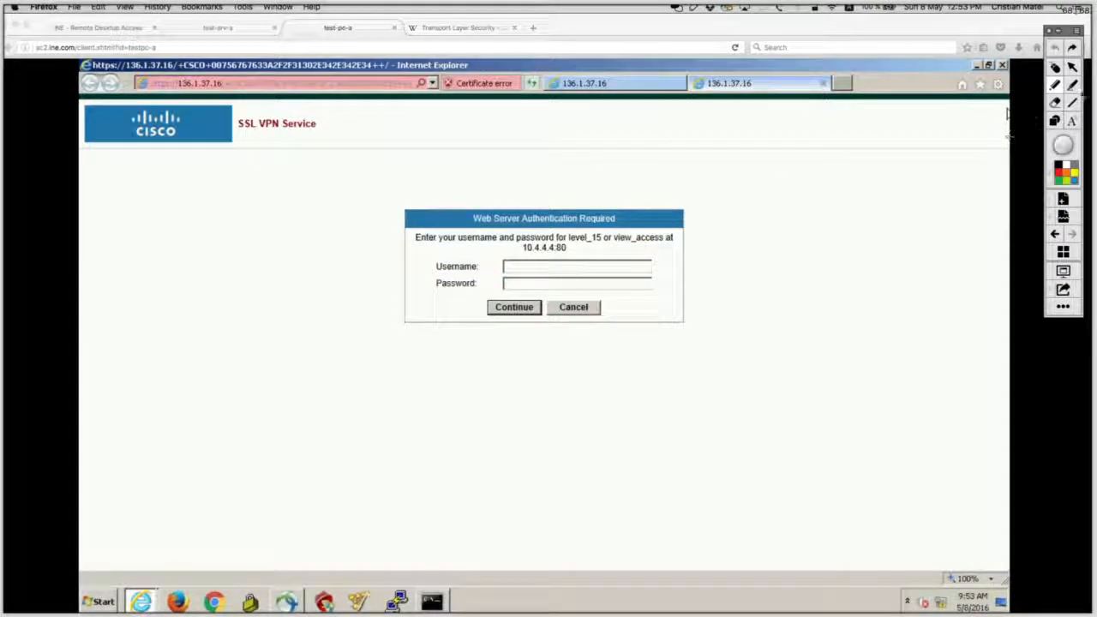
pyautogui.click(1056, 68)
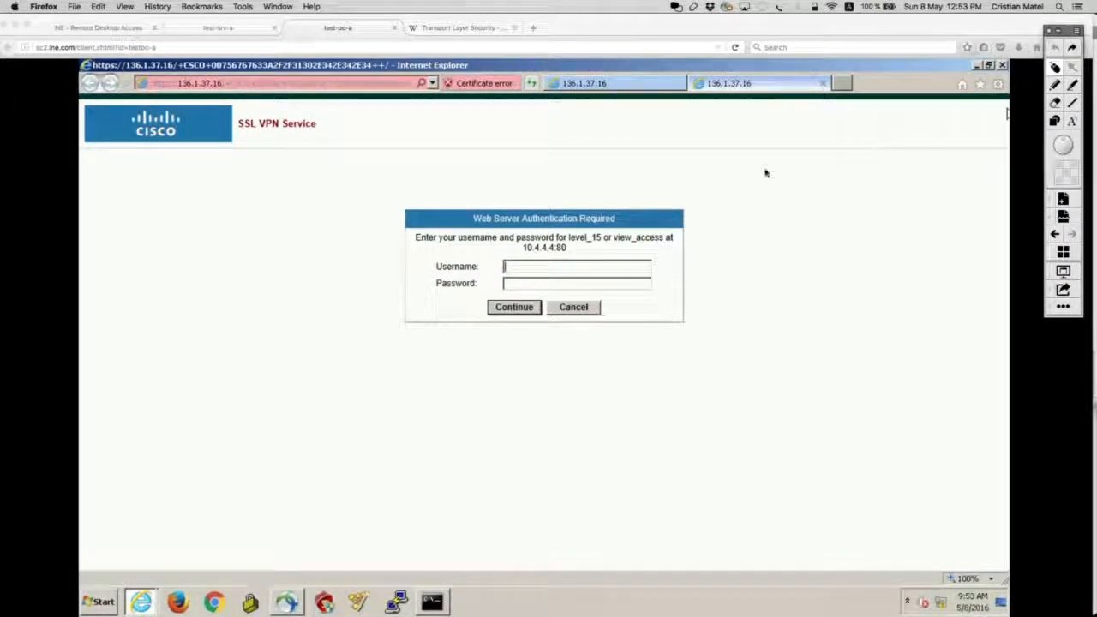
# Log in to R4's web server as r4user with its password and highlight R4's page headings.
pyautogui.click(625, 270)
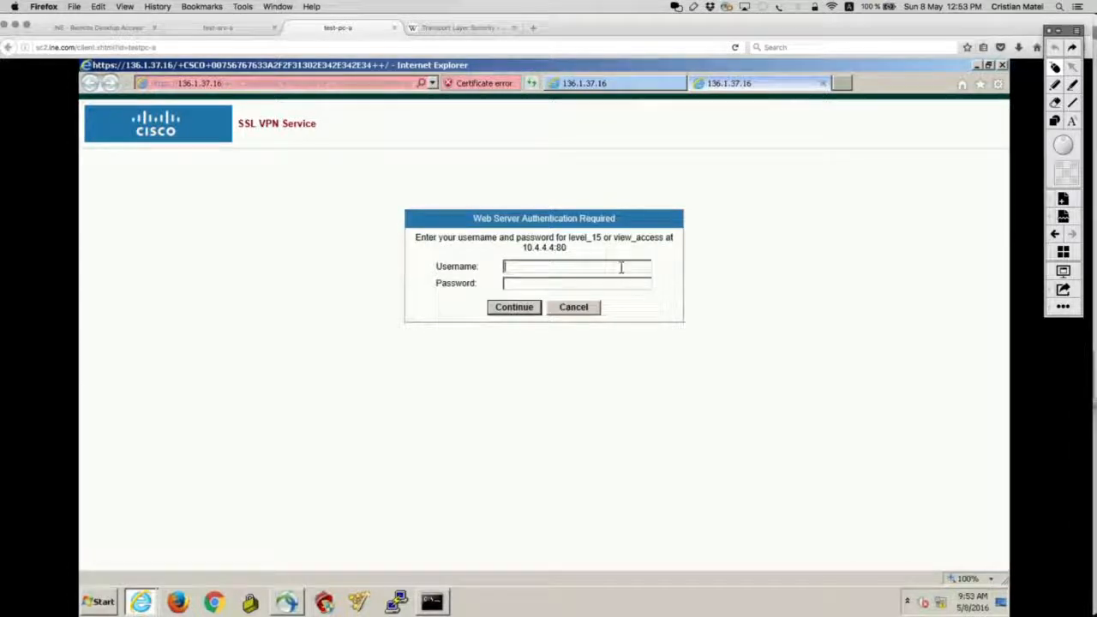
pyautogui.write('r4user')
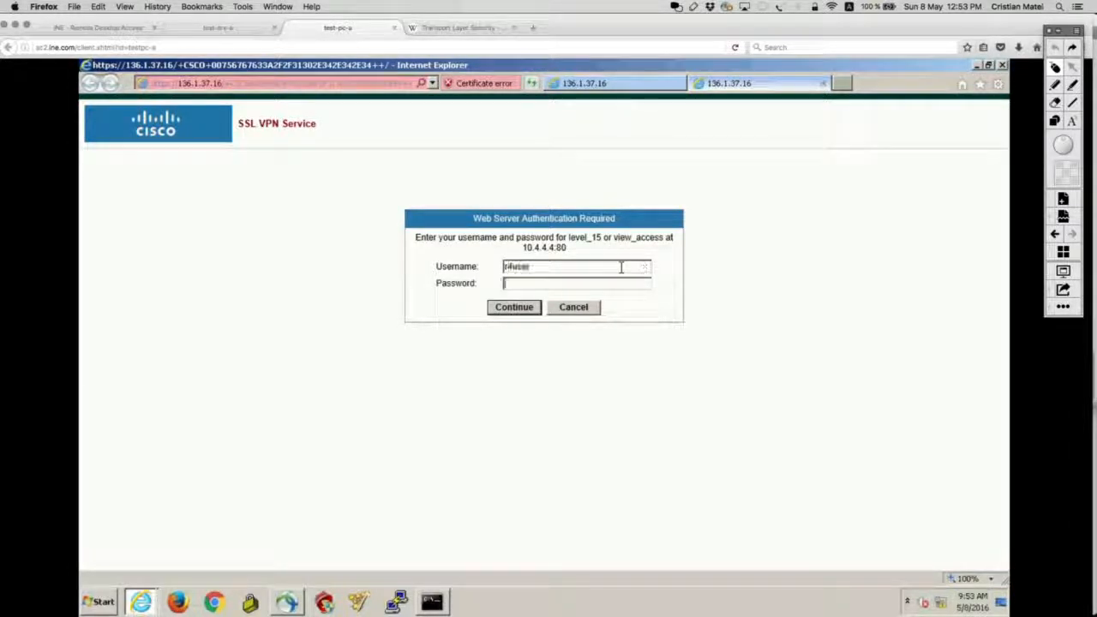
pyautogui.click(586, 282)
pyautogui.write('cisco')
pyautogui.click(514, 307)
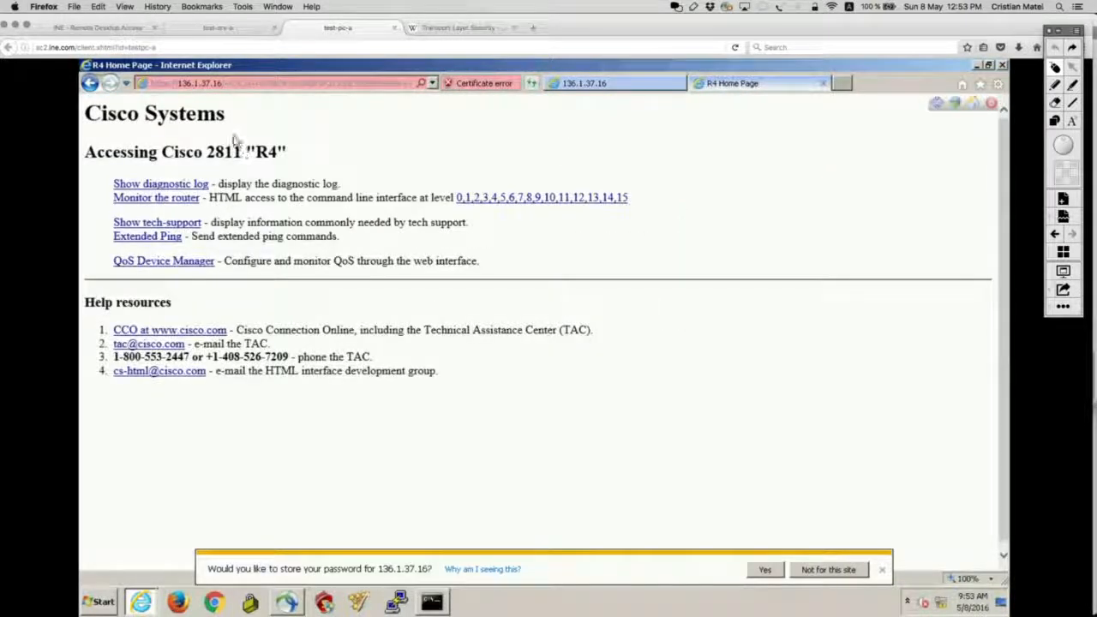
pyautogui.moveTo(97, 135); pyautogui.dragTo(93, 127)
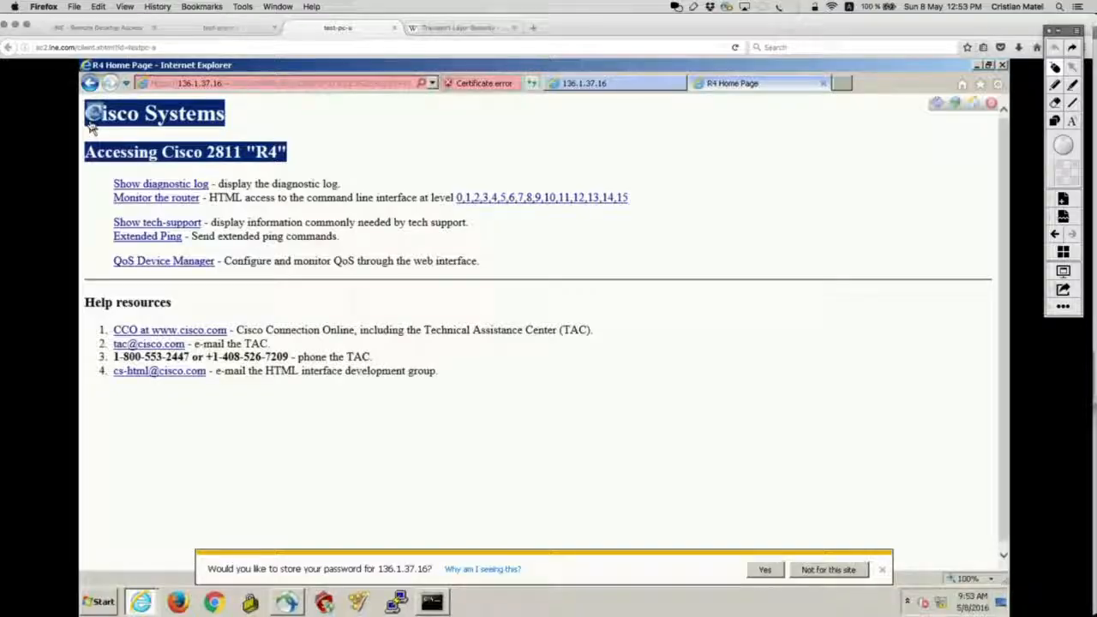
pyautogui.press('super+Tab')
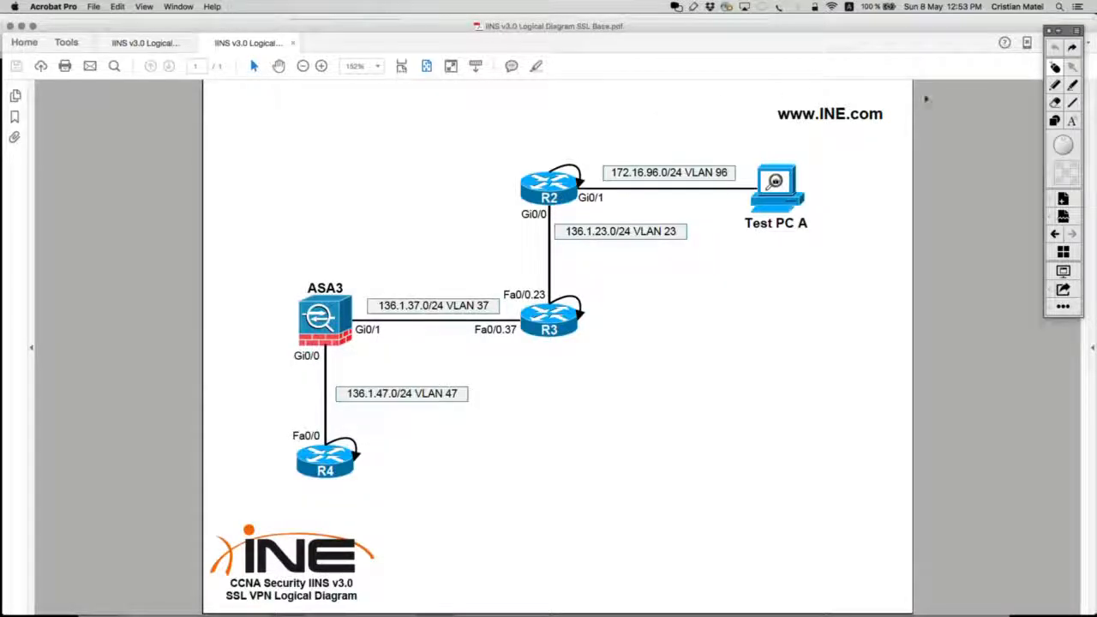
# Sketch the paths from Test PC A to ASA3 and R3 on the diagram, marking ASA3-to-VLAN 23 in red.
pyautogui.click(1053, 124)
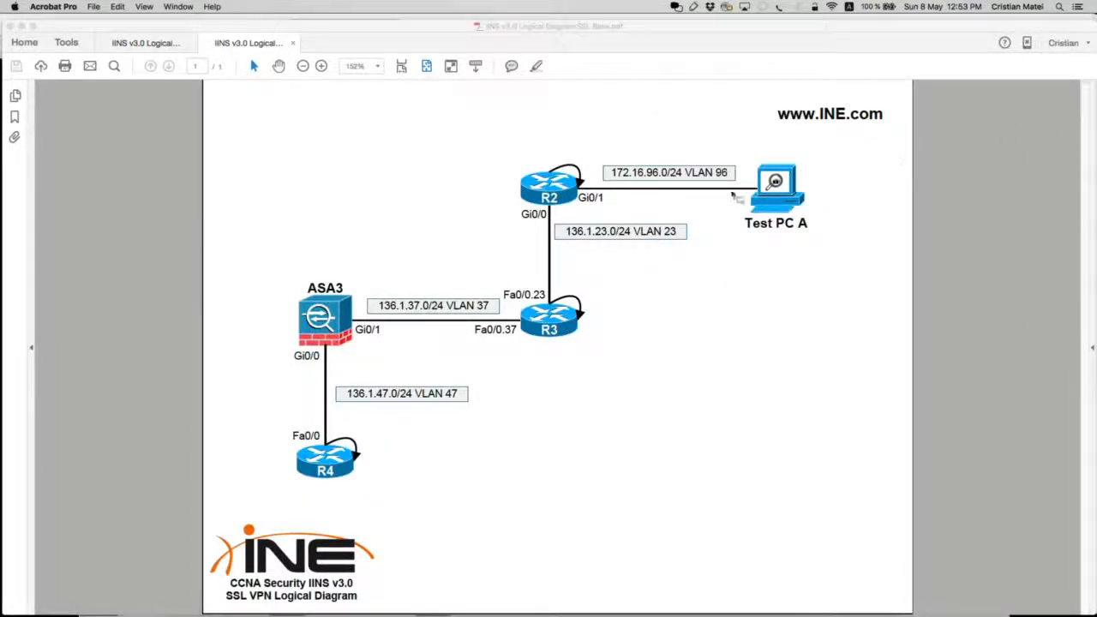
pyautogui.moveTo(738, 143); pyautogui.dragTo(826, 252)
pyautogui.moveTo(288, 269); pyautogui.dragTo(387, 369)
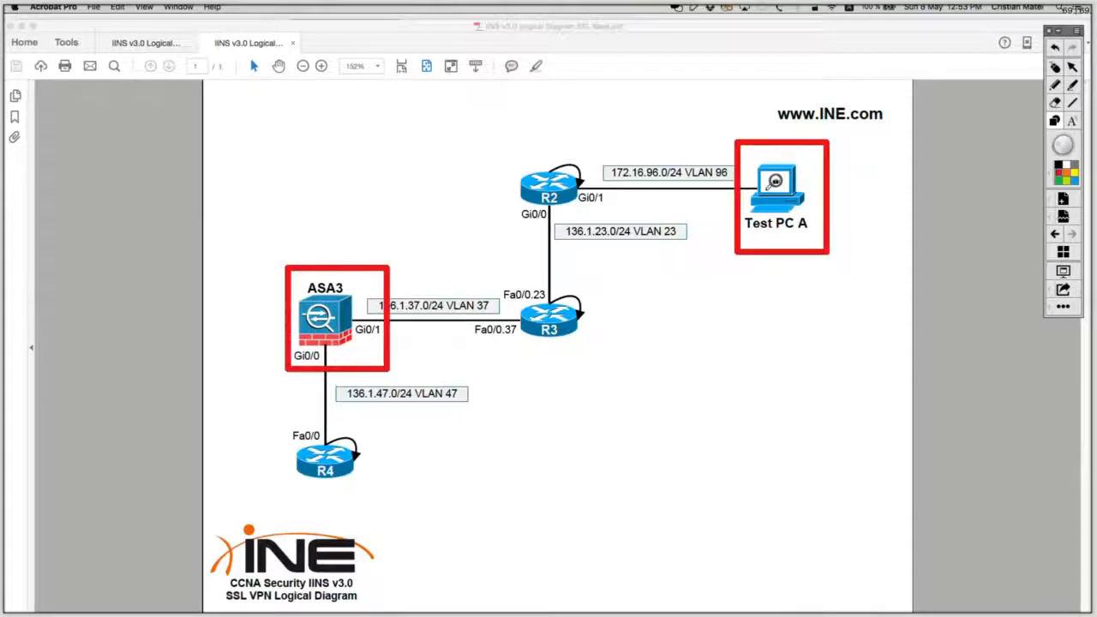
pyautogui.click(1054, 85)
pyautogui.moveTo(451, 279); pyautogui.dragTo(734, 198)
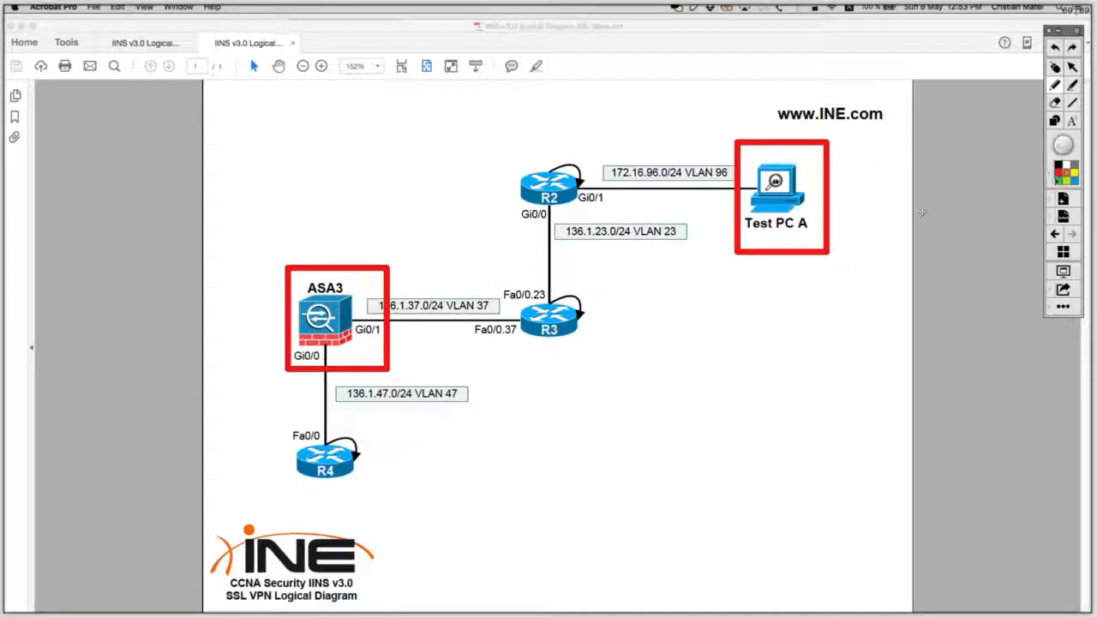
pyautogui.moveTo(497, 288)
pyautogui.mouseDown()
pyautogui.moveTo(672, 214)
pyautogui.moveTo(677, 253)
pyautogui.moveTo(441, 272)
pyautogui.mouseUp()
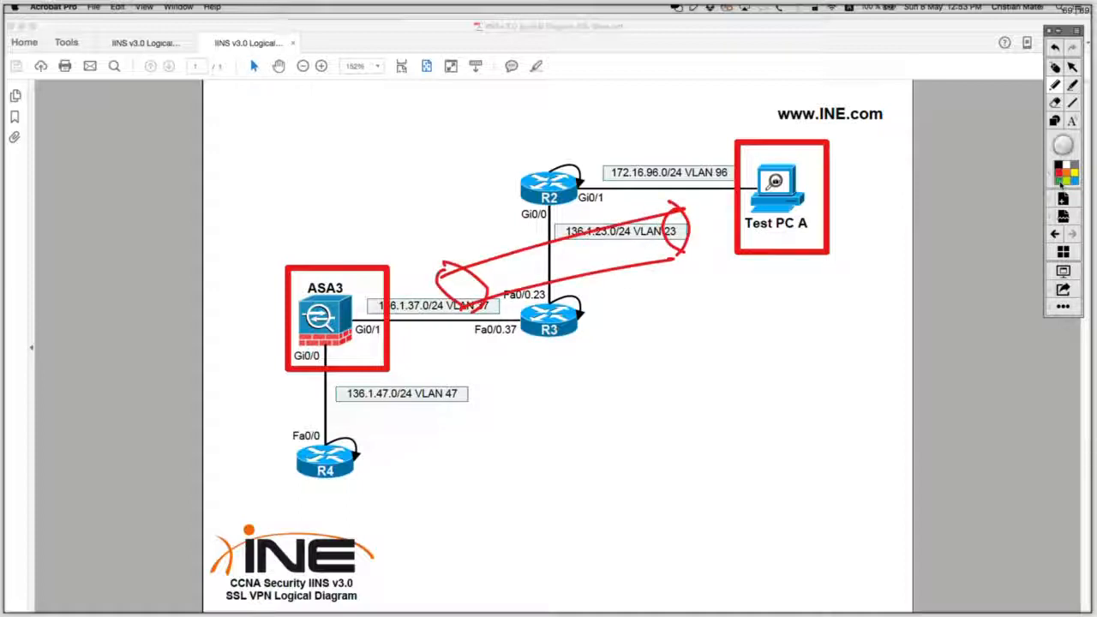
pyautogui.moveTo(752, 190); pyautogui.dragTo(485, 266)
pyautogui.moveTo(806, 179)
pyautogui.mouseDown()
pyautogui.moveTo(362, 309)
pyautogui.moveTo(382, 324)
pyautogui.mouseUp()
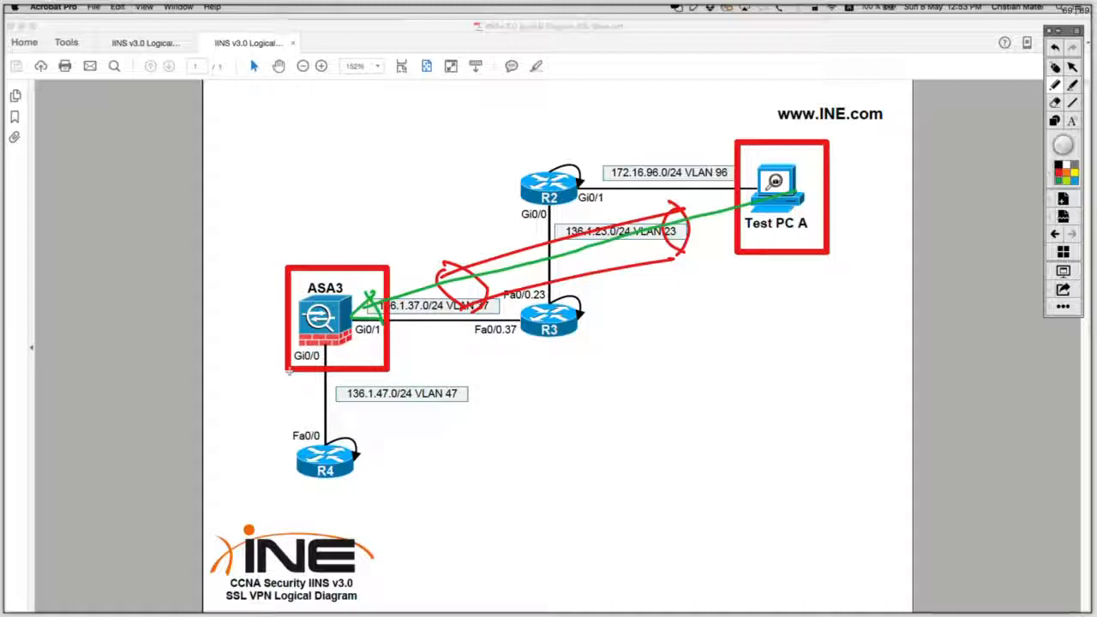
# Trace ASA3 down to R4 via Gi0/0 and Gi0/1, circle VLAN 47 (136.1.47.0/24), then clear all markup.
pyautogui.moveTo(262, 350)
pyautogui.mouseDown()
pyautogui.moveTo(259, 437)
pyautogui.moveTo(266, 450)
pyautogui.moveTo(286, 435)
pyautogui.mouseUp()
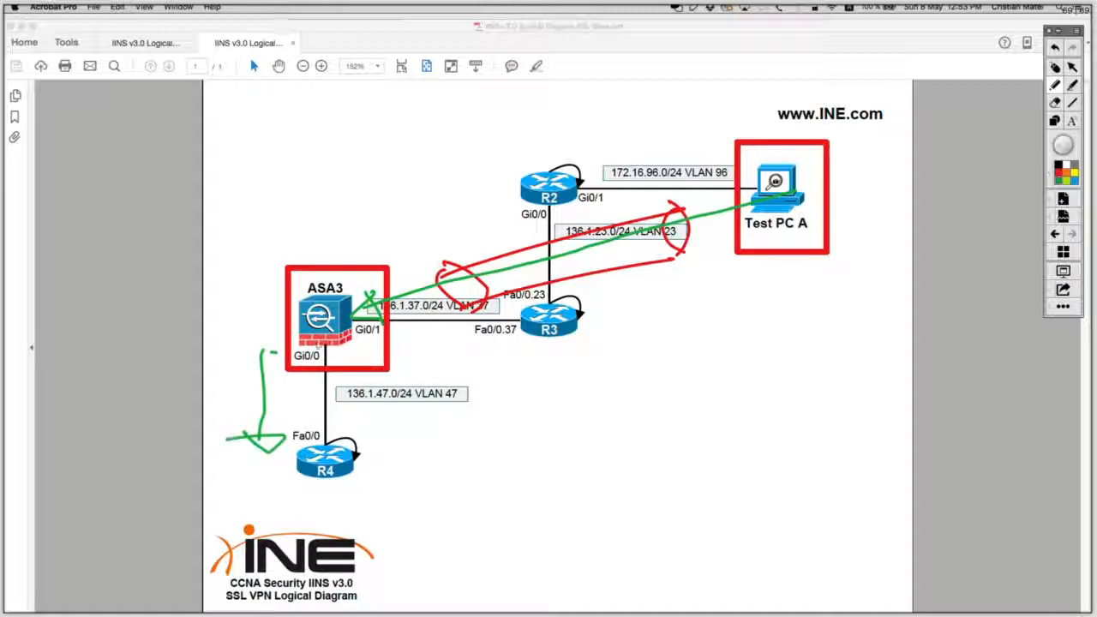
pyautogui.moveTo(268, 358)
pyautogui.mouseDown()
pyautogui.moveTo(300, 341)
pyautogui.moveTo(340, 346)
pyautogui.mouseUp()
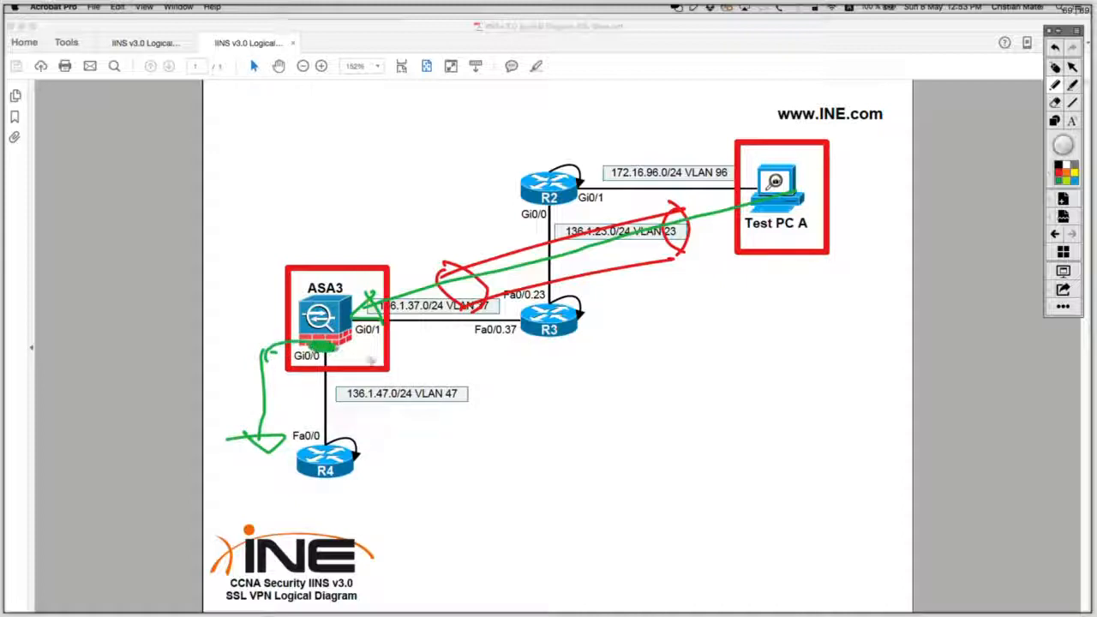
pyautogui.moveTo(471, 371); pyautogui.dragTo(500, 412)
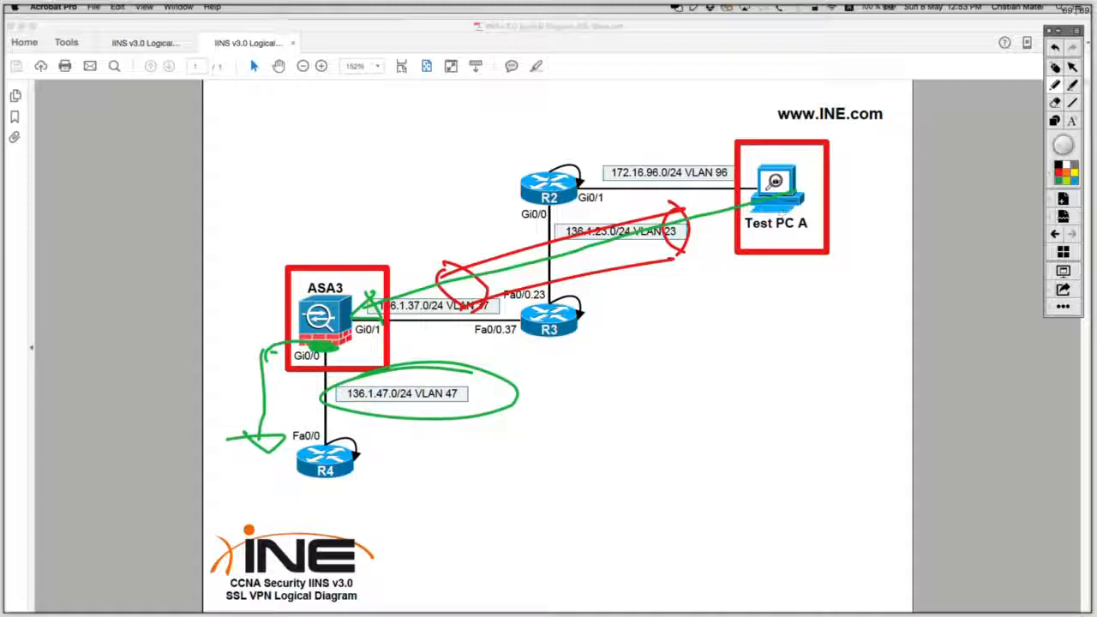
pyautogui.click(1055, 67)
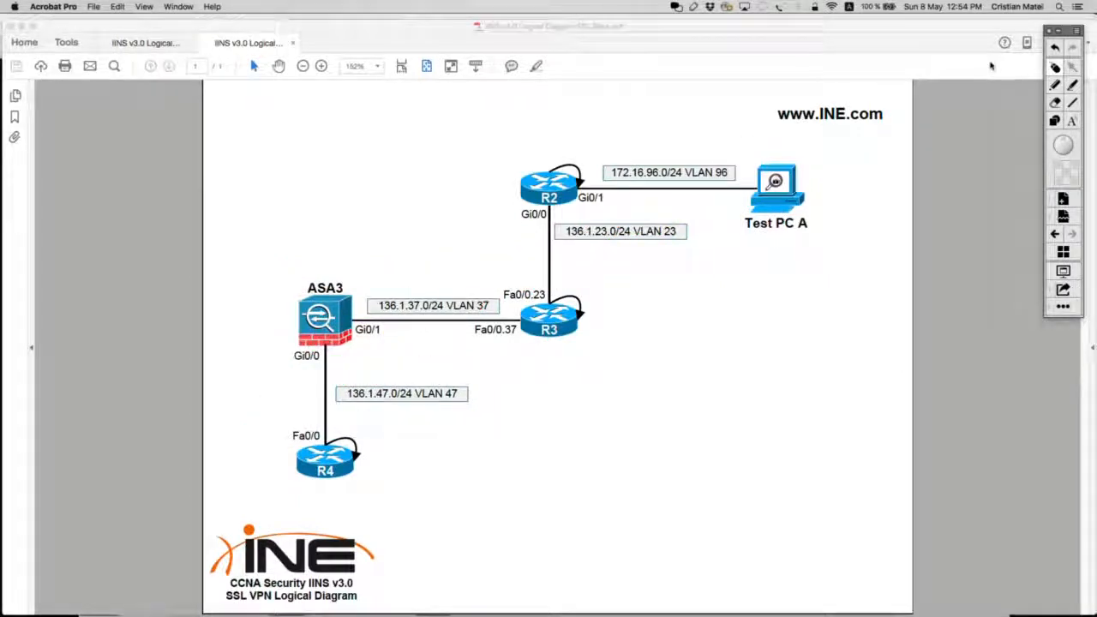
pyautogui.press('super+Tab')
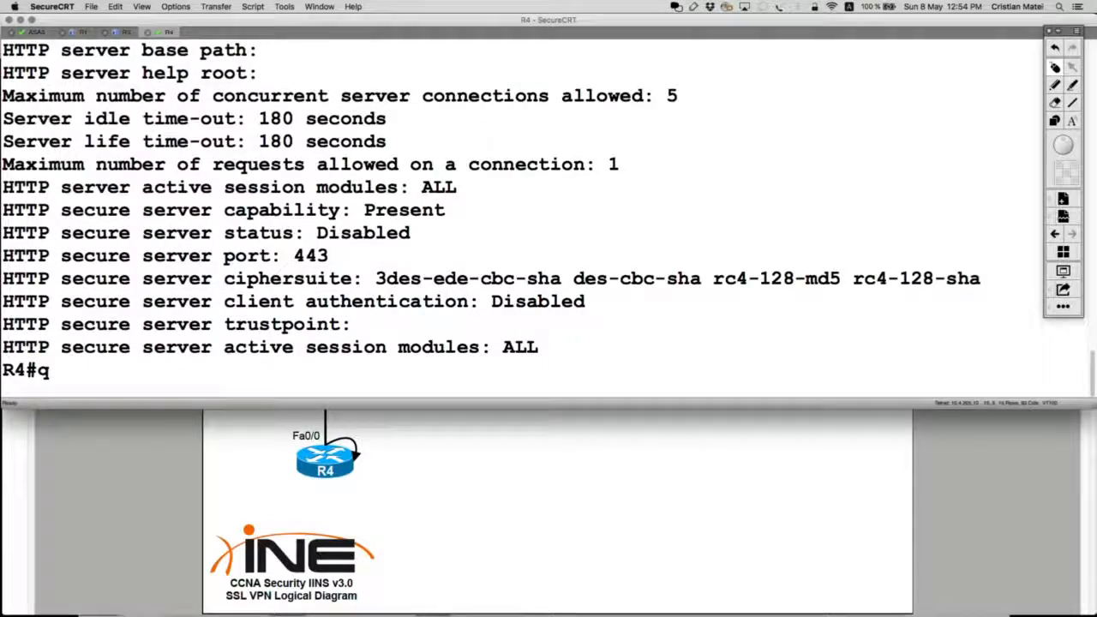
# On R4, run show ip http server connection to list current HTTP connections.
pyautogui.press('BackSpace')
pyautogui.write('show i')
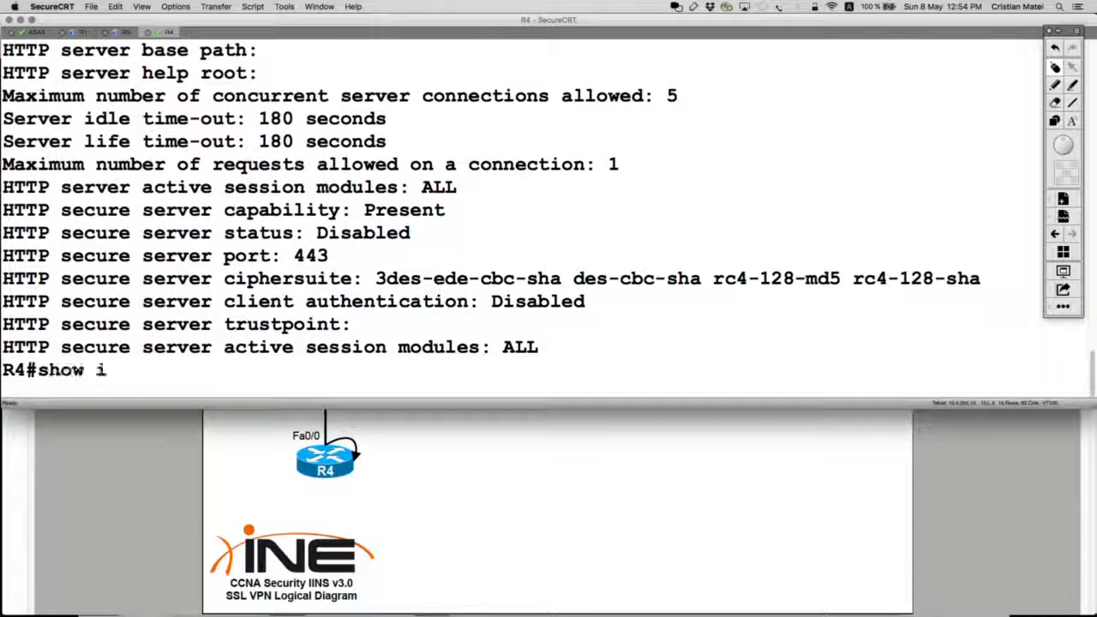
pyautogui.write('p bhtt')
pyautogui.press('Tab')
pyautogui.press('BackSpace')
pyautogui.press('BackSpace')
pyautogui.press('BackSpace')
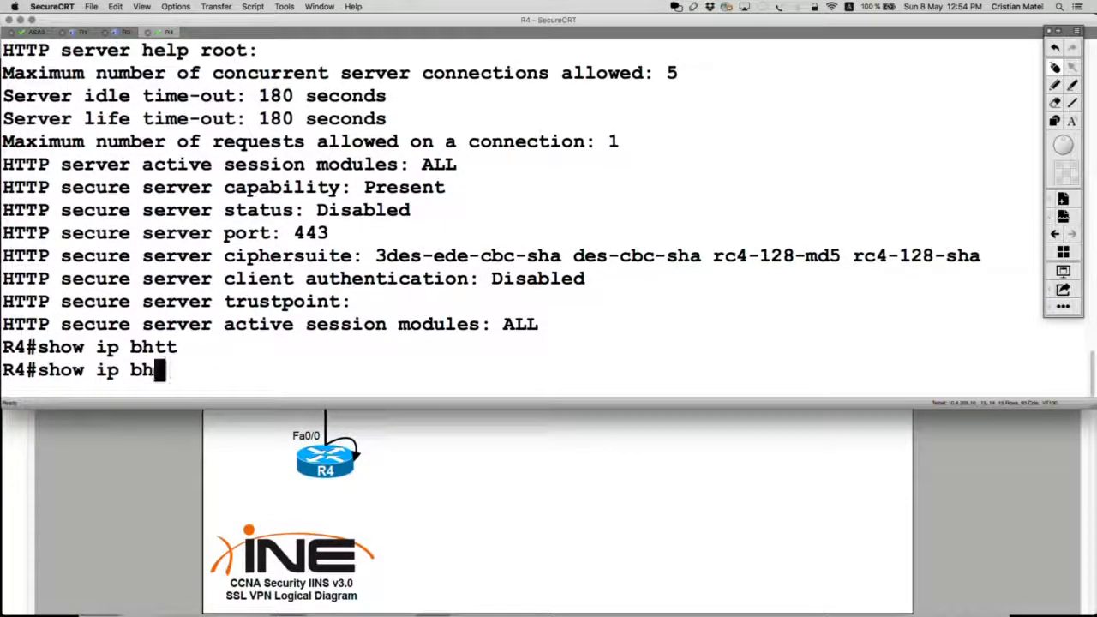
pyautogui.write('htt')
pyautogui.press('Tab')
pyautogui.write('ser')
pyautogui.press('Tab')
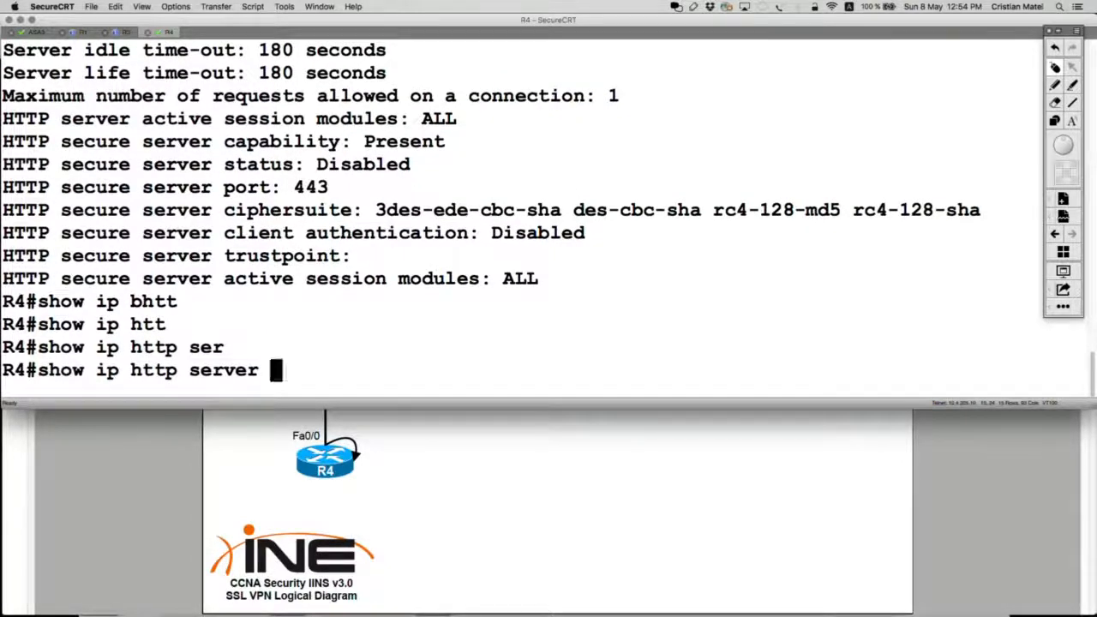
pyautogui.write('?')
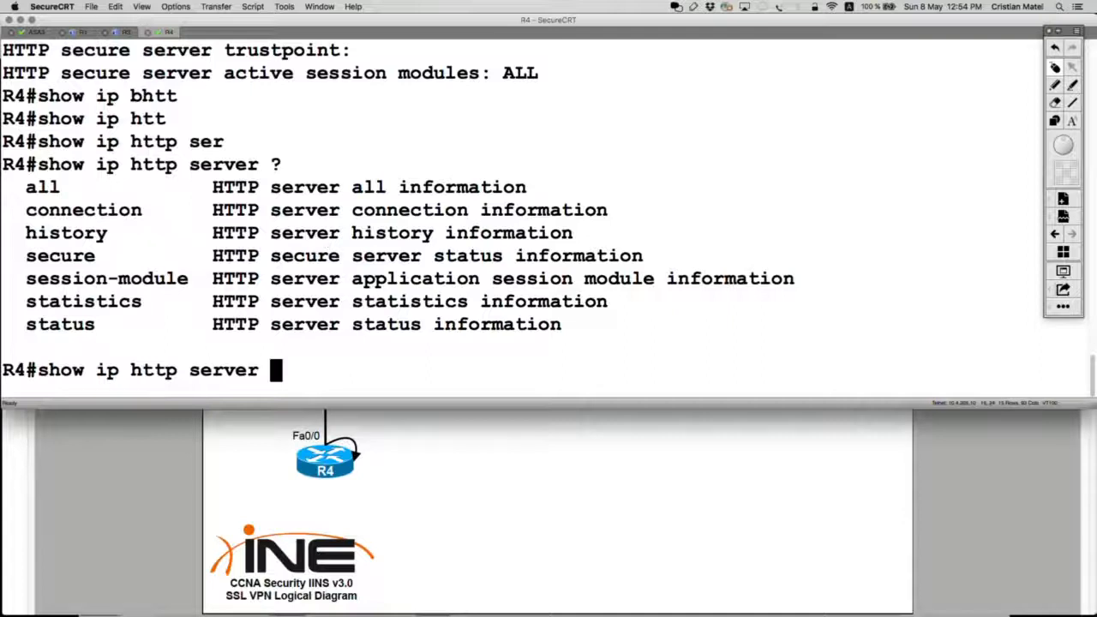
pyautogui.write('con')
pyautogui.press('Tab')
pyautogui.write('?')
pyautogui.press('Return')
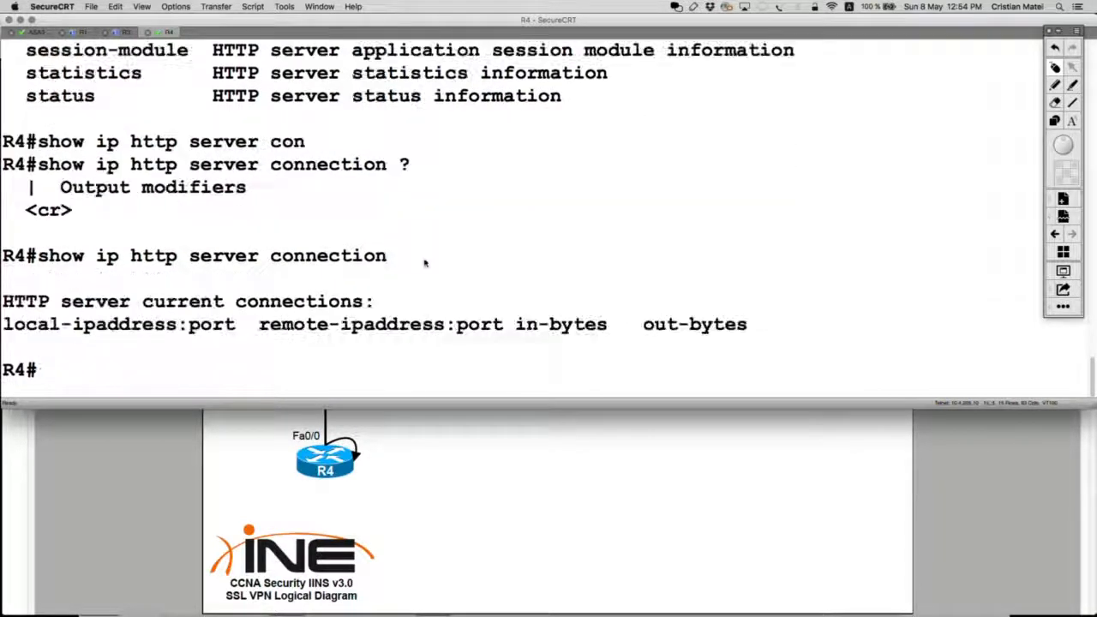
# Run show ip http server history on R4 to list past HTTP connections.
pyautogui.press('Up')
pyautogui.press('BackSpace')
pyautogui.press('BackSpace')
pyautogui.press('BackSpace')
pyautogui.press('BackSpace')
pyautogui.press('BackSpace')
pyautogui.press('BackSpace')
pyautogui.press('BackSpace')
pyautogui.press('BackSpace')
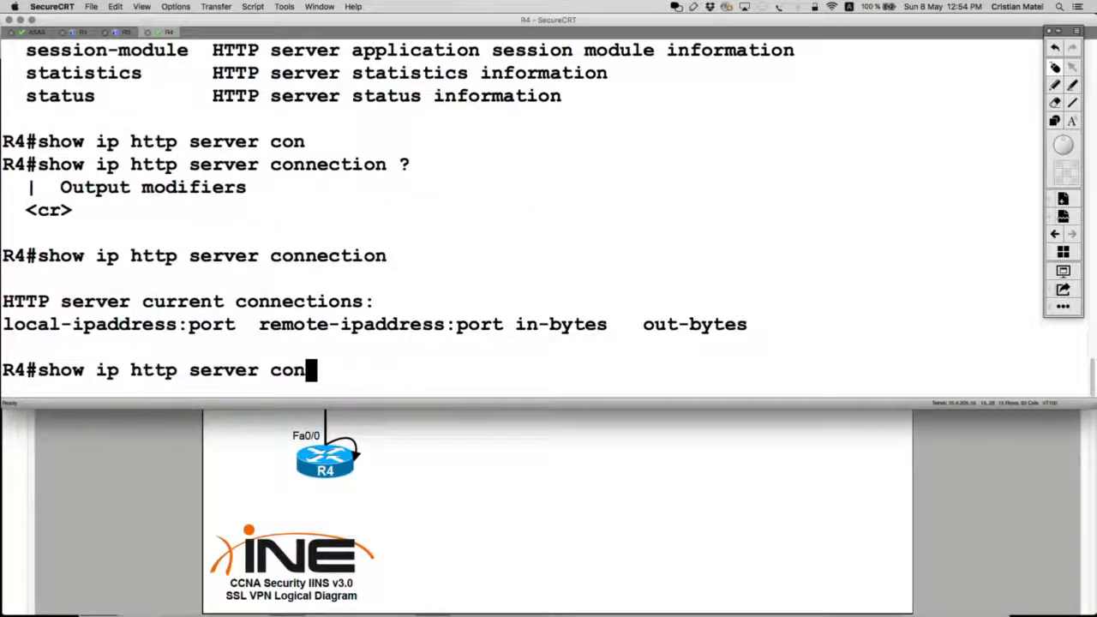
pyautogui.press('BackSpace')
pyautogui.press('BackSpace')
pyautogui.press('BackSpace')
pyautogui.write('hi')
pyautogui.press('Tab')
pyautogui.press('Return')
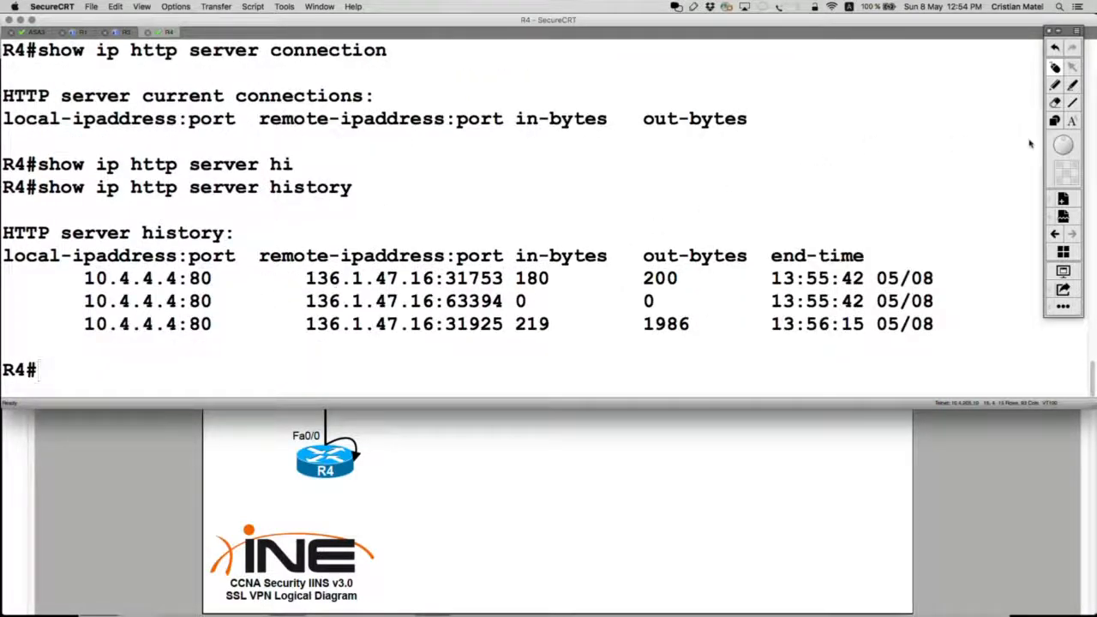
# Frame the remote-ipaddress column and circle 136.1.47.16 on screen, then clear the markup.
pyautogui.click(1055, 120)
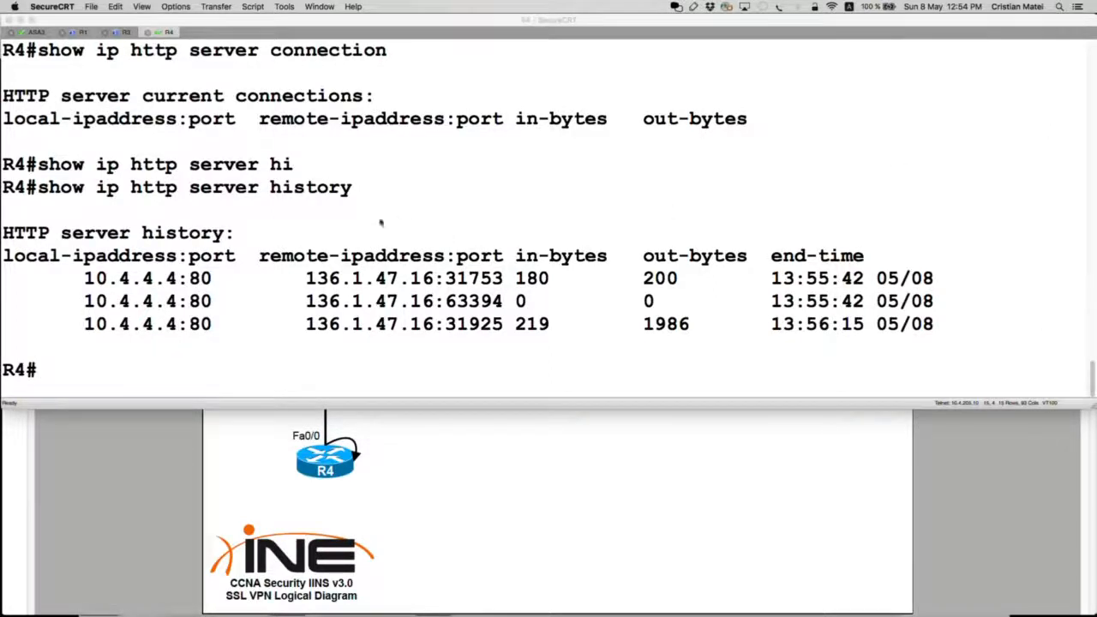
pyautogui.moveTo(249, 230)
pyautogui.mouseDown()
pyautogui.moveTo(408, 342)
pyautogui.moveTo(558, 360)
pyautogui.mouseUp()
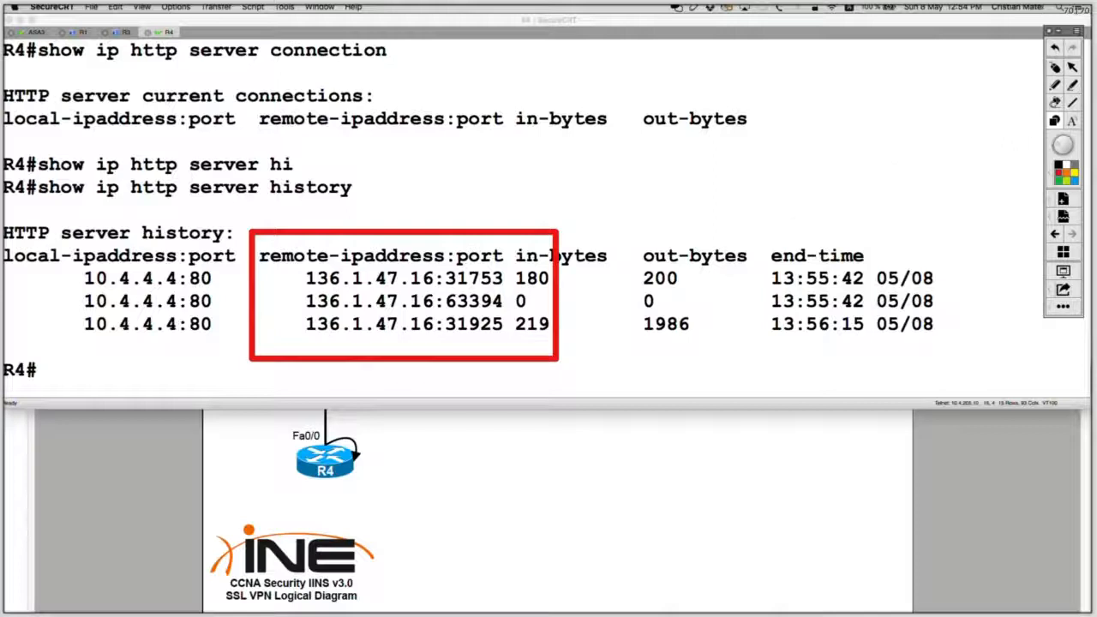
pyautogui.click(1055, 85)
pyautogui.moveTo(431, 260)
pyautogui.mouseDown()
pyautogui.moveTo(305, 268)
pyautogui.moveTo(456, 293)
pyautogui.moveTo(359, 265)
pyautogui.moveTo(285, 275)
pyautogui.mouseUp()
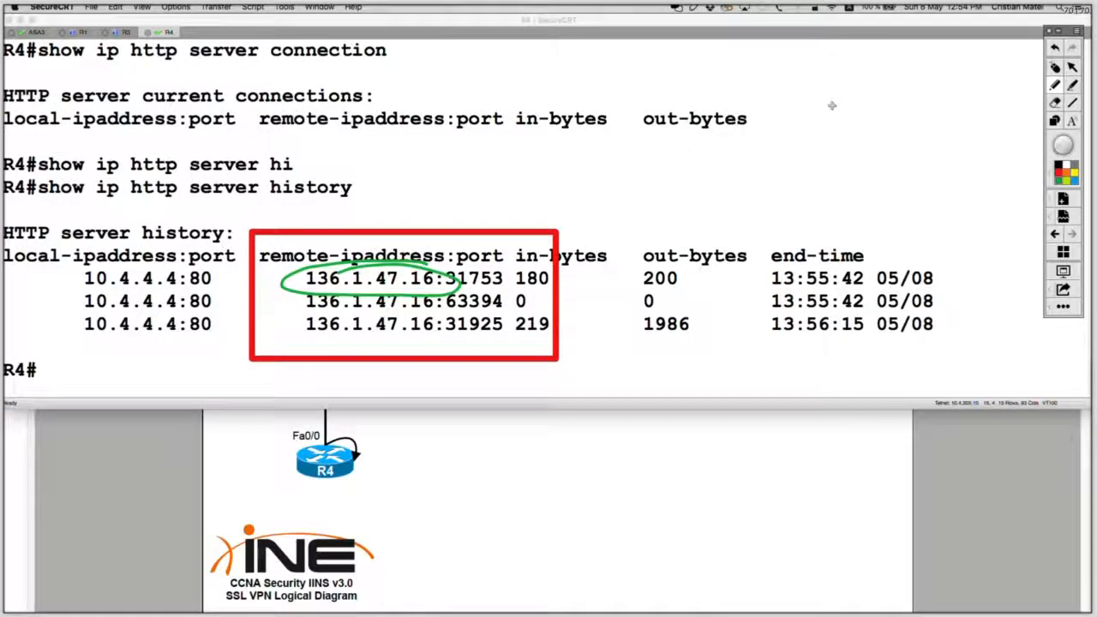
pyautogui.click(1055, 67)
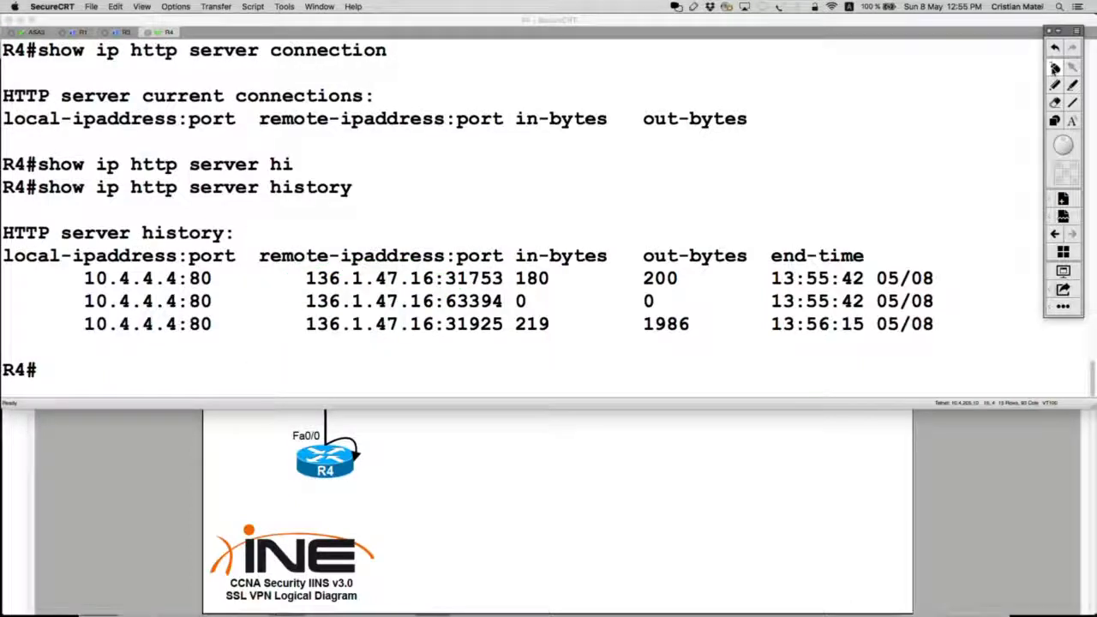
# Switch to the test PC's browser and close the extra R4 Home Page tab.
pyautogui.click(153, 511)
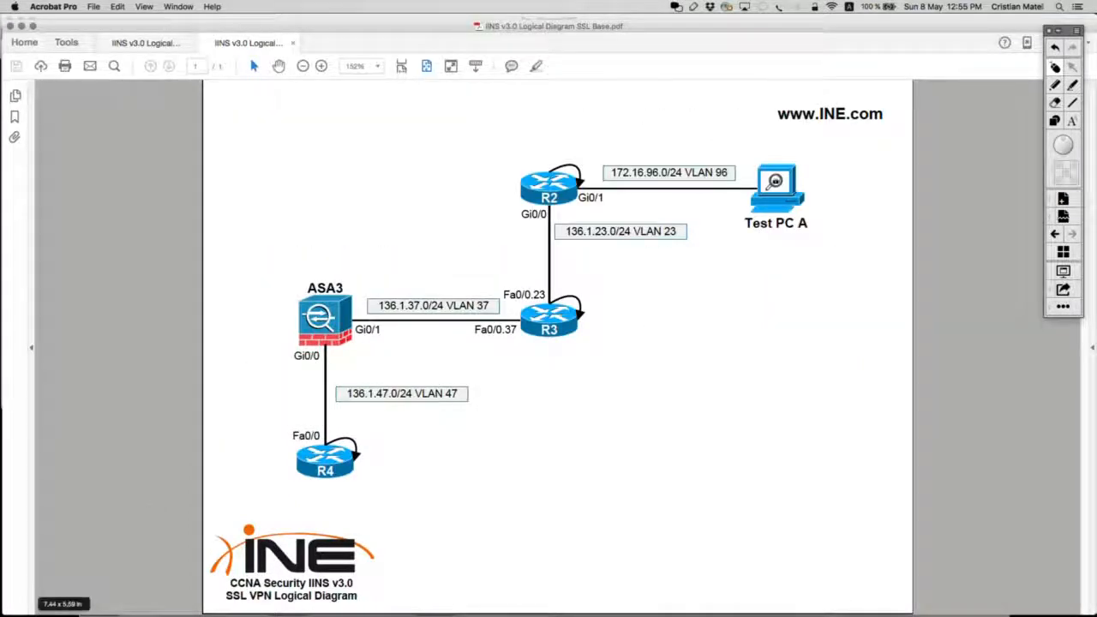
pyautogui.click(2, 278)
pyautogui.press('super+Tab')
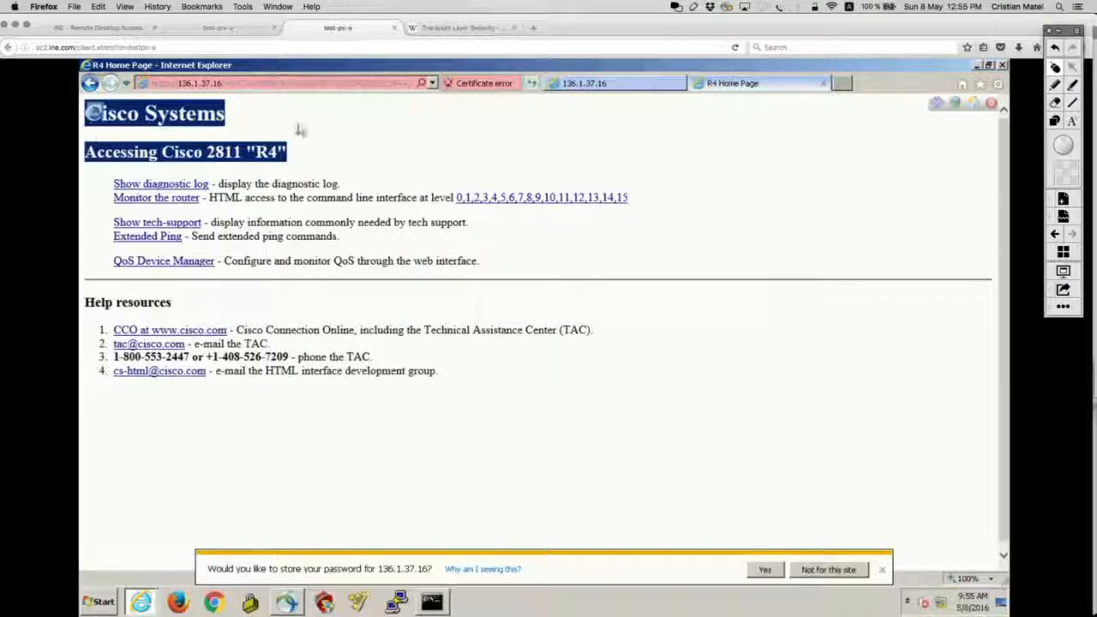
pyautogui.click(823, 84)
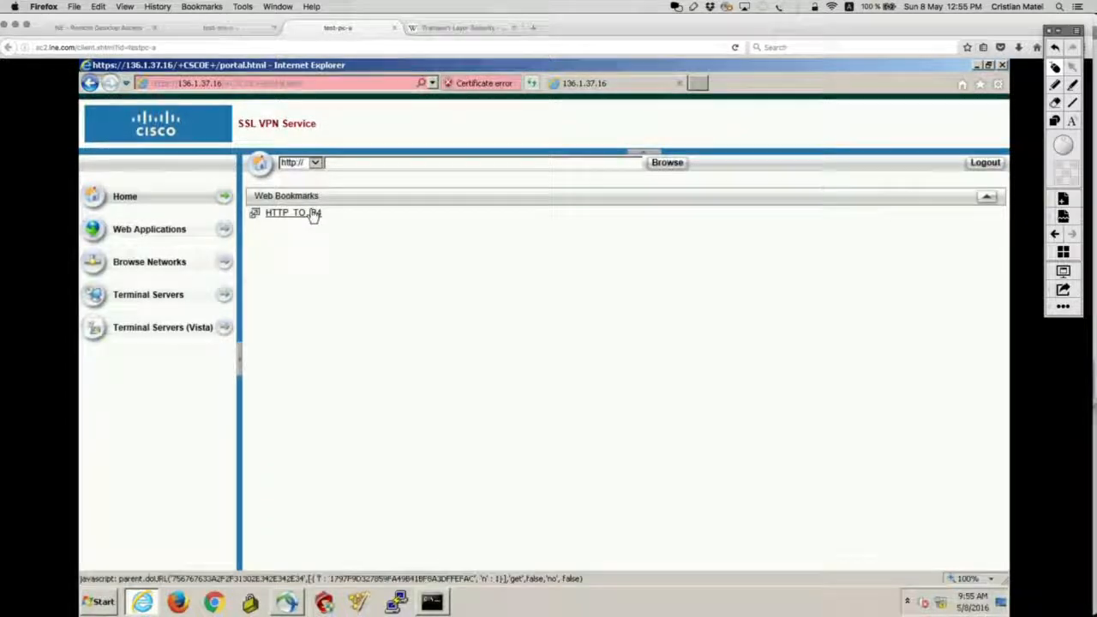
# Open R4's web page from the HTTP_TO_R4 bookmark, return to the portal home, and open it again.
pyautogui.click(314, 215)
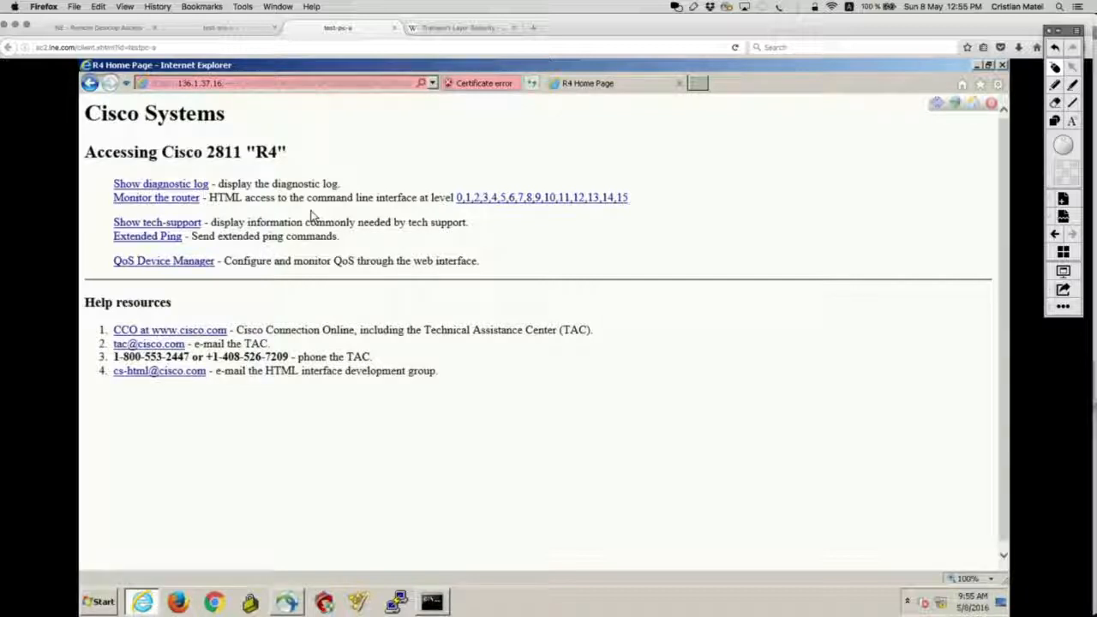
pyautogui.click(977, 104)
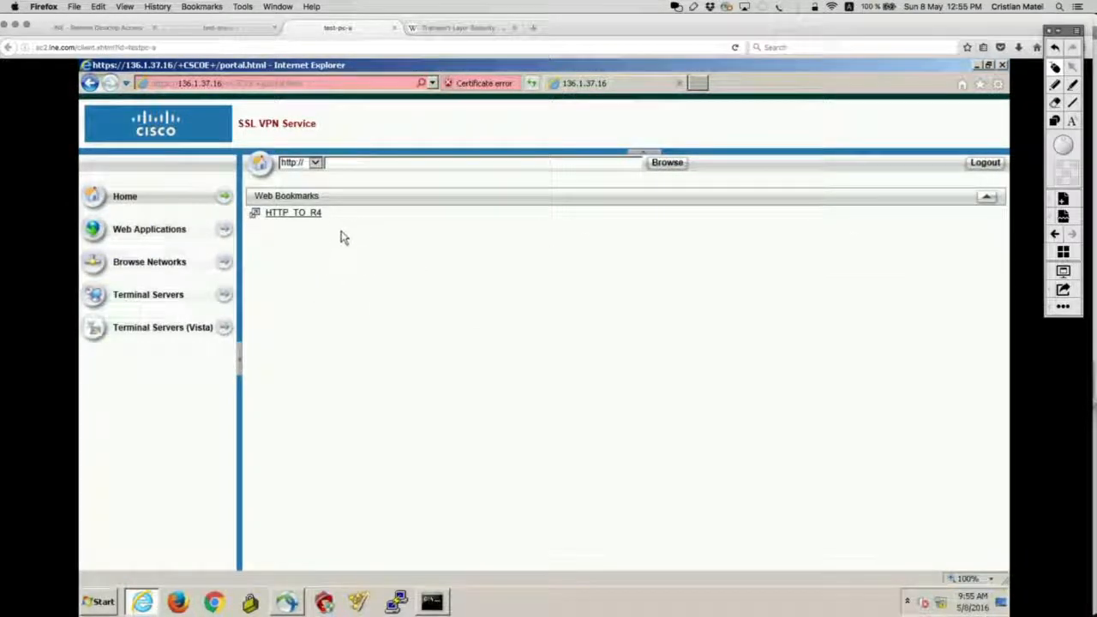
pyautogui.click(300, 213)
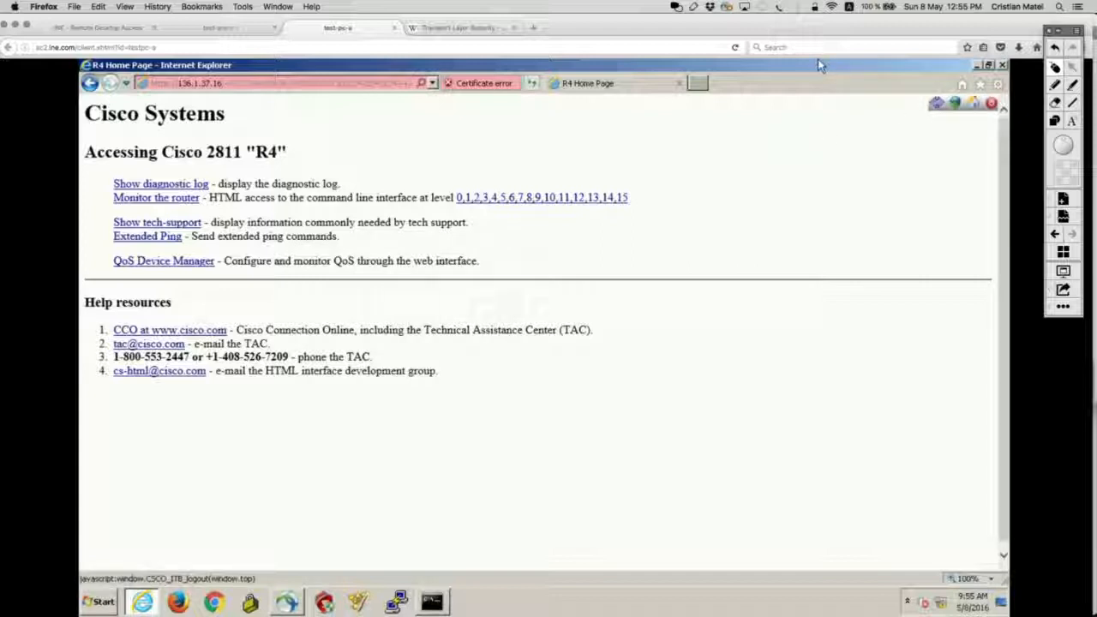
# Highlight the portal's floating toolbar on R4's page, then return to the SSL VPN portal home.
pyautogui.click(1055, 87)
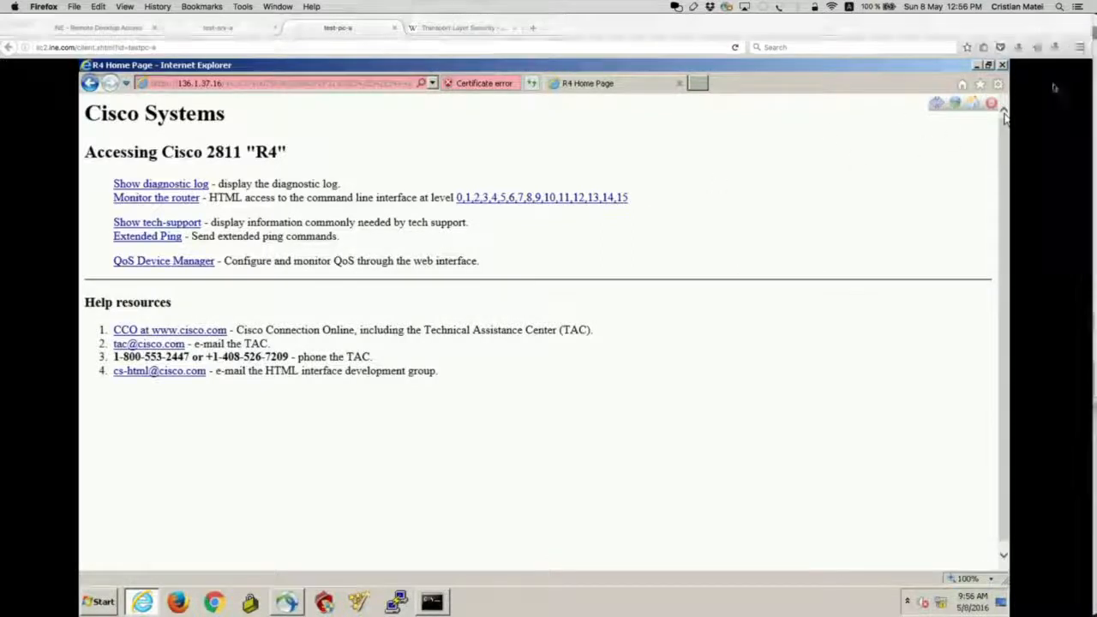
pyautogui.moveTo(985, 91)
pyautogui.mouseDown()
pyautogui.moveTo(950, 96)
pyautogui.moveTo(977, 119)
pyautogui.moveTo(989, 96)
pyautogui.mouseUp()
pyautogui.click(1055, 67)
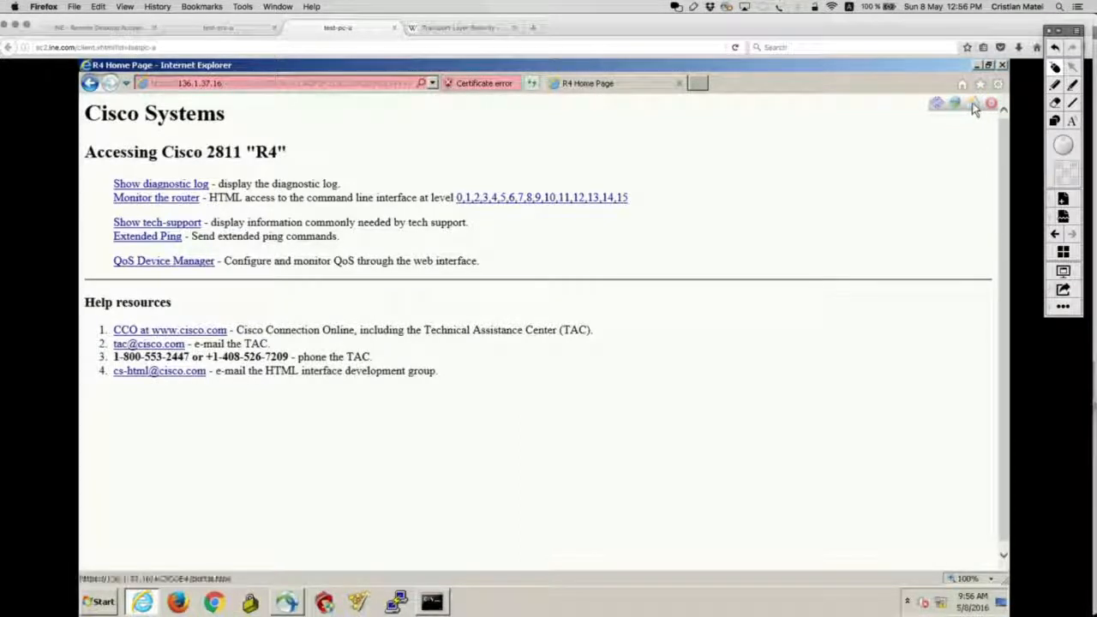
pyautogui.click(973, 106)
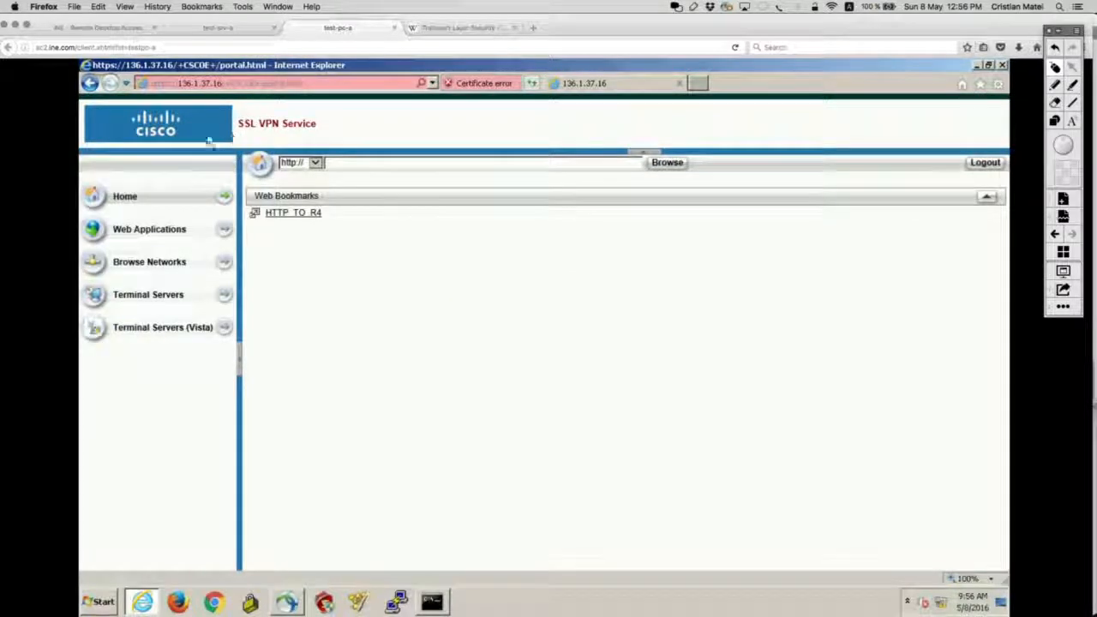
pyautogui.press('super+Tab')
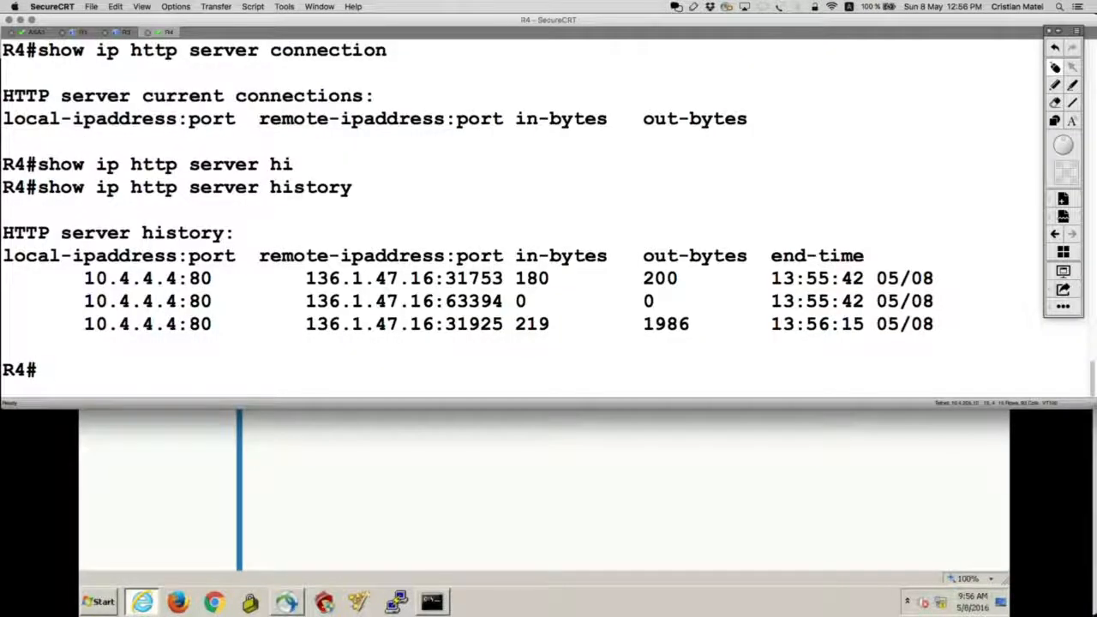
# On ASA3, leave configuration mode and run show vpn.
pyautogui.click(36, 32)
pyautogui.press('Return')
pyautogui.press('Return')
pyautogui.press('Return')
pyautogui.hotkey('ctrl', 'z')
pyautogui.write('show')
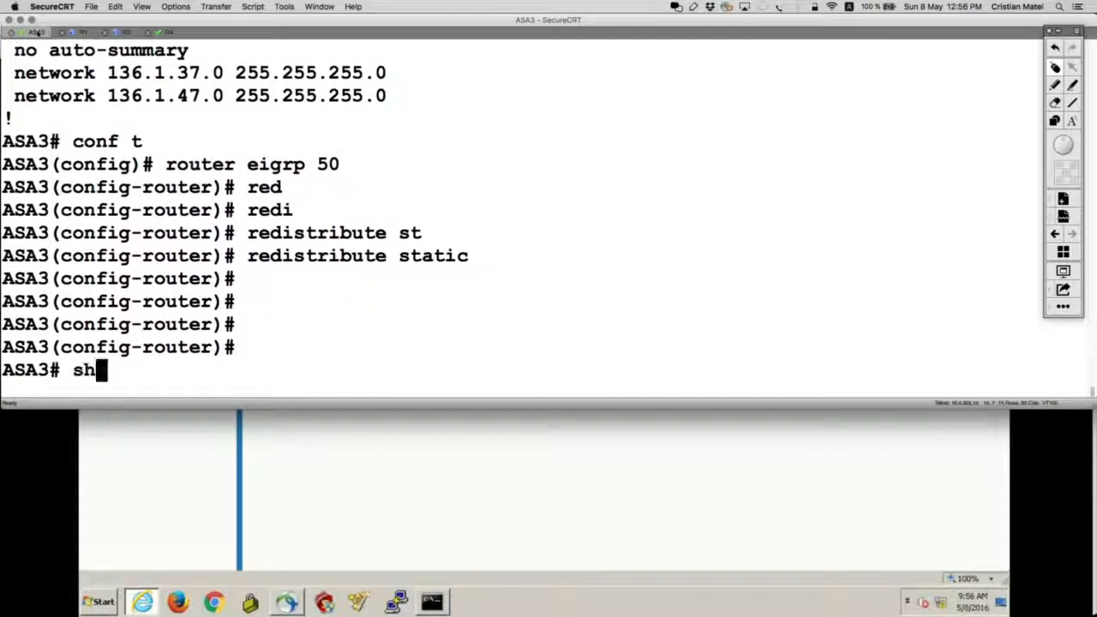
pyautogui.press('BackSpace')
pyautogui.press('BackSpace')
pyautogui.press('BackSpace')
pyautogui.press('BackSpace')
pyautogui.write('s')
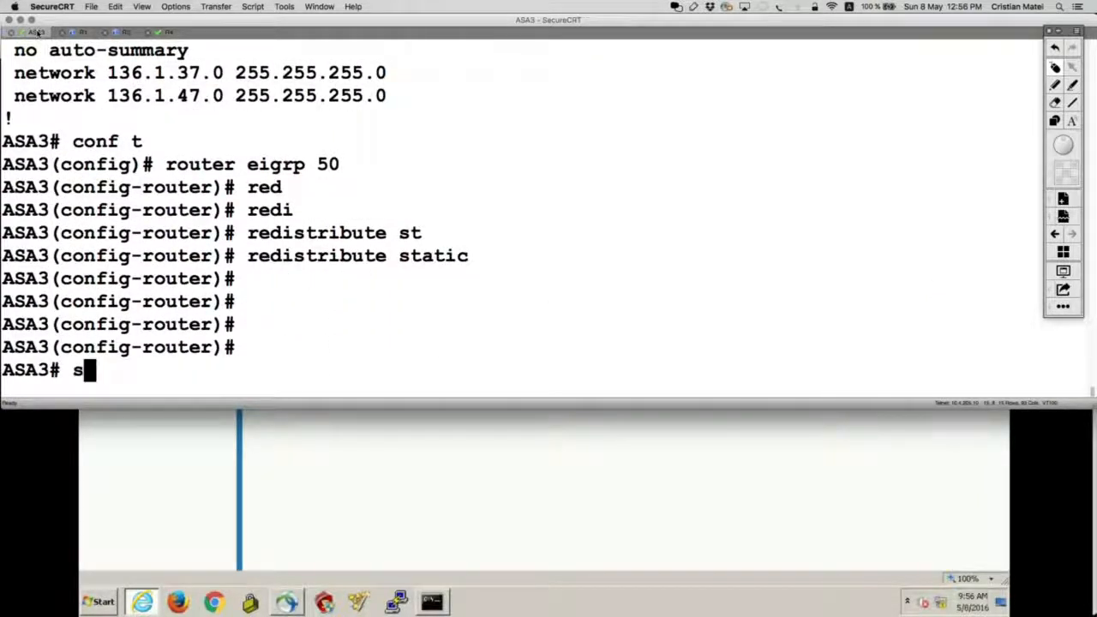
pyautogui.write('hpw vpn')
pyautogui.press('Return')
pyautogui.write('show vpn')
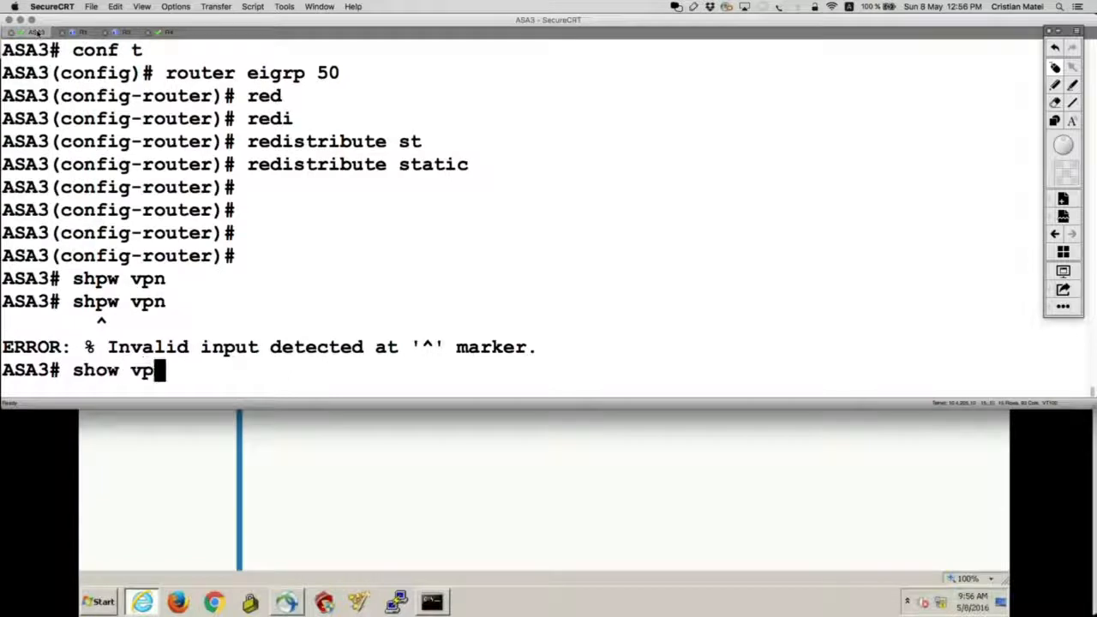
pyautogui.press('Return')
# Run show vpn-sessiondb detail webvpn on ASA3 and page through the output.
pyautogui.write('-s')
pyautogui.press('Tab')
pyautogui.write('de')
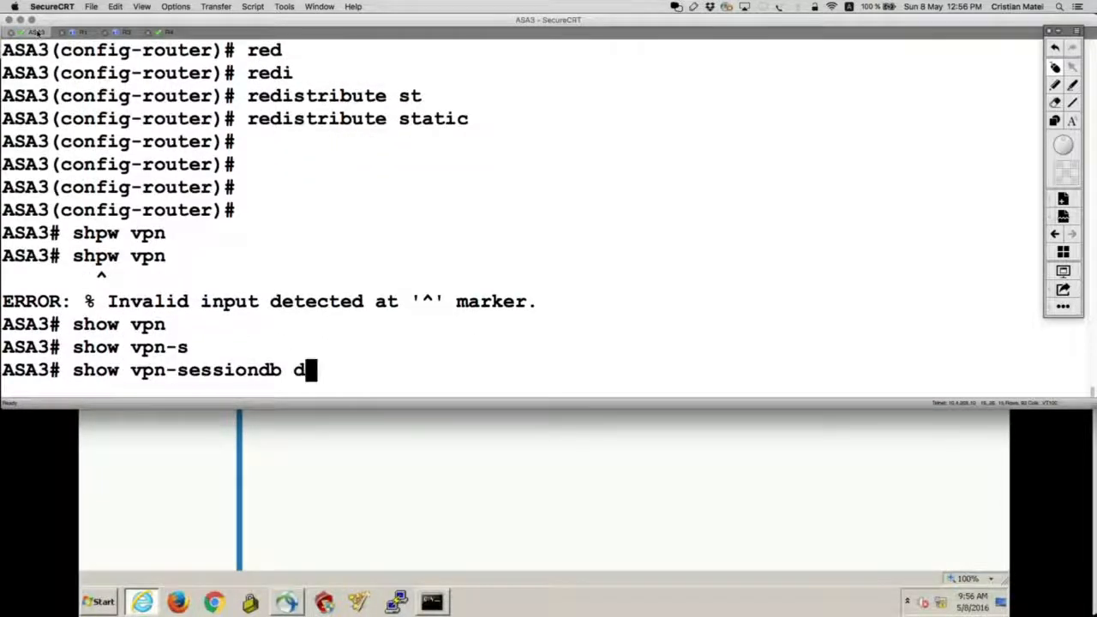
pyautogui.press('Tab')
pyautogui.write('we')
pyautogui.press('Tab')
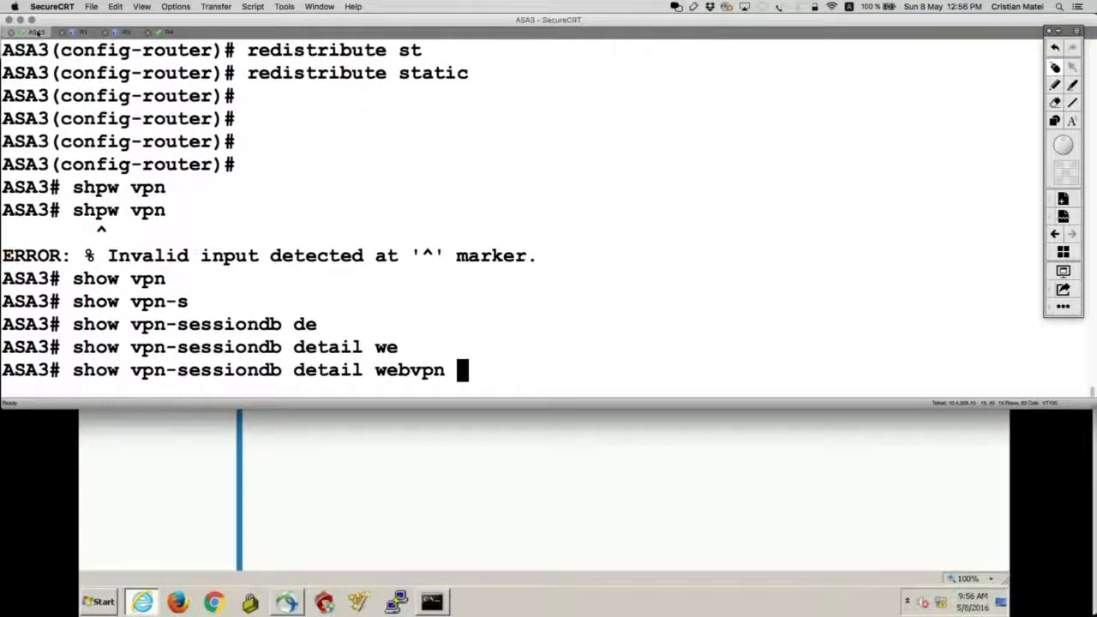
pyautogui.press('Return')
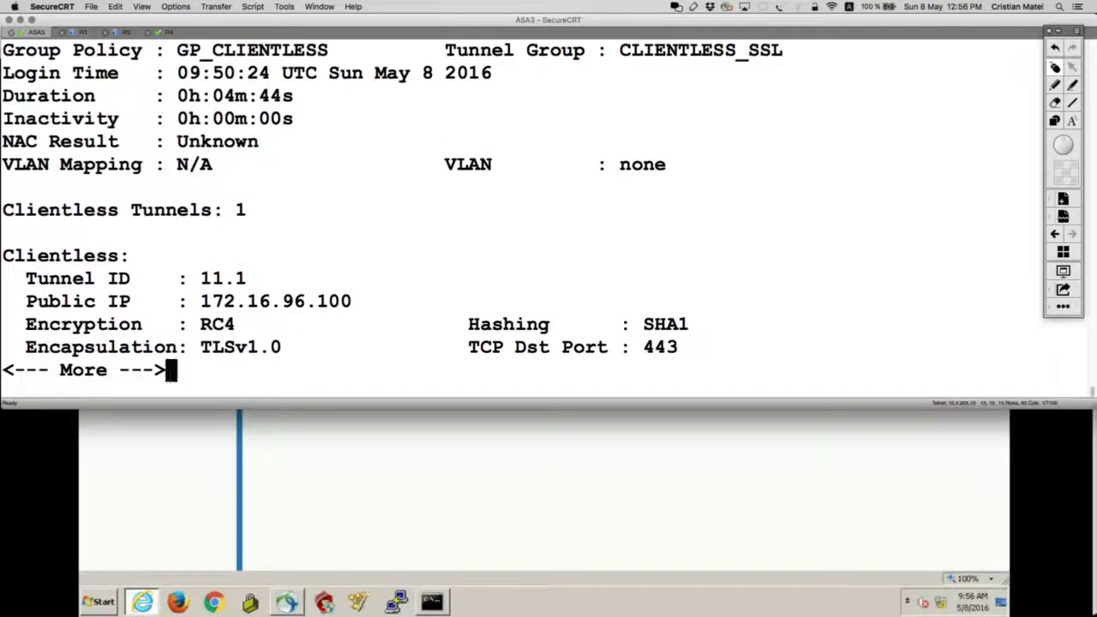
pyautogui.press('space')
# Highlight the Public IP, Clientless protocol, CLIENTLESS_SSL, GP_CLIENTLESS, port 443 and RC4 lines.
pyautogui.scroll(10, 497, 152)
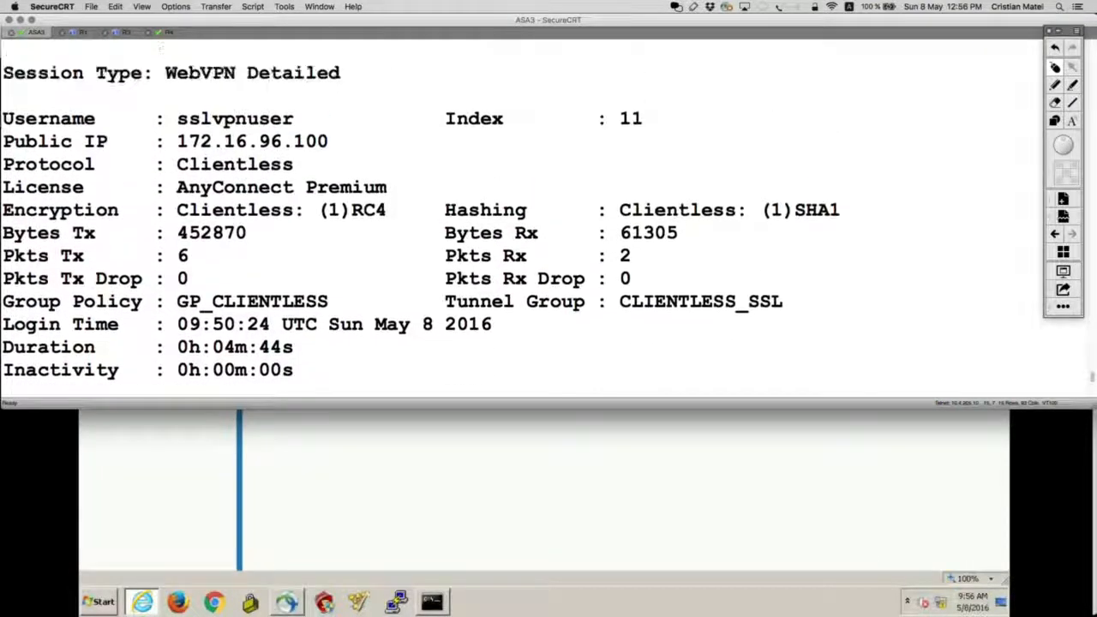
pyautogui.scroll(2, 605, 170)
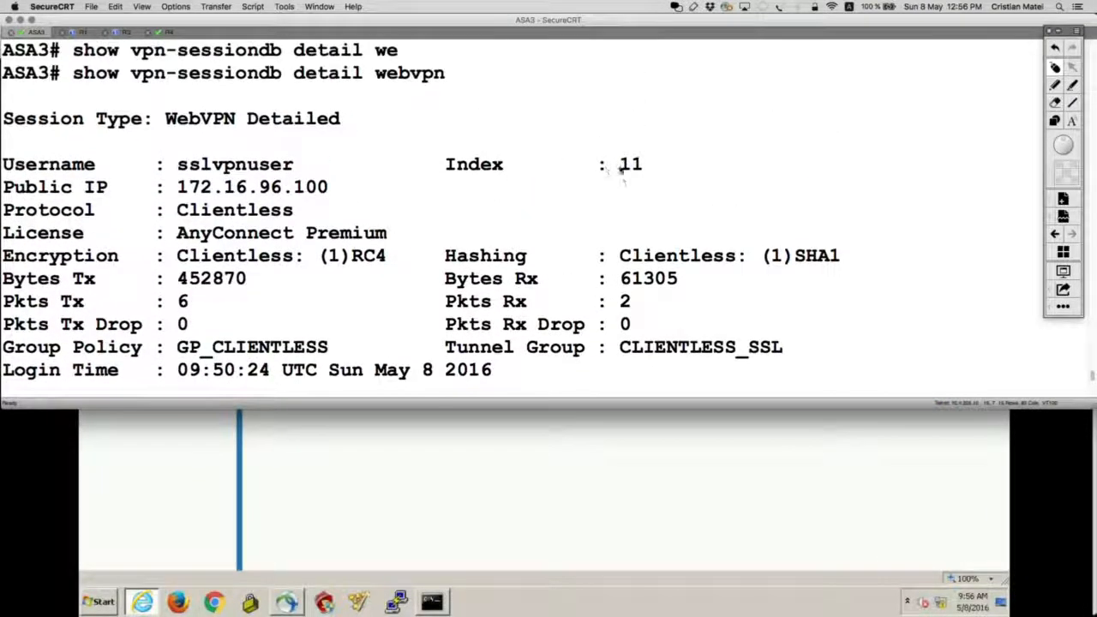
pyautogui.scroll(-1, 400, 195)
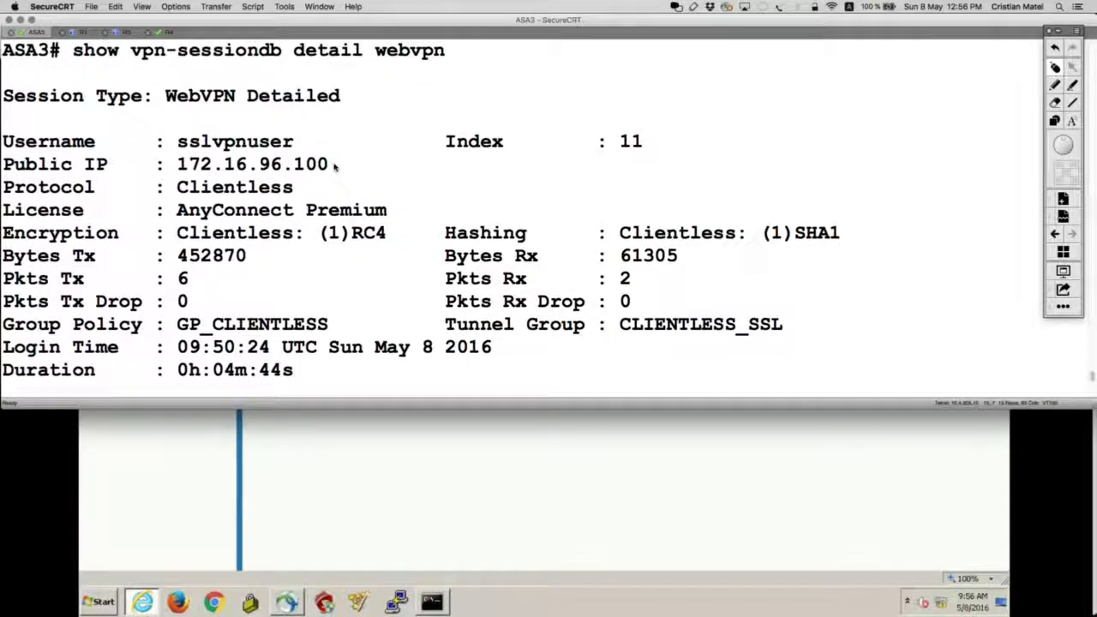
pyautogui.moveTo(334, 165); pyautogui.dragTo(2, 164)
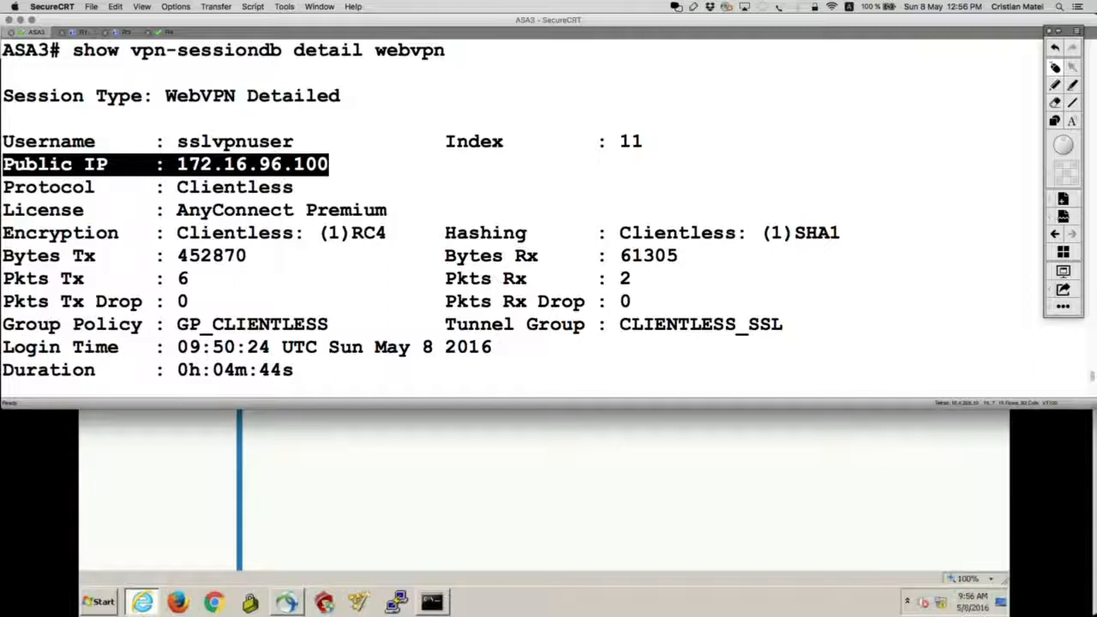
pyautogui.moveTo(298, 186); pyautogui.dragTo(1, 187)
pyautogui.scroll(-3, 381, 240)
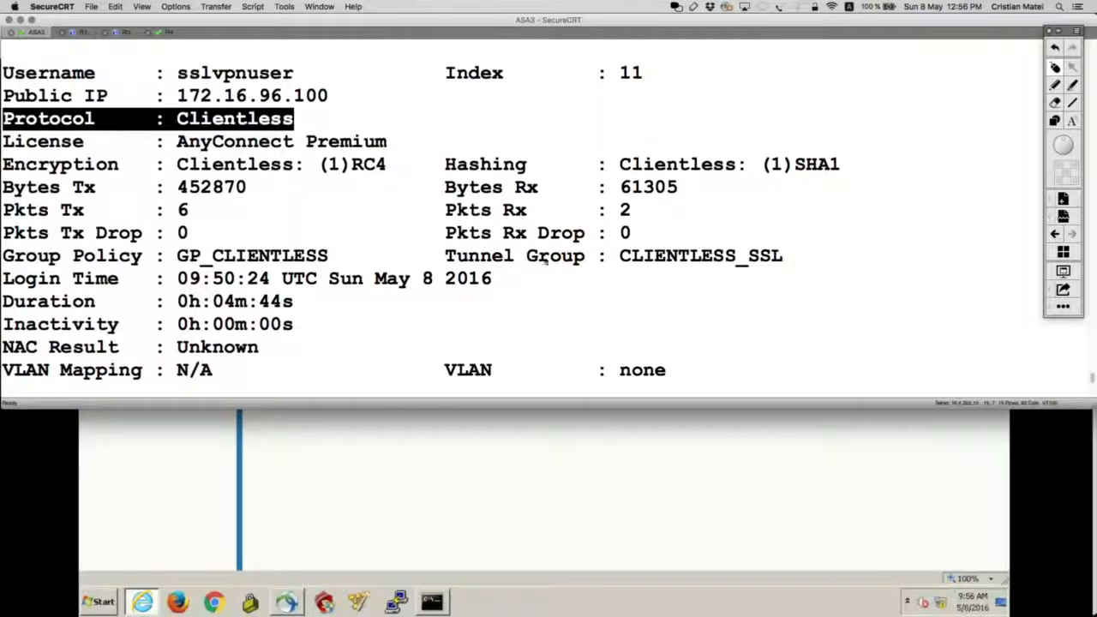
pyautogui.moveTo(445, 255); pyautogui.dragTo(795, 255)
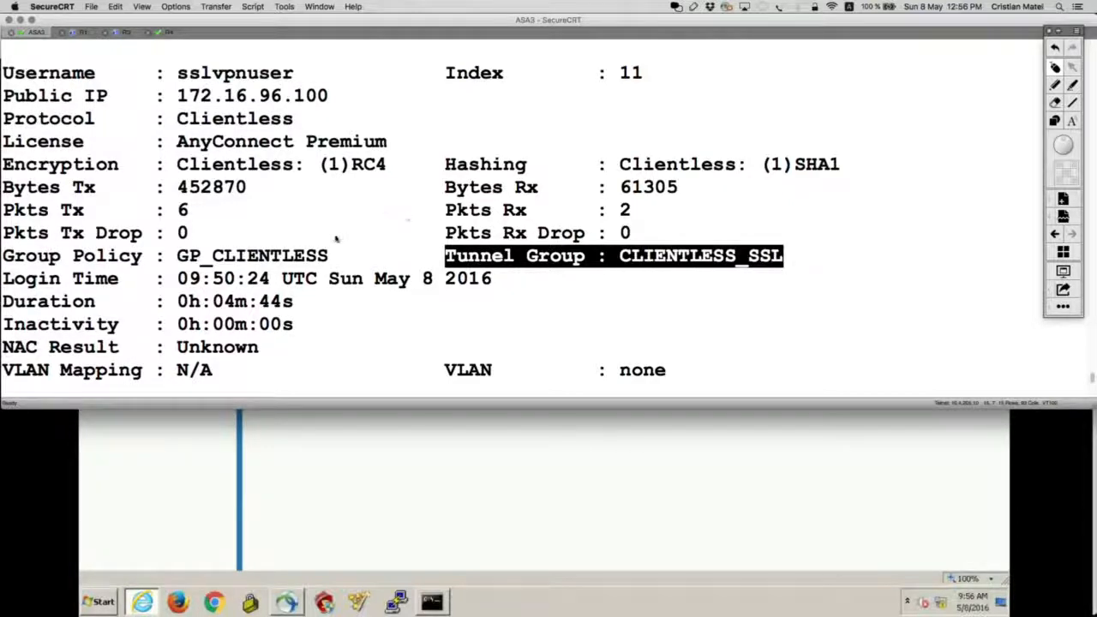
pyautogui.moveTo(340, 255); pyautogui.dragTo(3, 255)
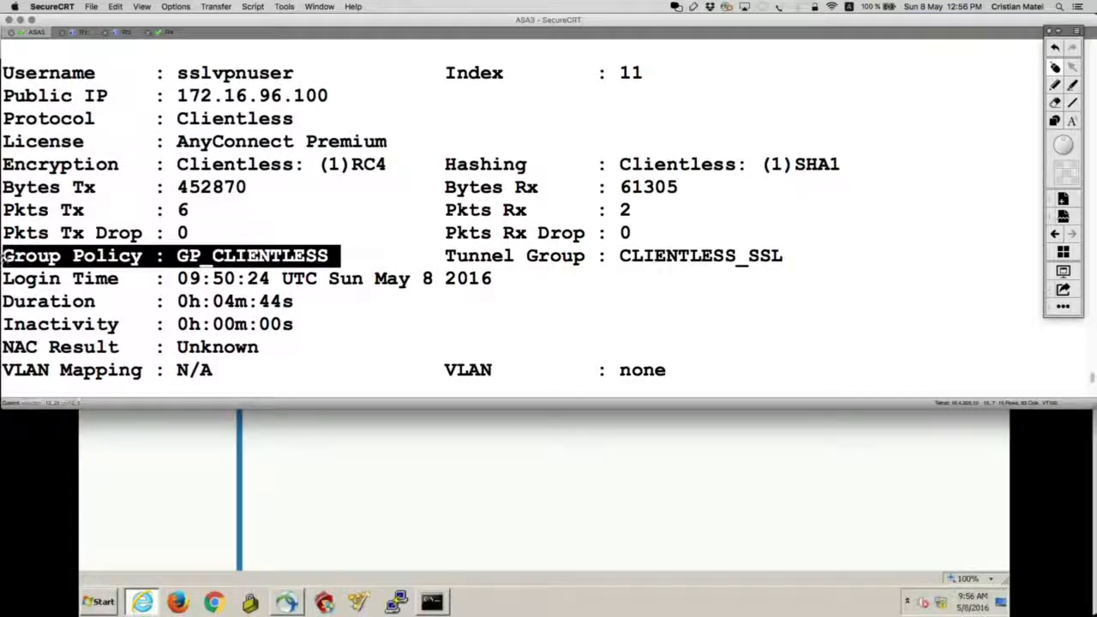
pyautogui.scroll(-5, 313, 286)
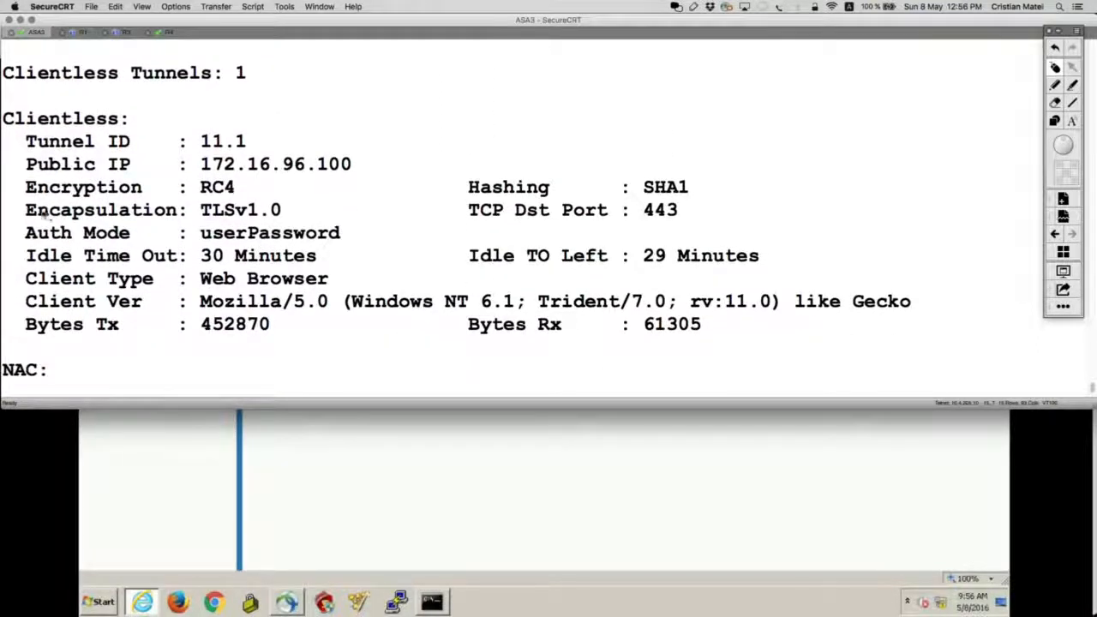
pyautogui.moveTo(26, 210); pyautogui.dragTo(467, 187)
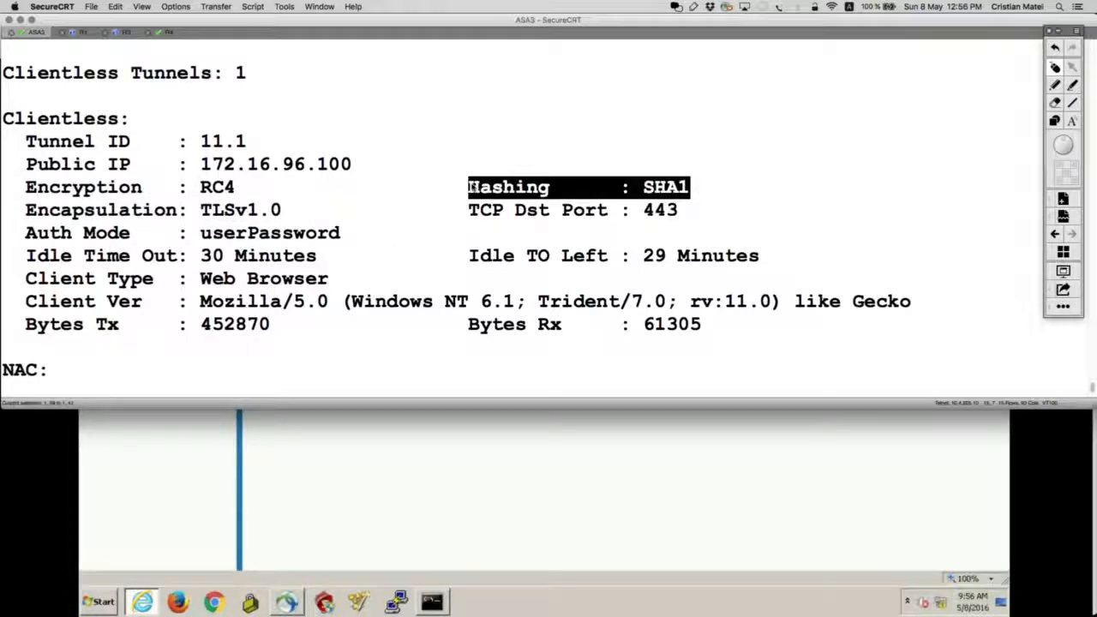
pyautogui.moveTo(249, 187); pyautogui.dragTo(3, 187)
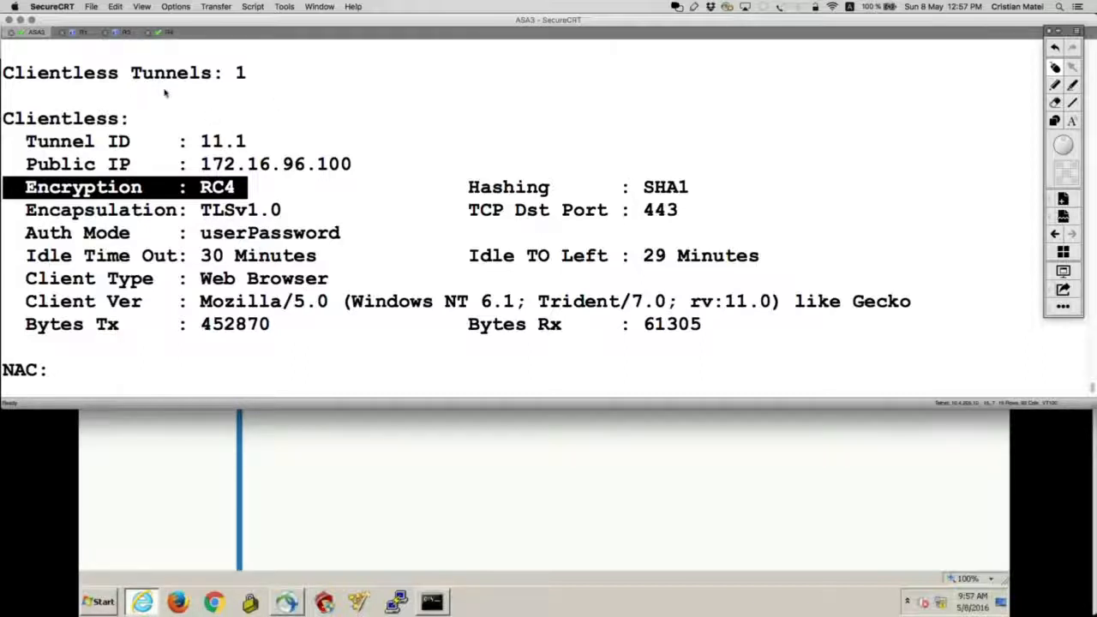
pyautogui.press('super+Tab')
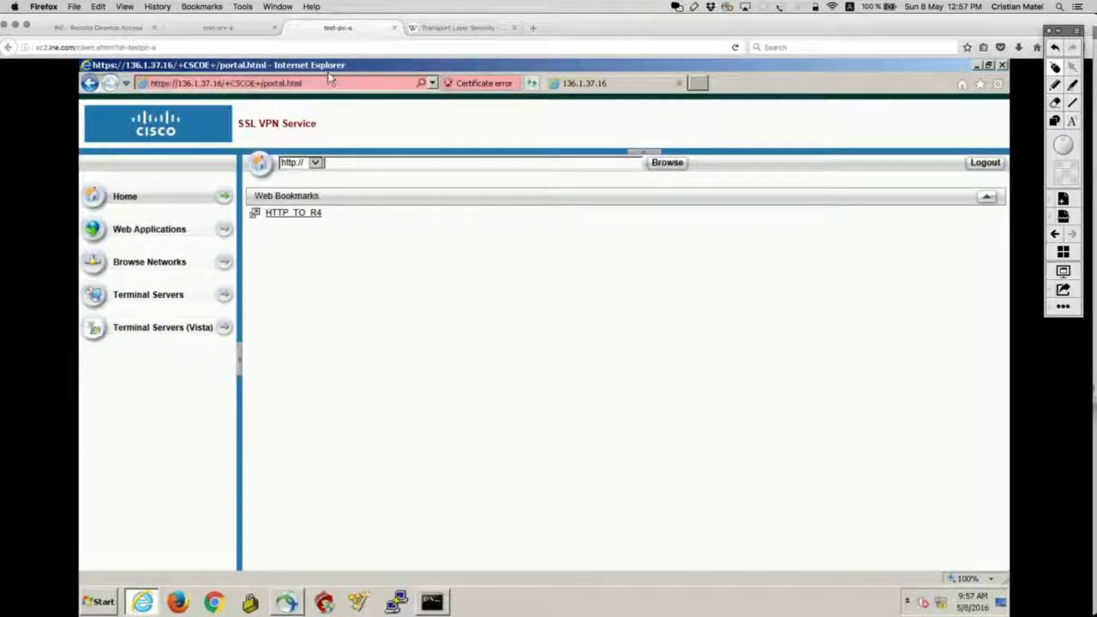
# In ASDM on test-srv-a, filter the VPN Sessions monitor to Clientless SSL VPN.
pyautogui.click(218, 28)
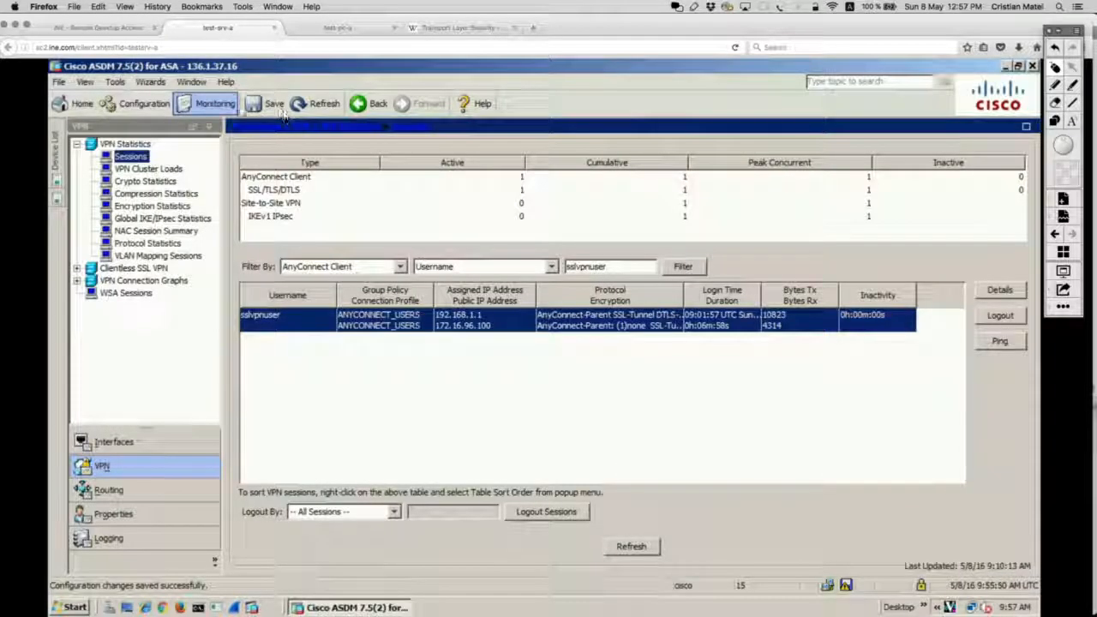
pyautogui.click(123, 487)
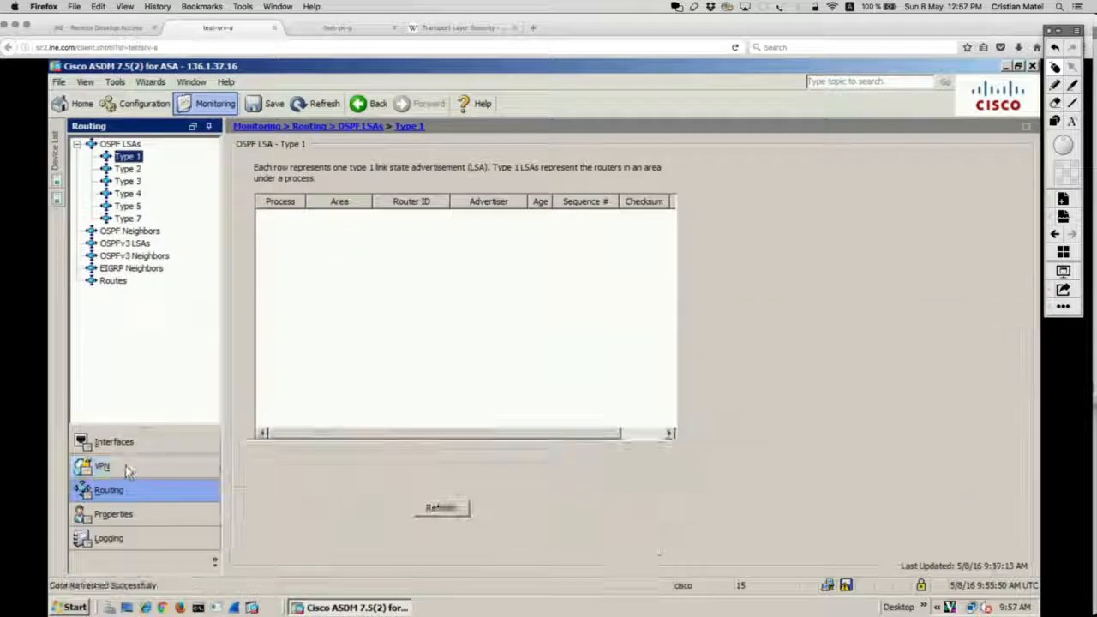
pyautogui.click(125, 465)
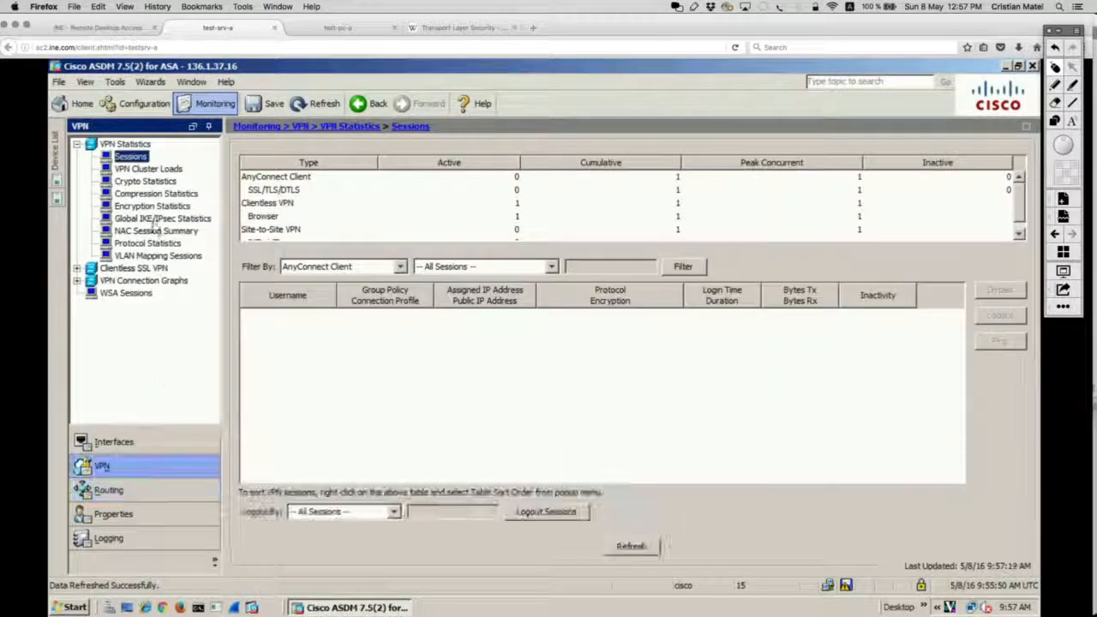
pyautogui.click(400, 266)
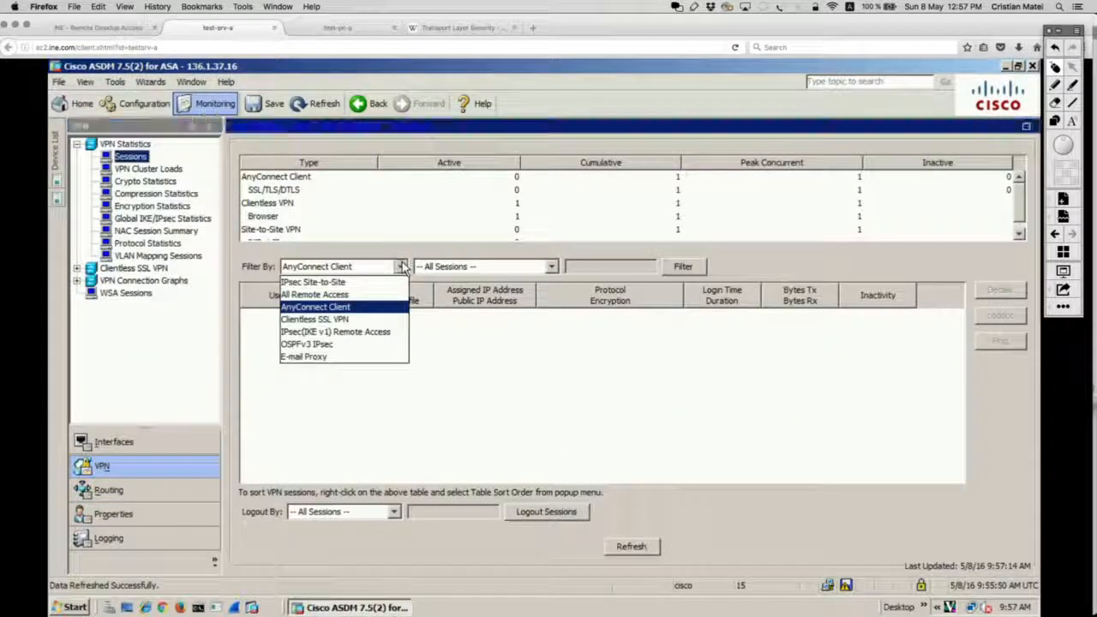
pyautogui.click(324, 319)
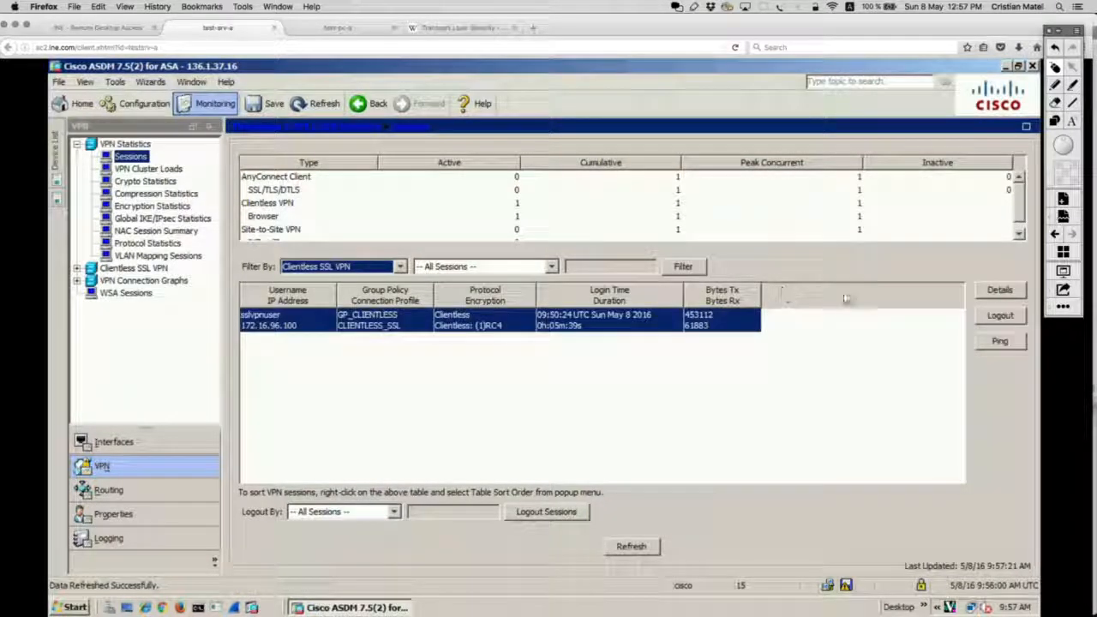
# Open the clientless GP_CLIENTLESS session's details and mark up its fields on screen.
pyautogui.click(998, 291)
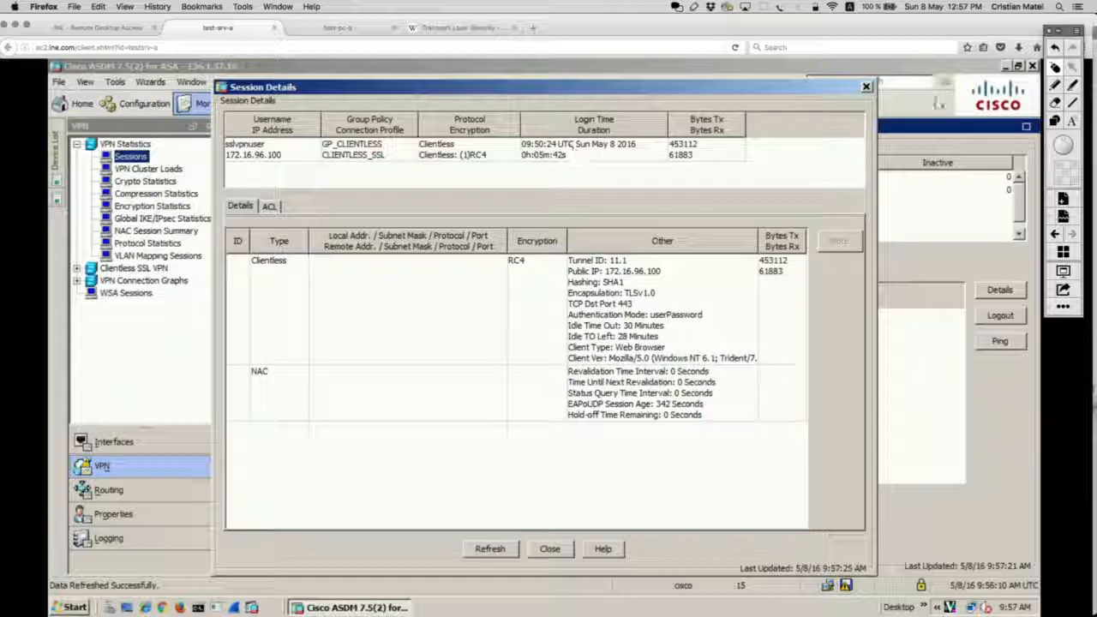
pyautogui.click(1057, 123)
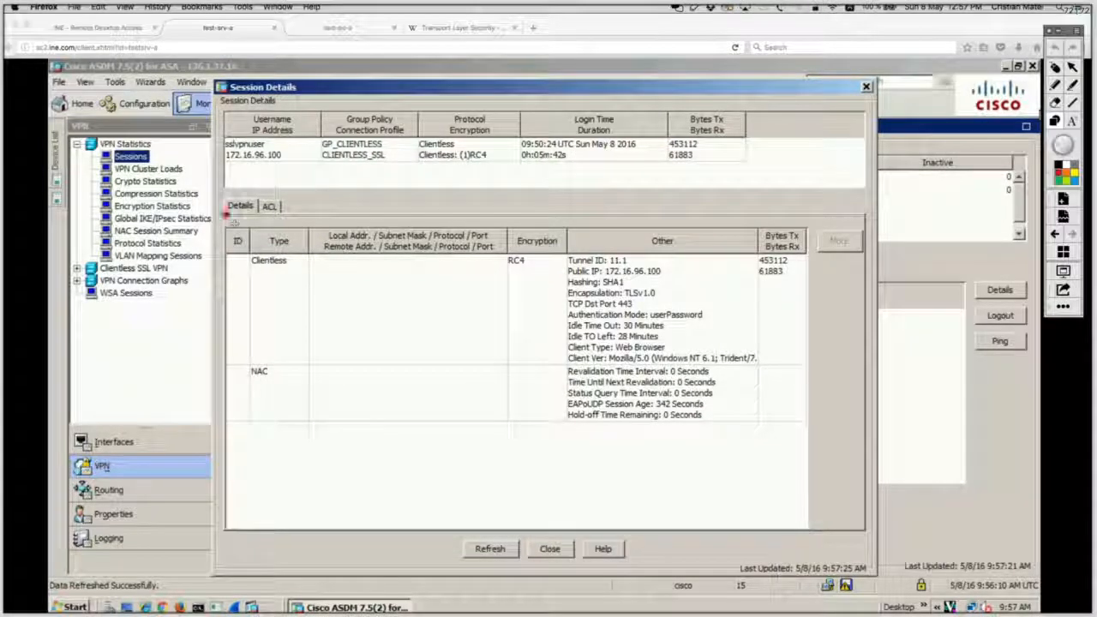
pyautogui.moveTo(226, 214)
pyautogui.mouseDown()
pyautogui.moveTo(428, 397)
pyautogui.moveTo(852, 387)
pyautogui.moveTo(852, 396)
pyautogui.moveTo(848, 381)
pyautogui.mouseUp()
pyautogui.moveTo(292, 246)
pyautogui.mouseDown()
pyautogui.moveTo(304, 280)
pyautogui.moveTo(292, 237)
pyautogui.mouseUp()
pyautogui.moveTo(793, 247)
pyautogui.mouseDown()
pyautogui.moveTo(771, 234)
pyautogui.moveTo(806, 240)
pyautogui.mouseUp()
pyautogui.moveTo(658, 244)
pyautogui.mouseDown()
pyautogui.moveTo(591, 242)
pyautogui.moveTo(519, 347)
pyautogui.moveTo(613, 366)
pyautogui.moveTo(724, 363)
pyautogui.moveTo(755, 342)
pyautogui.moveTo(600, 241)
pyautogui.moveTo(562, 257)
pyautogui.mouseUp()
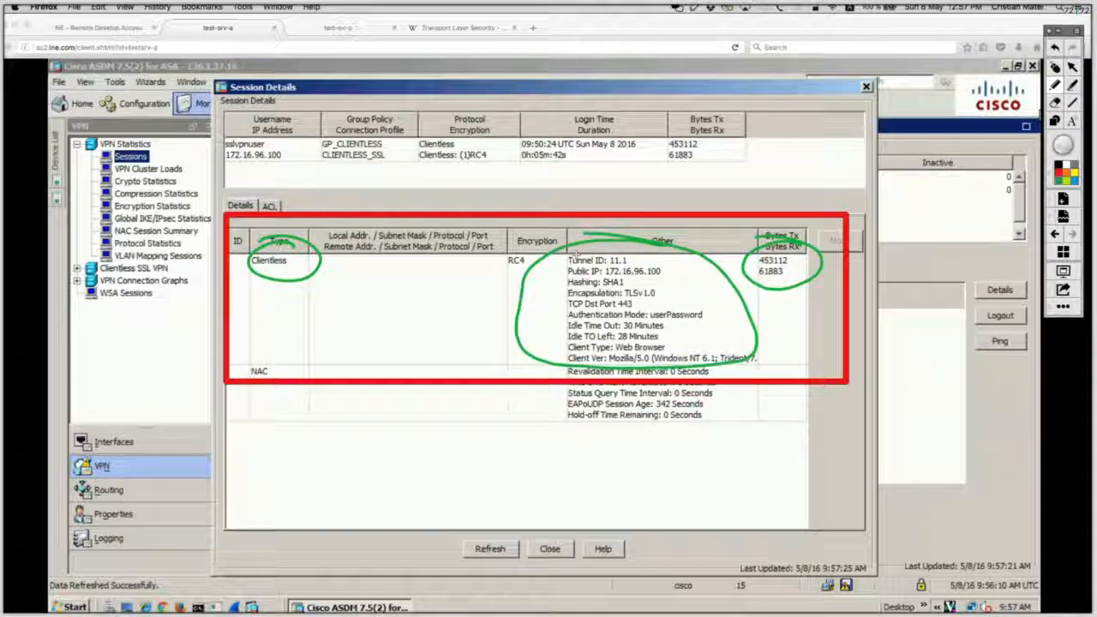